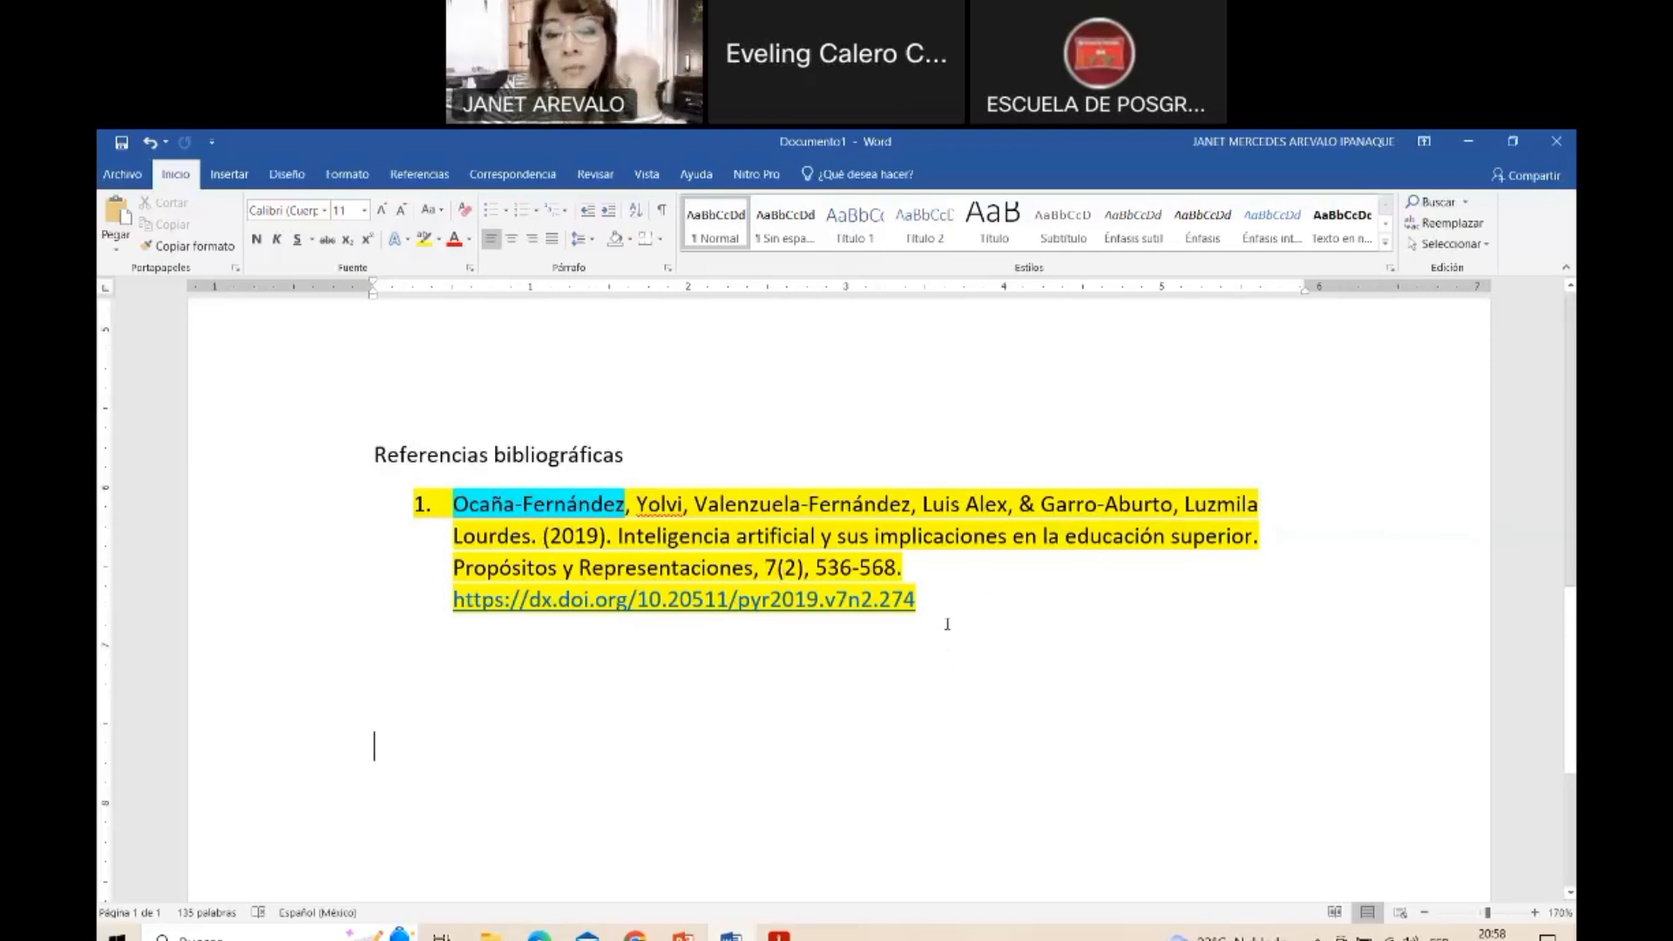
Duplicate the first bibliographic reference, pasting the copy below it as the second numbered entry
drag(250, 610, 252, 520)
key(ctrl+c)
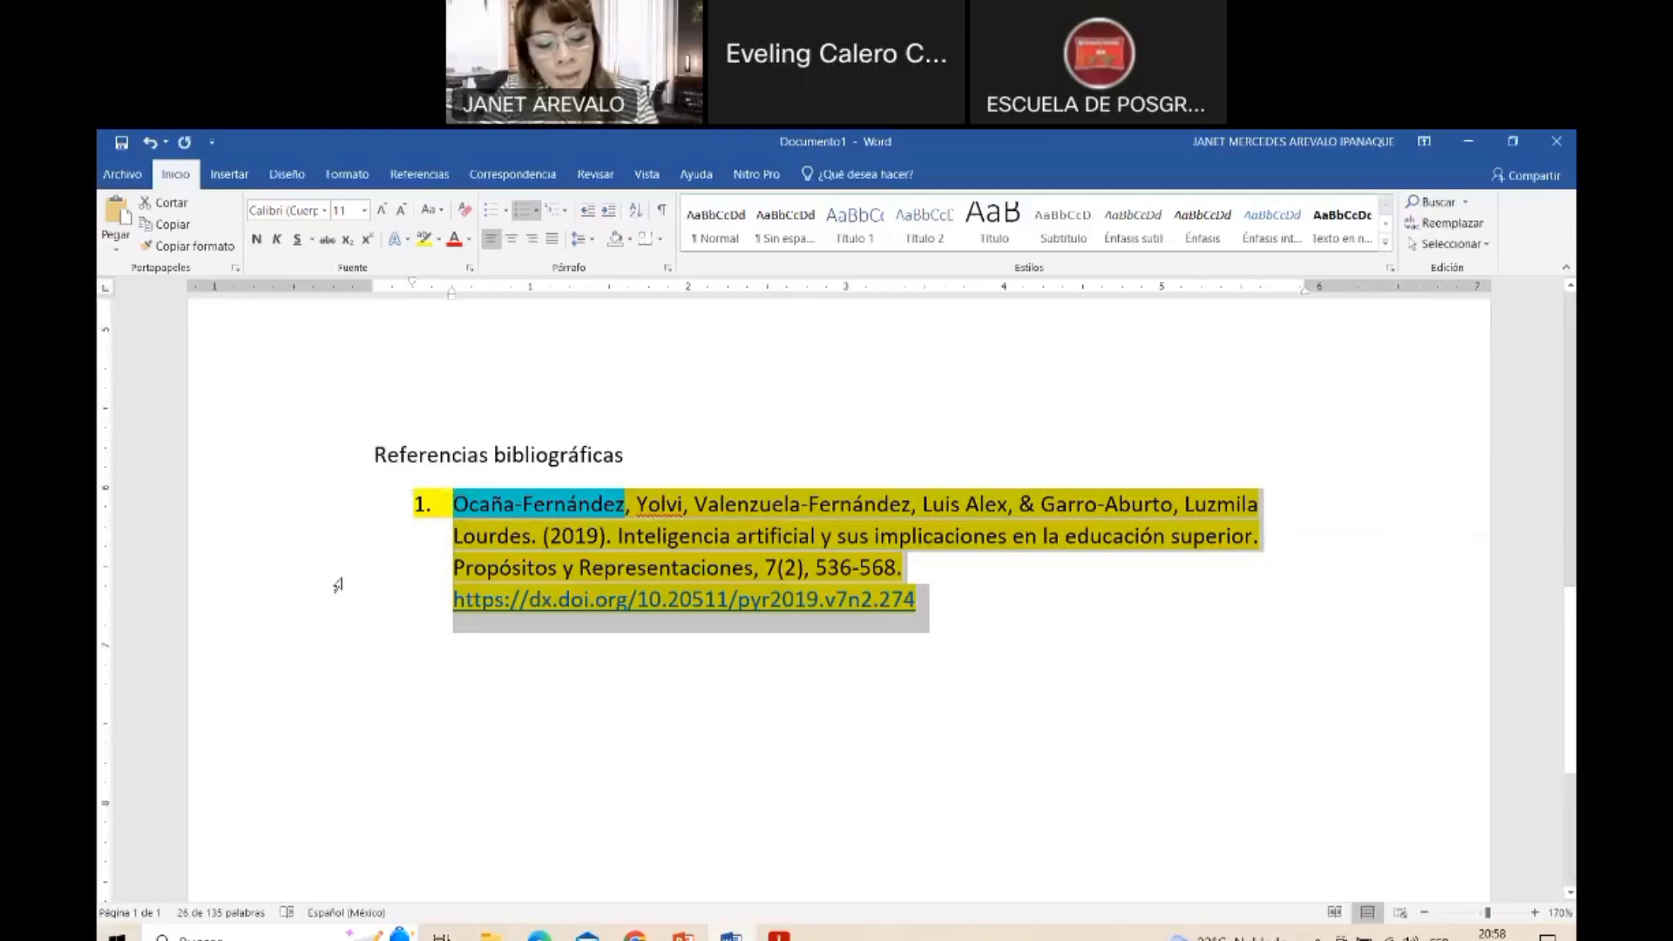
click(462, 706)
key(ctrl+v)
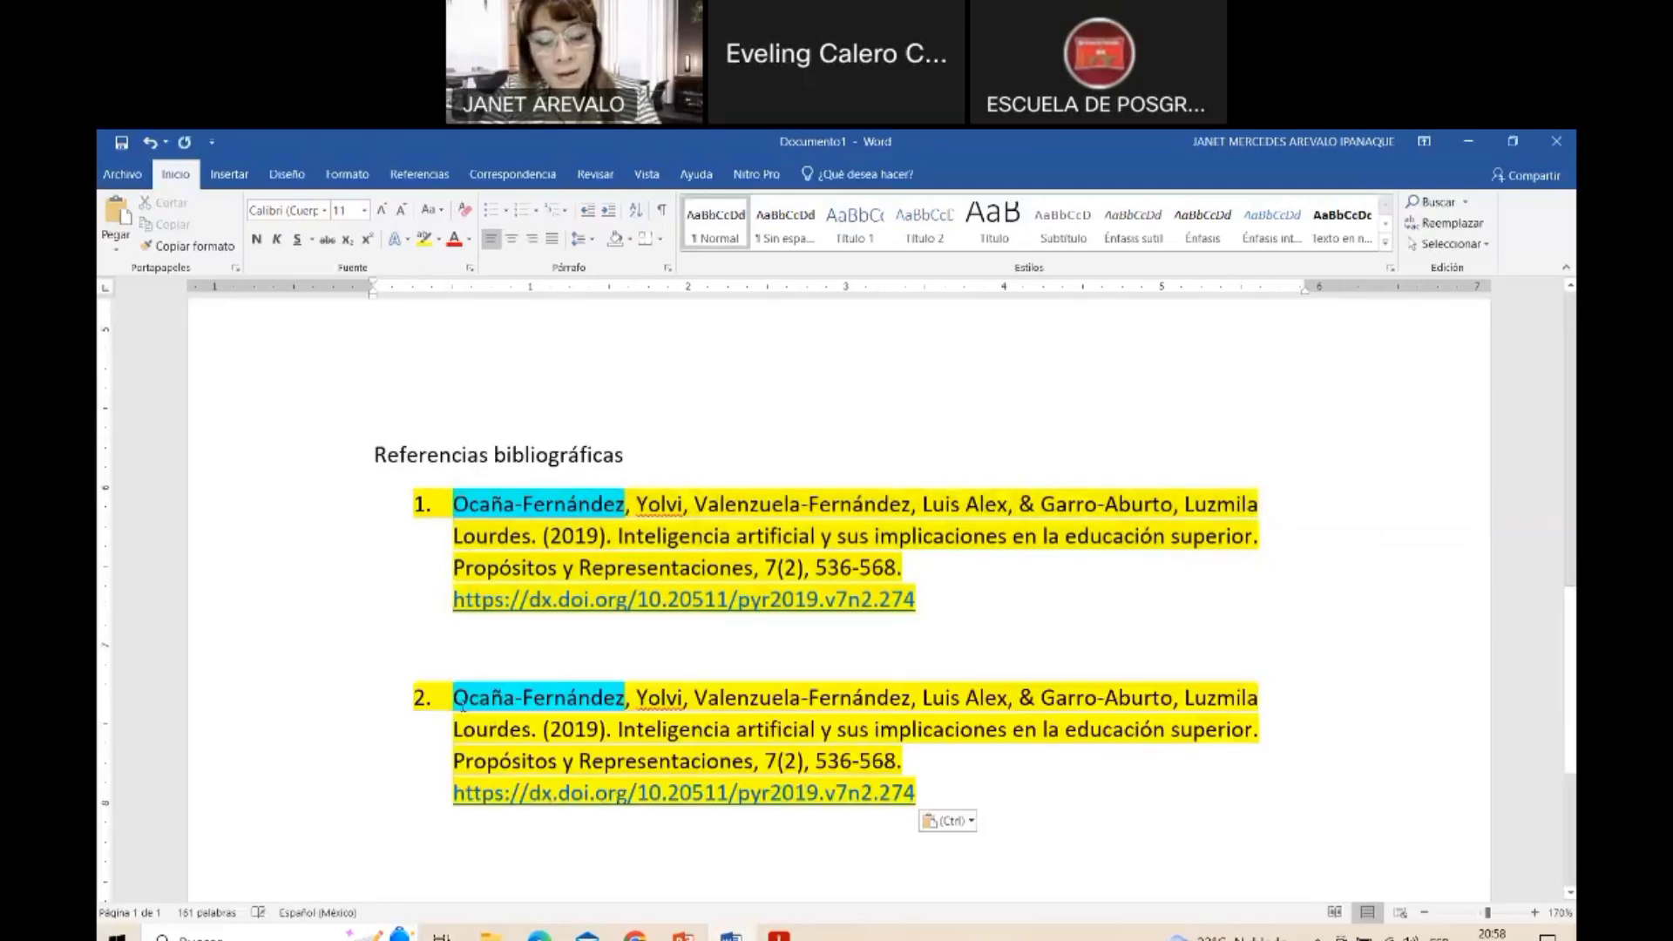
scroll(829, 677, down, 3)
scroll(830, 677, up, 3)
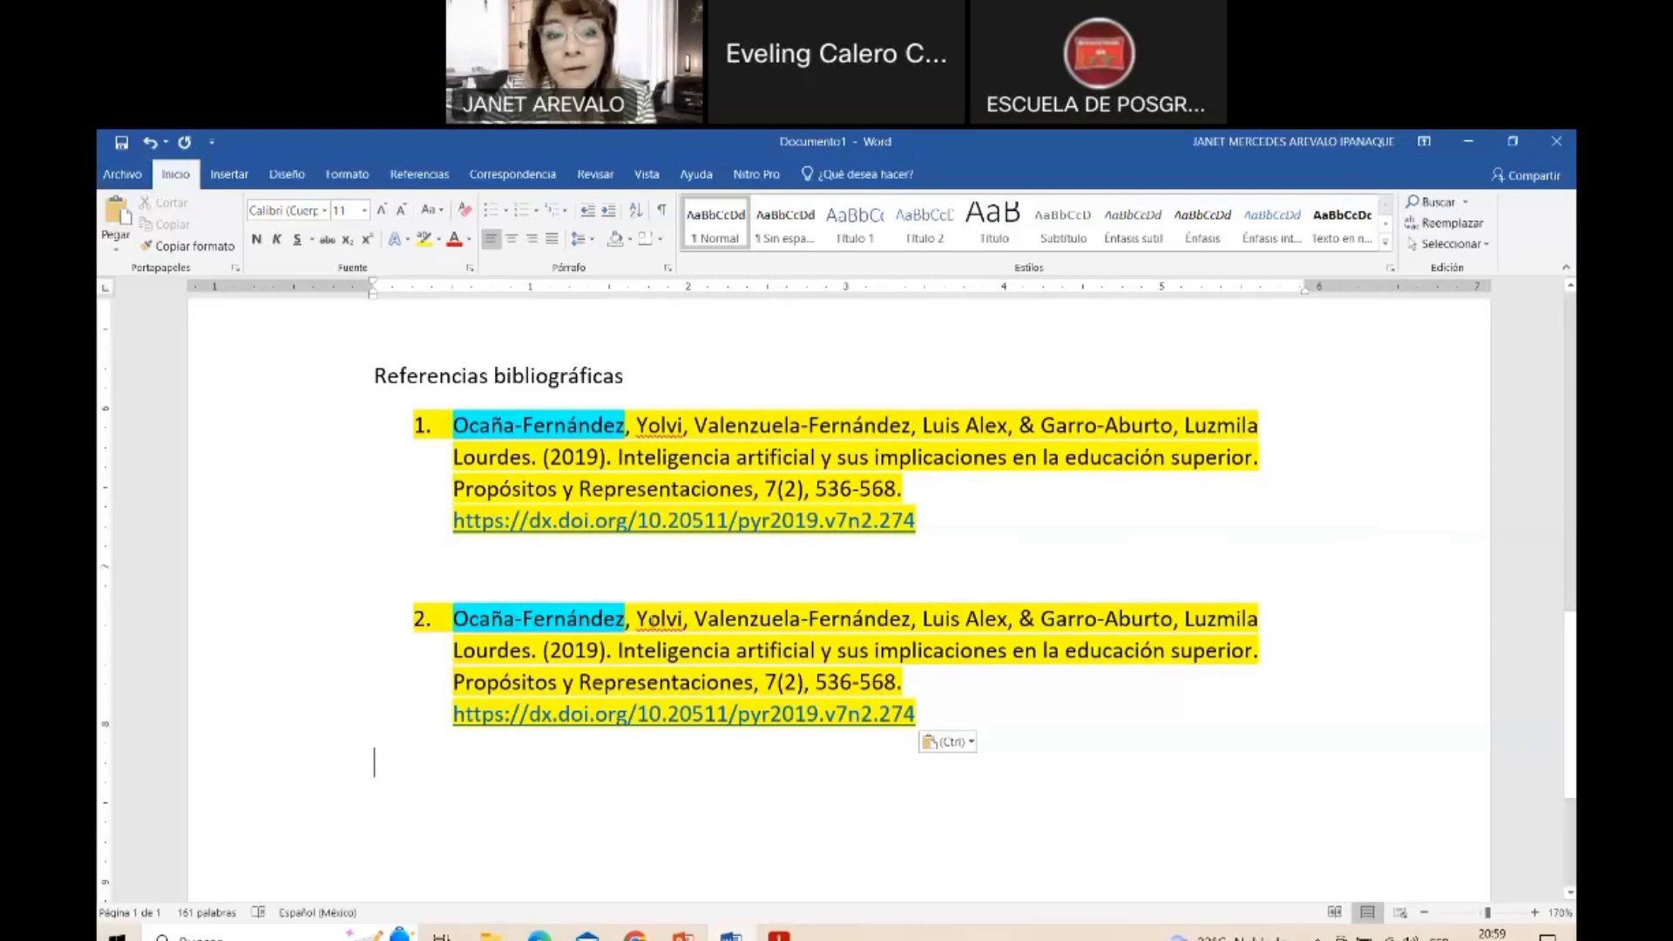
In the second reference, shorten the first author's given name to the initial Y and remove the comma before it
click(892, 620)
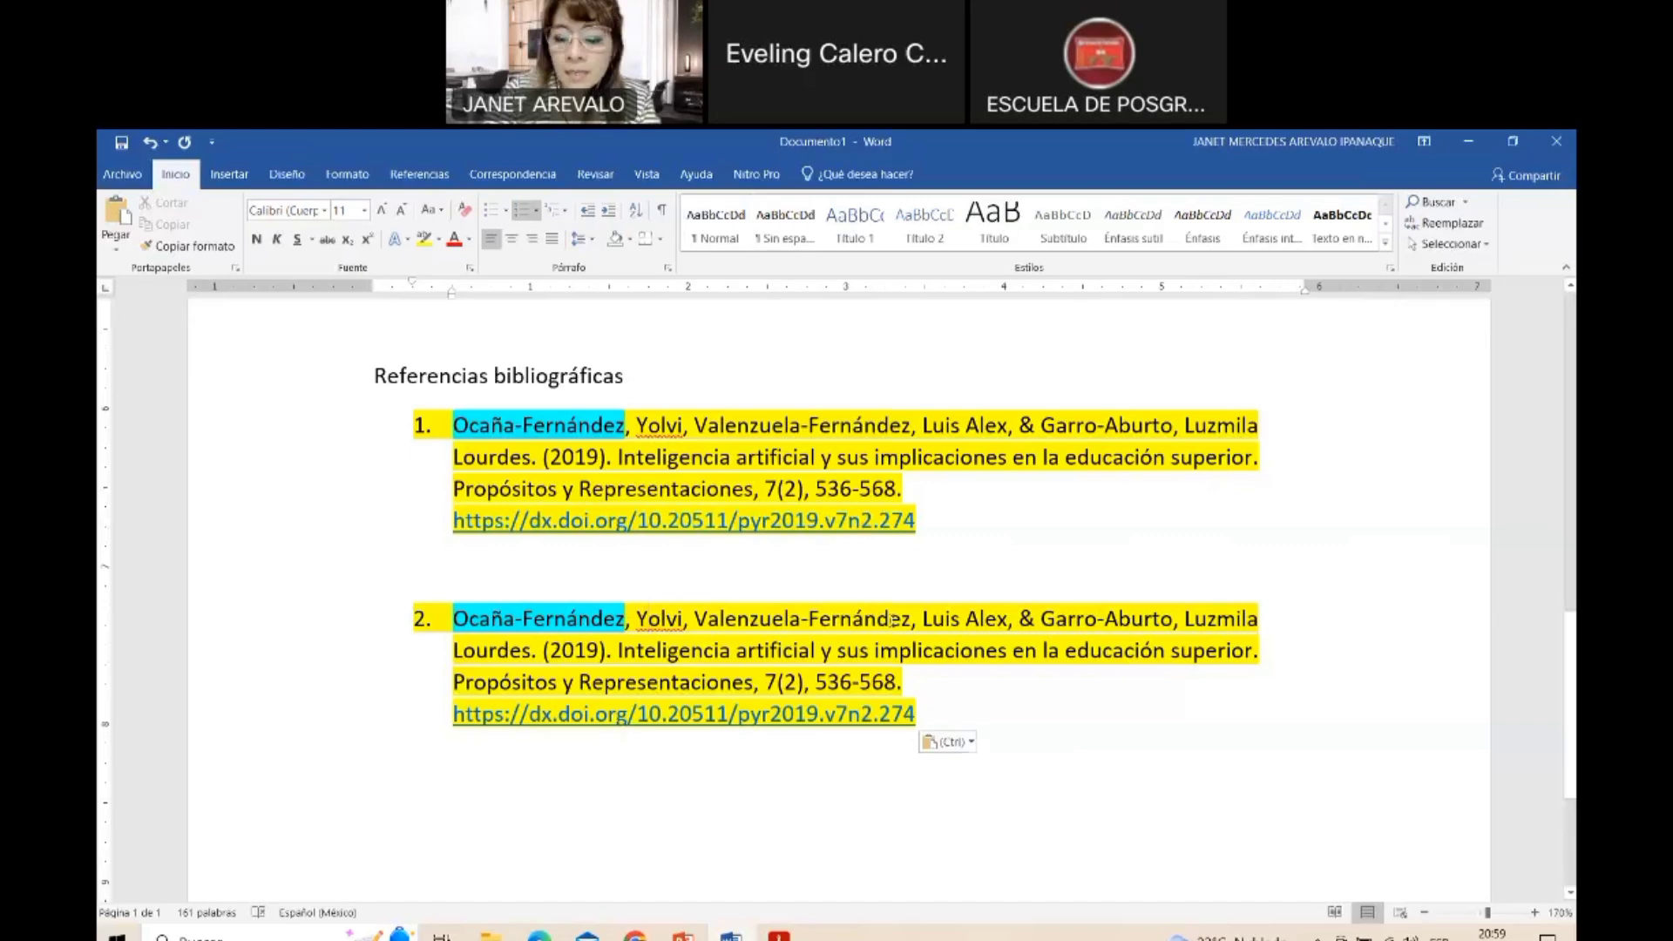
key(Delete)
key(Delete)
key(Delete)
key(Delete)
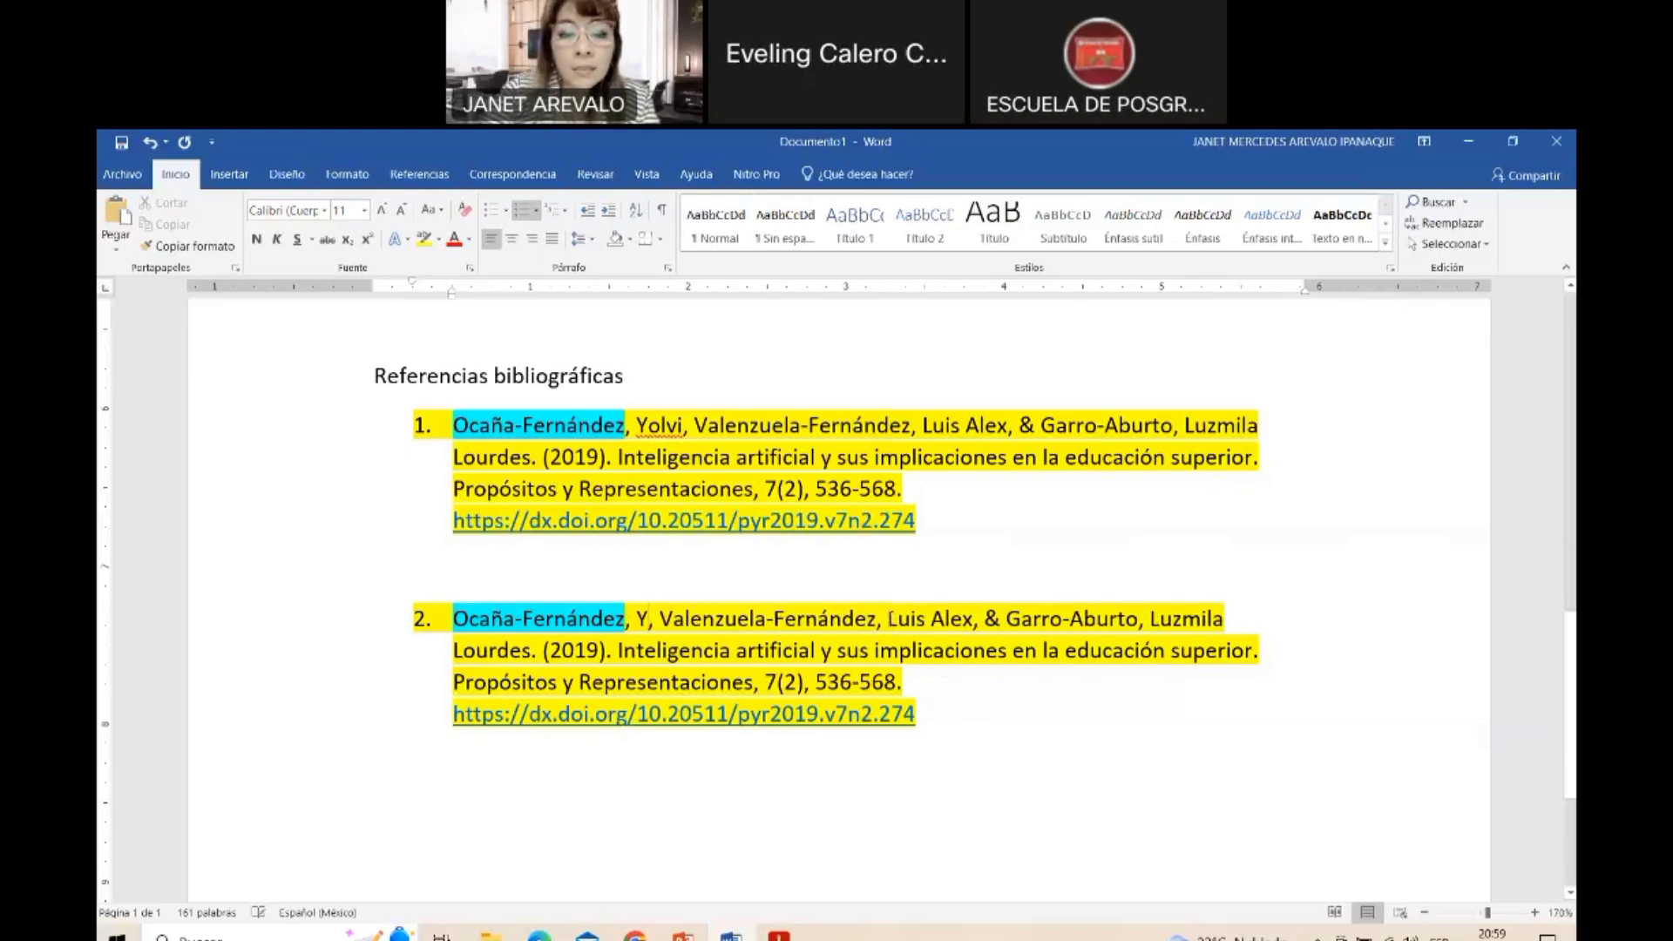
key(Left)
key(Left)
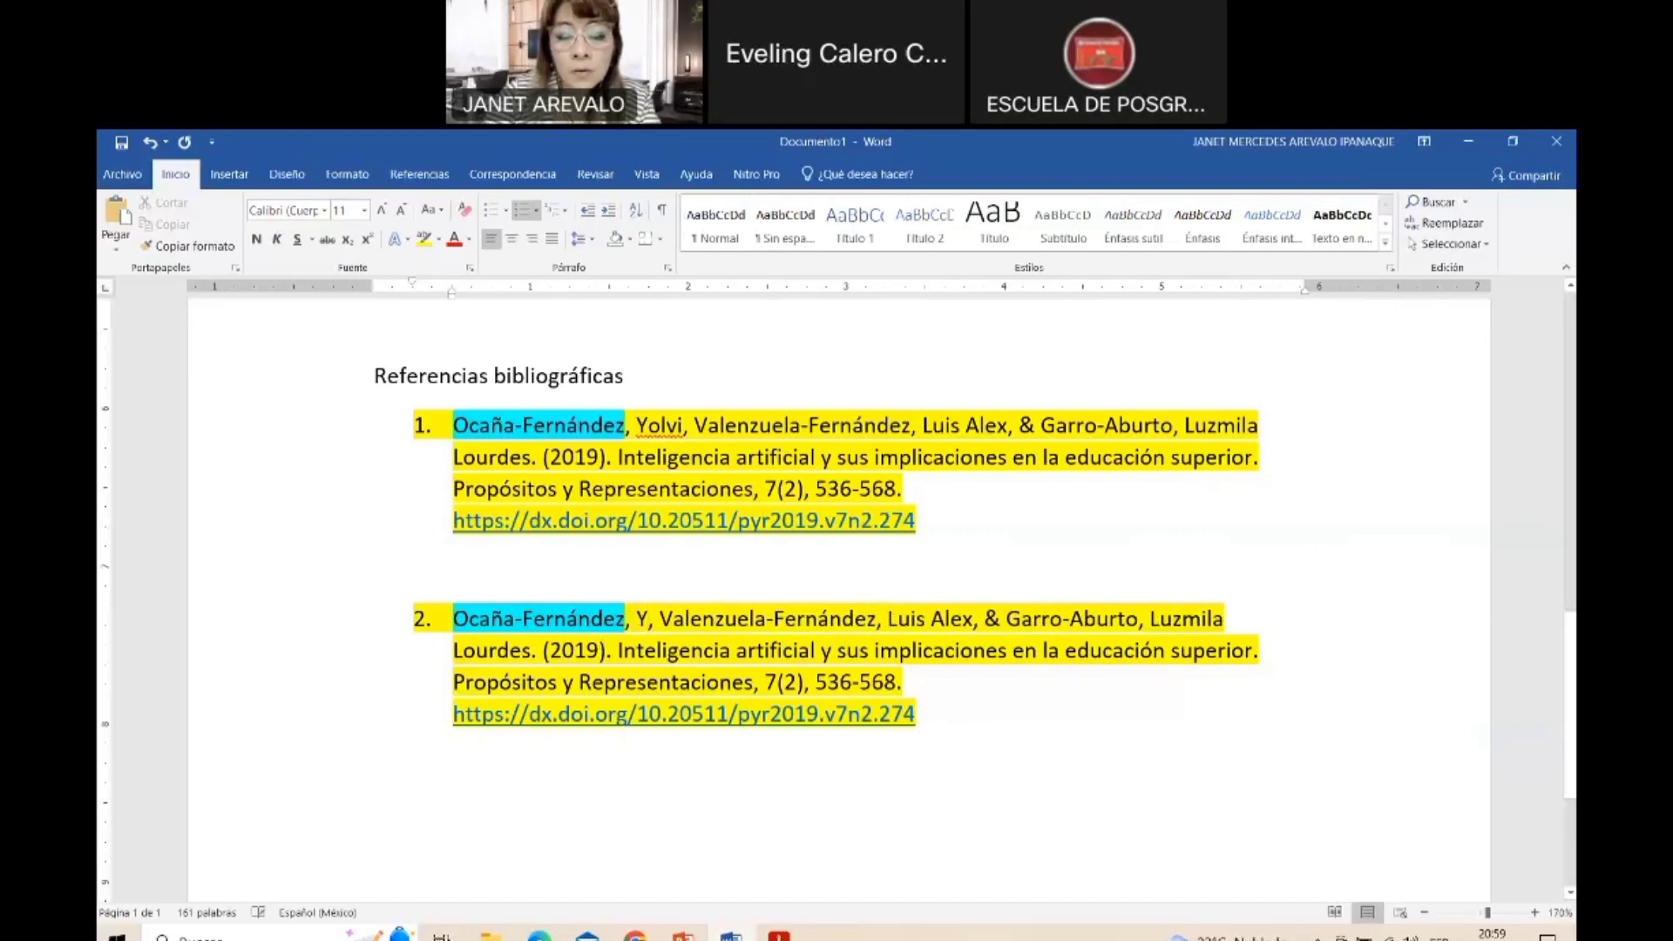
key(BackSpace)
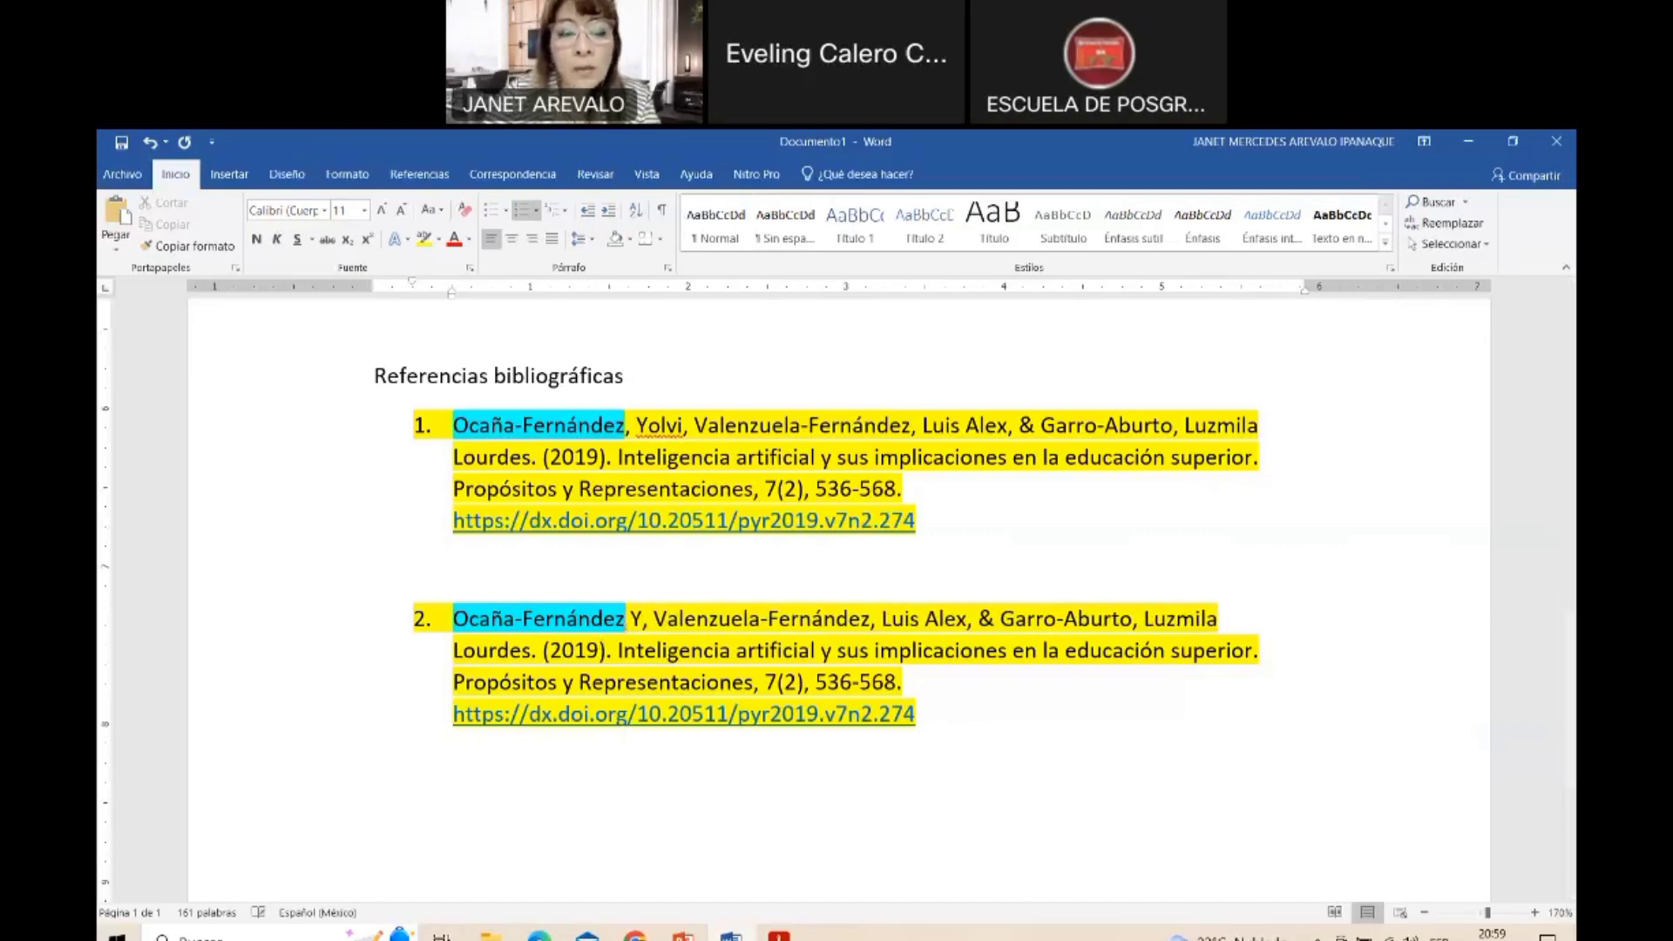
click(639, 618)
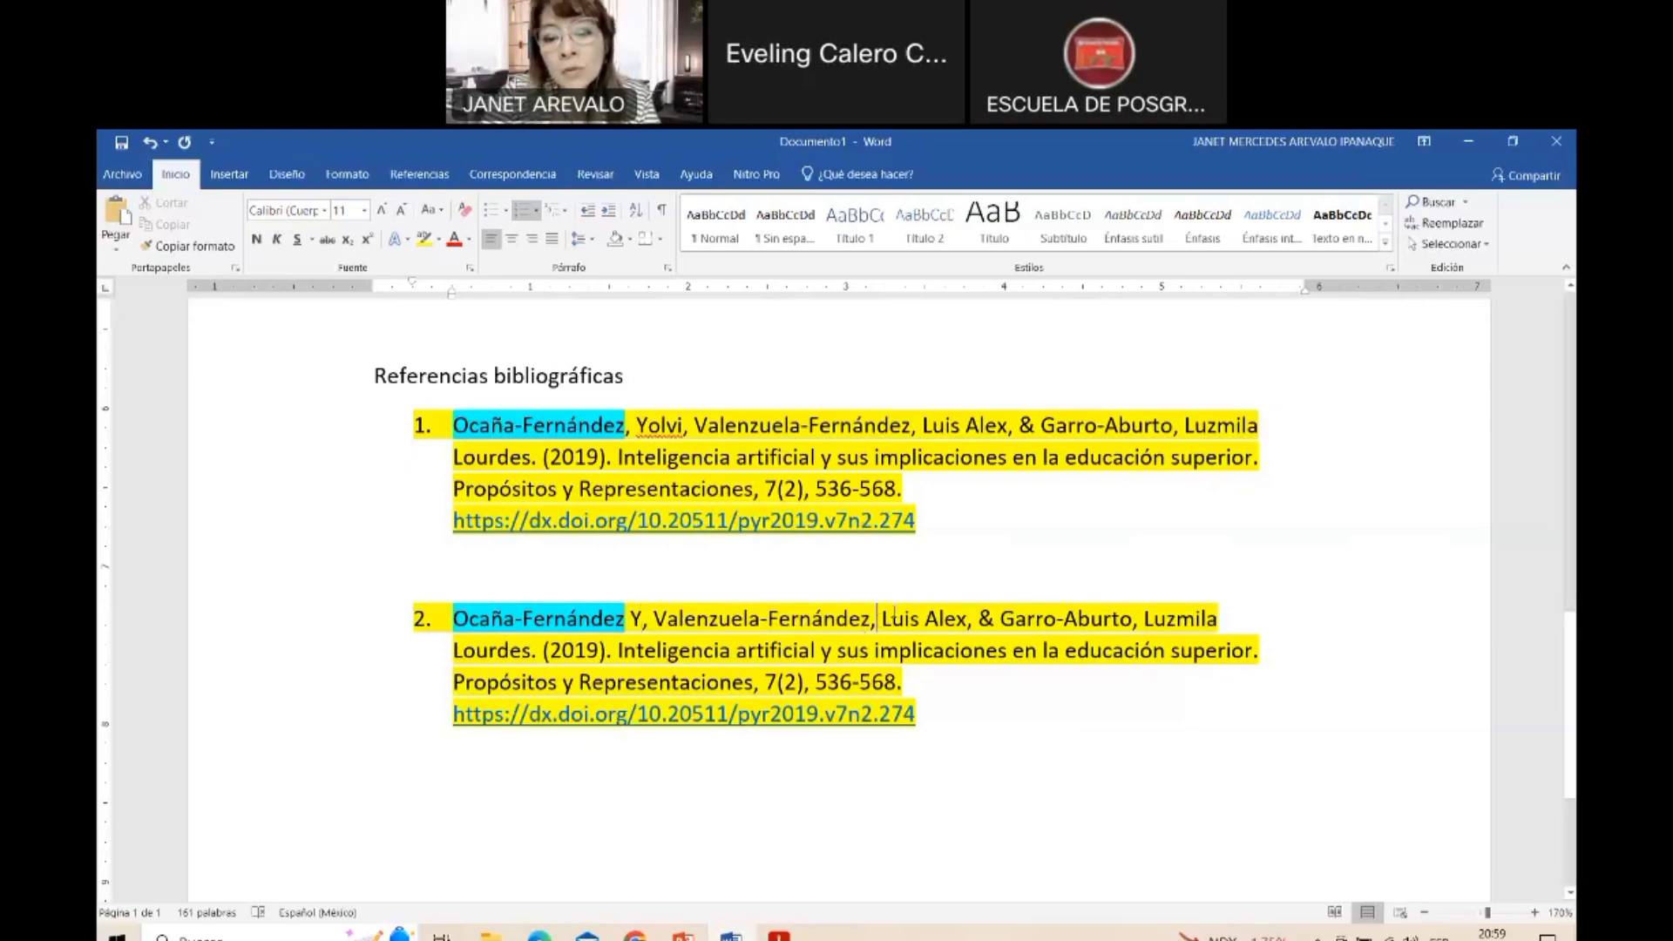
In the second reference, remove the comma after the second author's surname and reduce the given names to the initials LA
click(876, 619)
key(BackSpace)
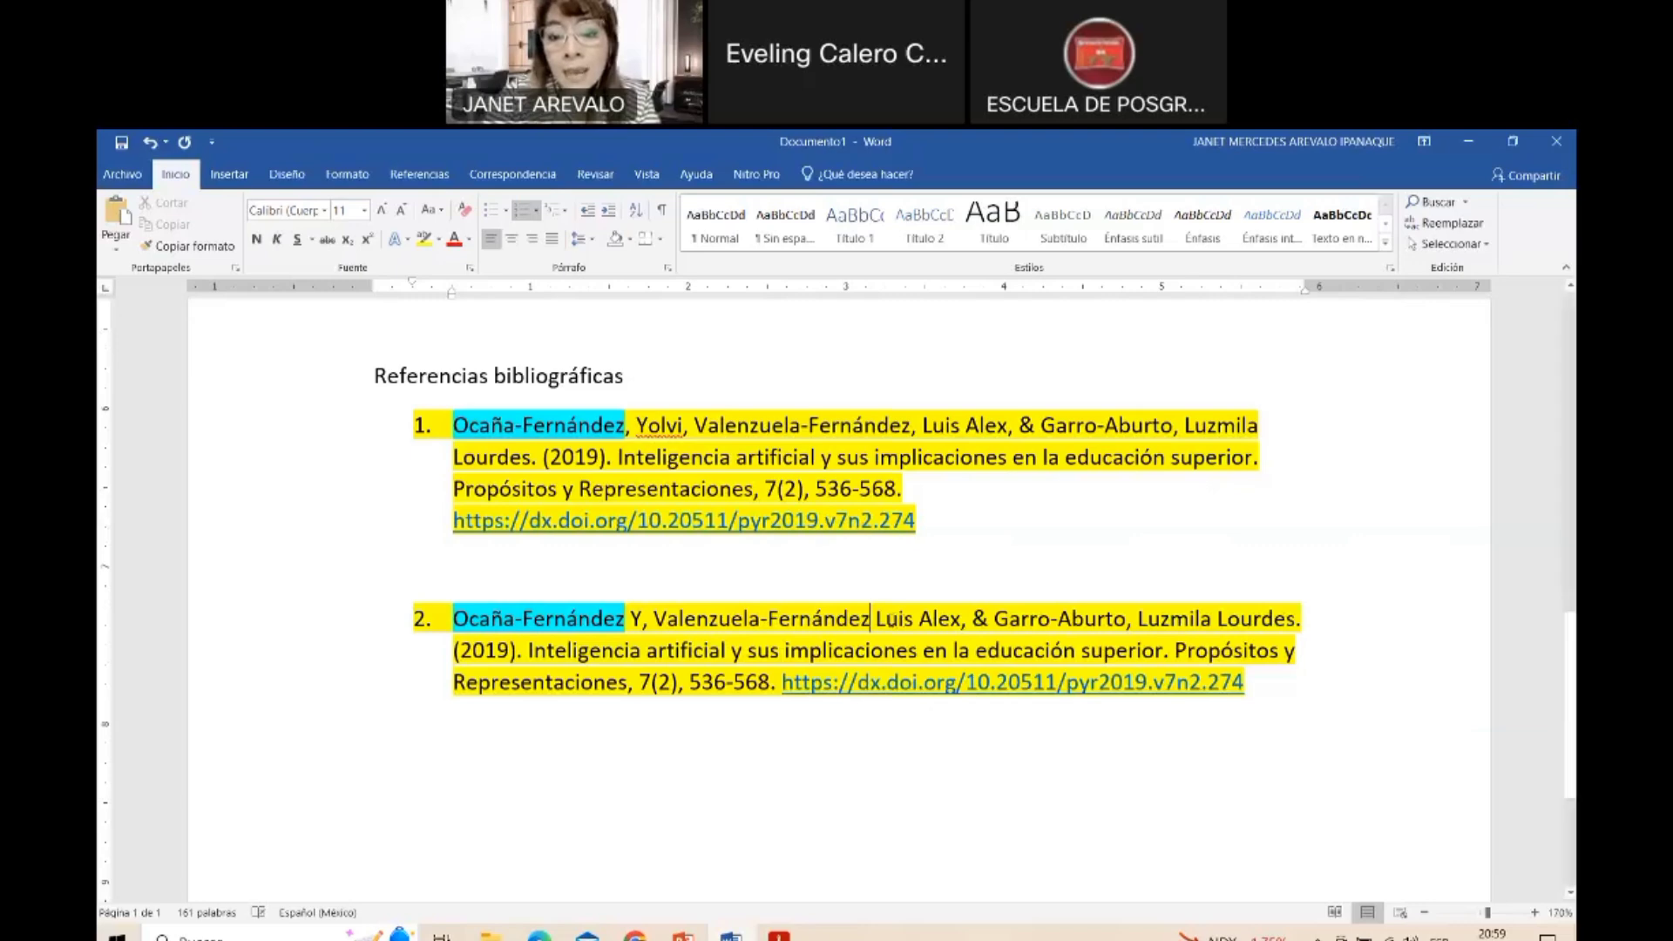
key(Delete)
key(Delete)
key(Delete)
key(Delete)
key(Delete)
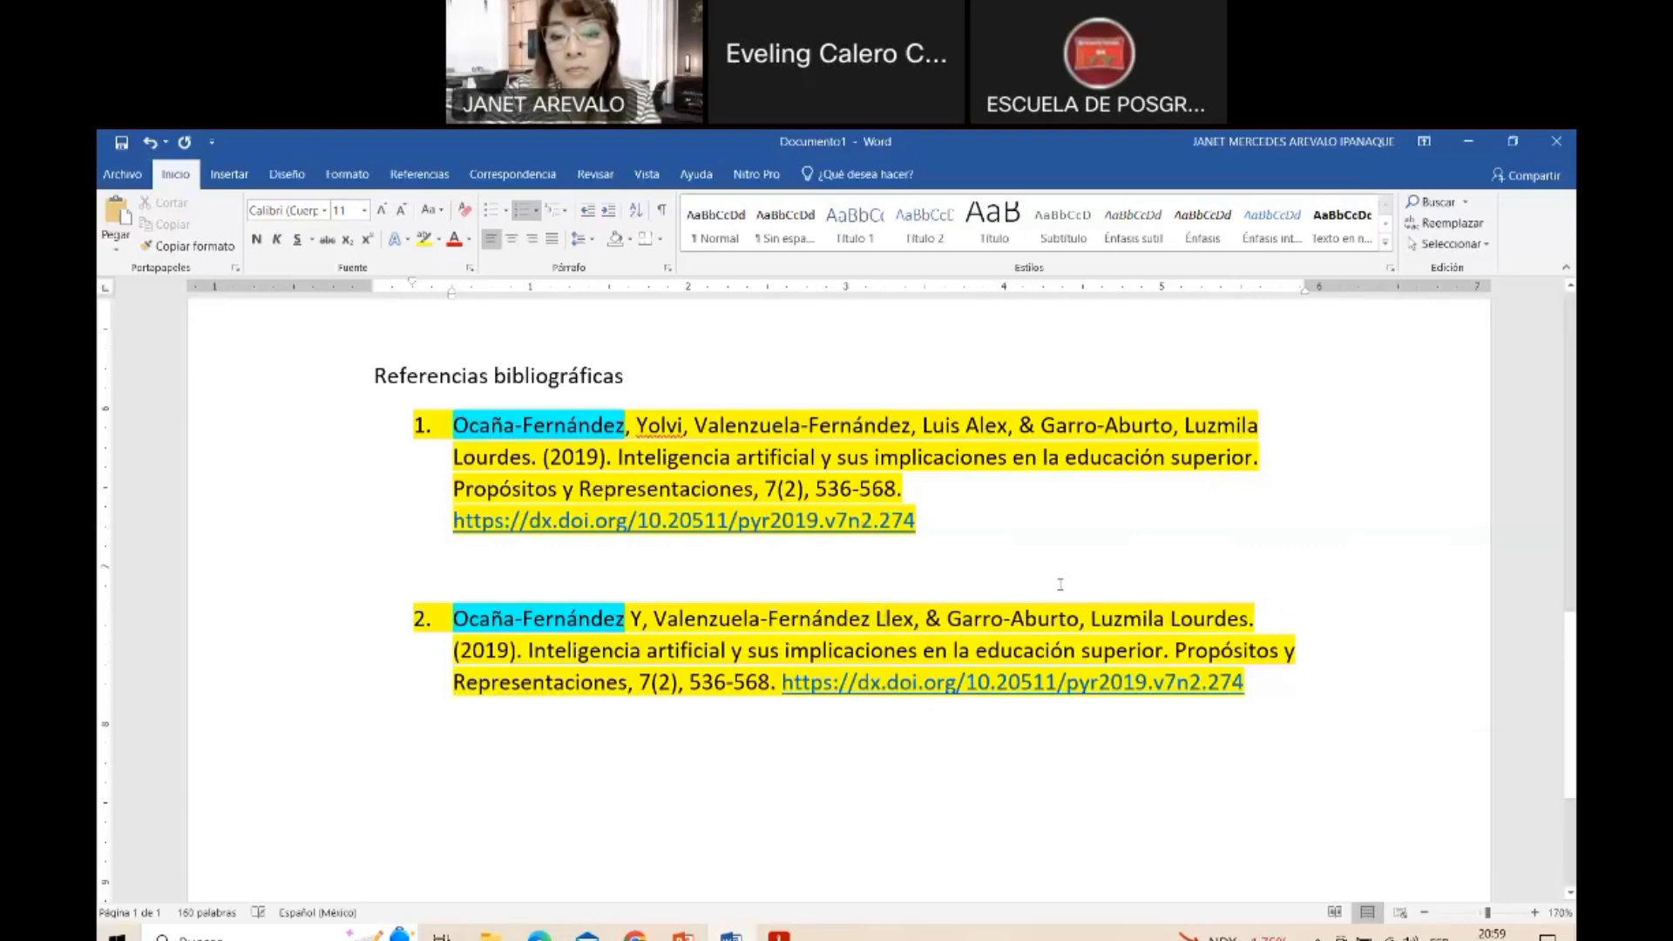
text(A)
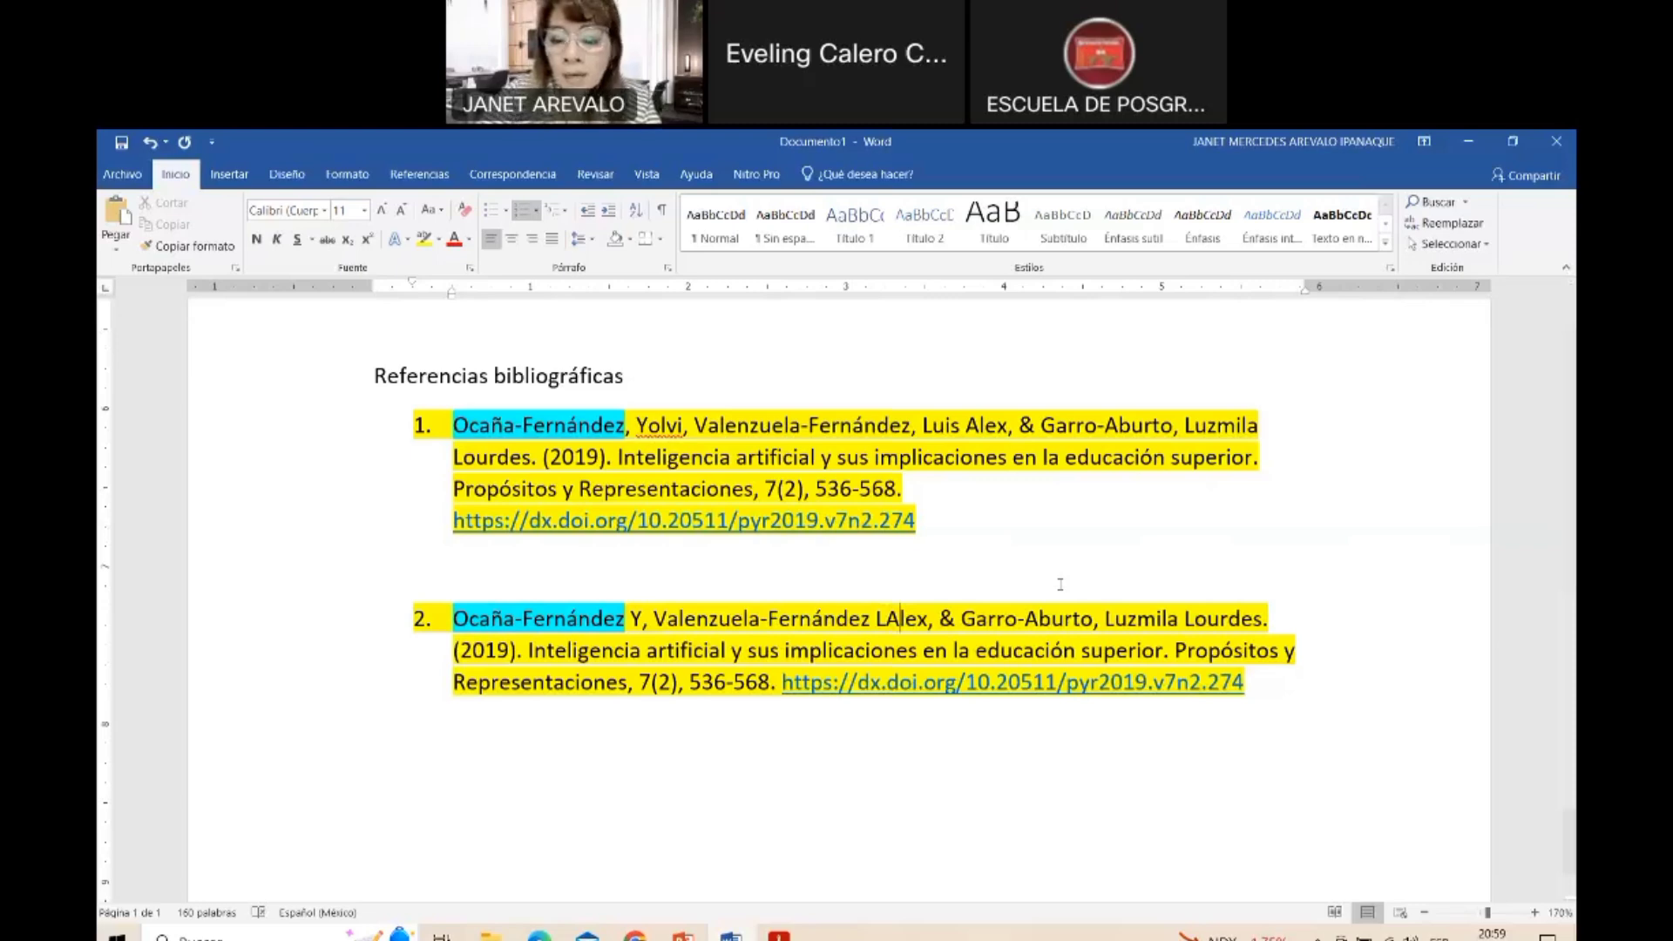
key(Delete)
key(Delete)
key(Delete)
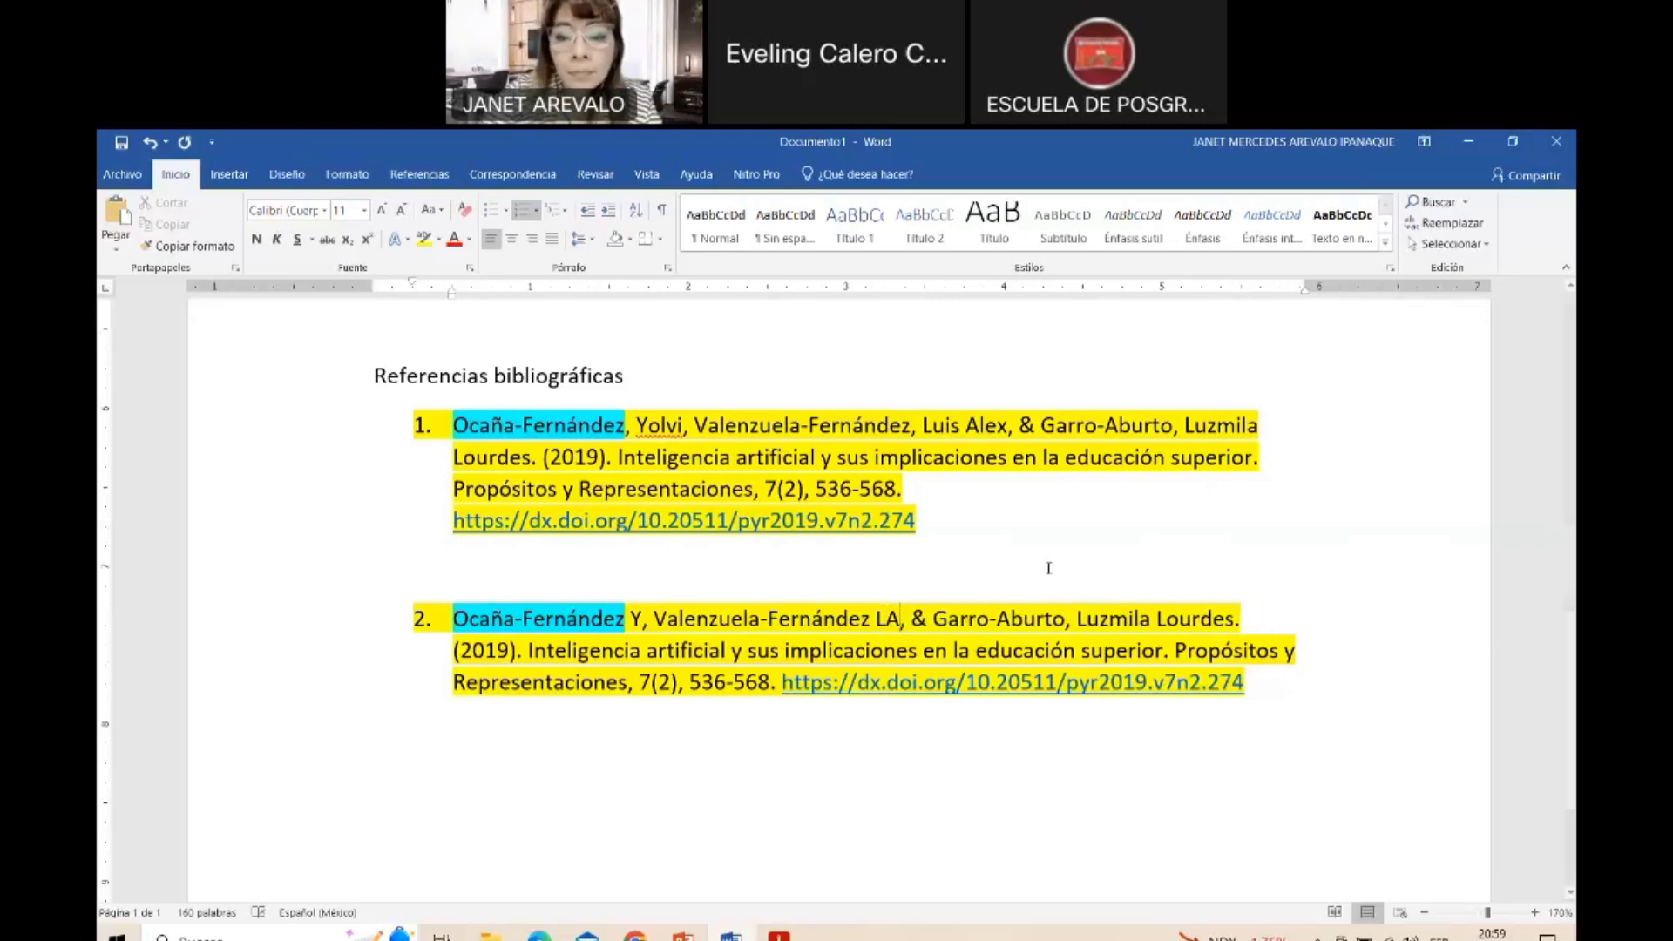
In the second reference, delete the ampersand before the third author and the comma after that author's surname
click(913, 620)
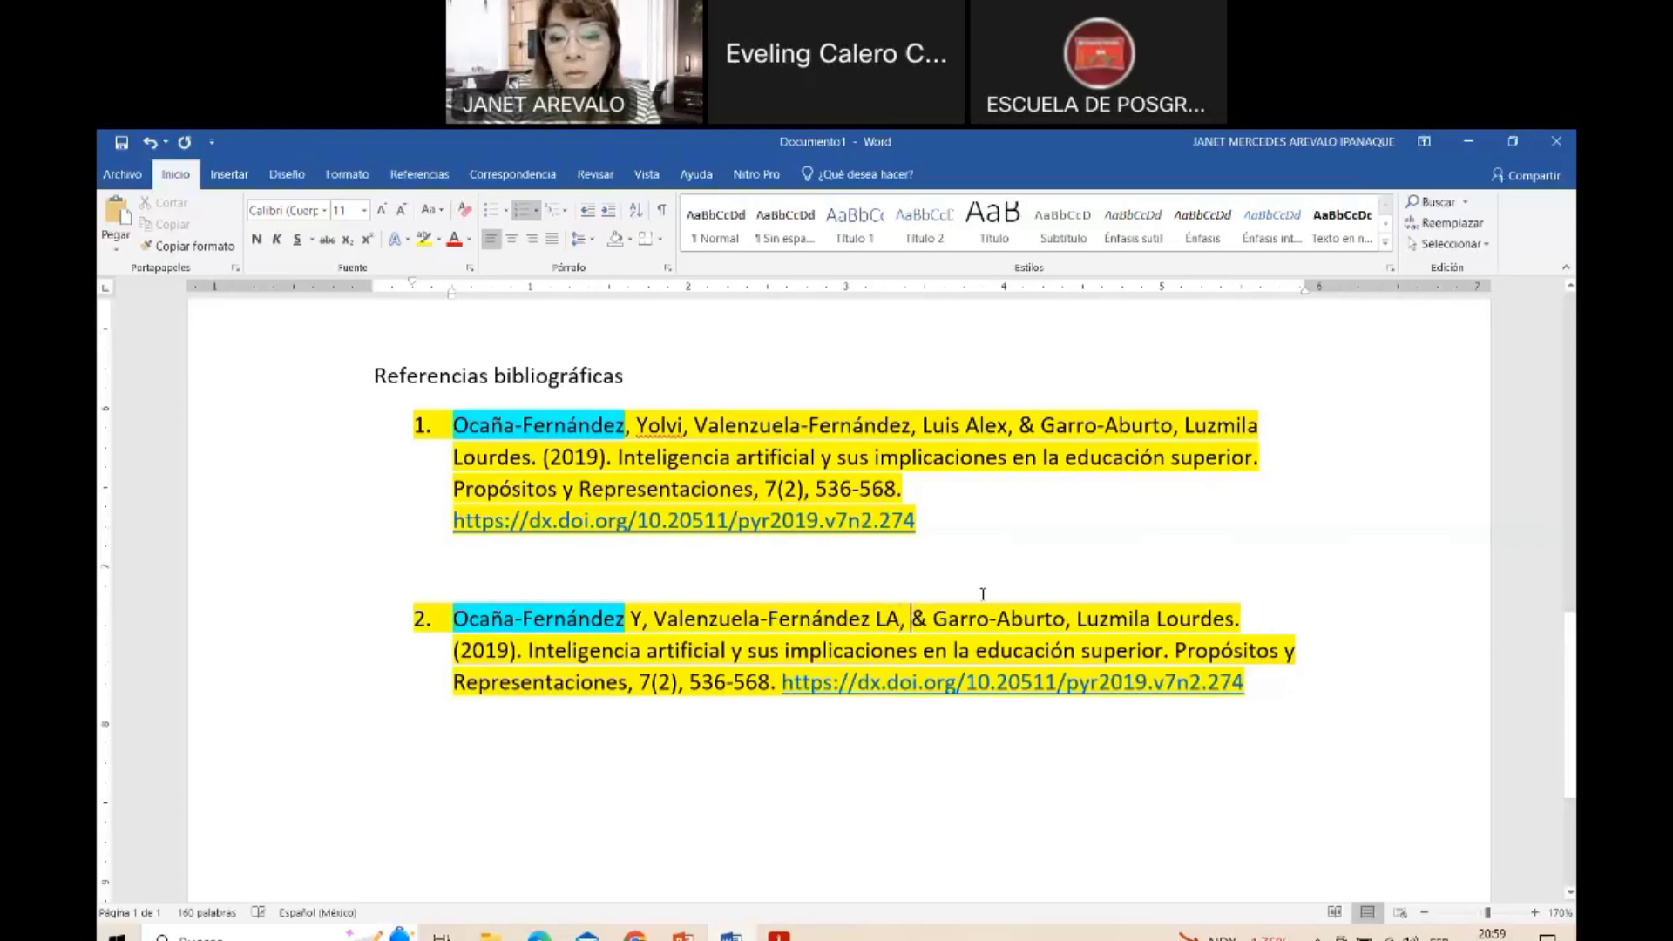
key(Delete)
key(Delete)
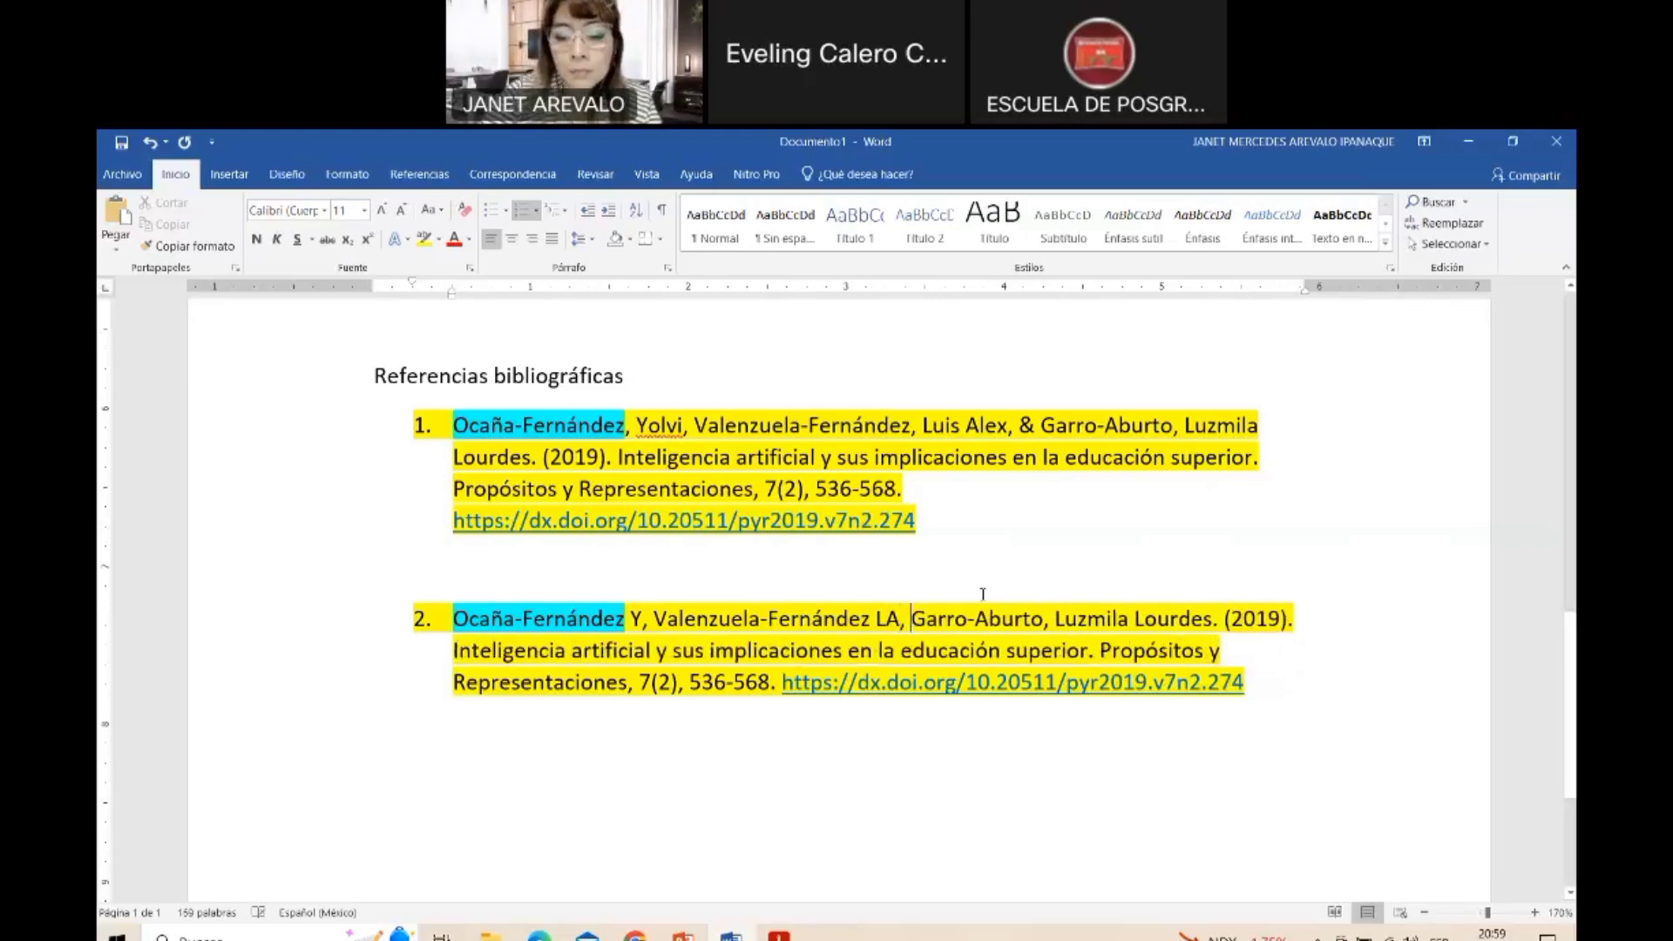
click(1050, 624)
key(BackSpace)
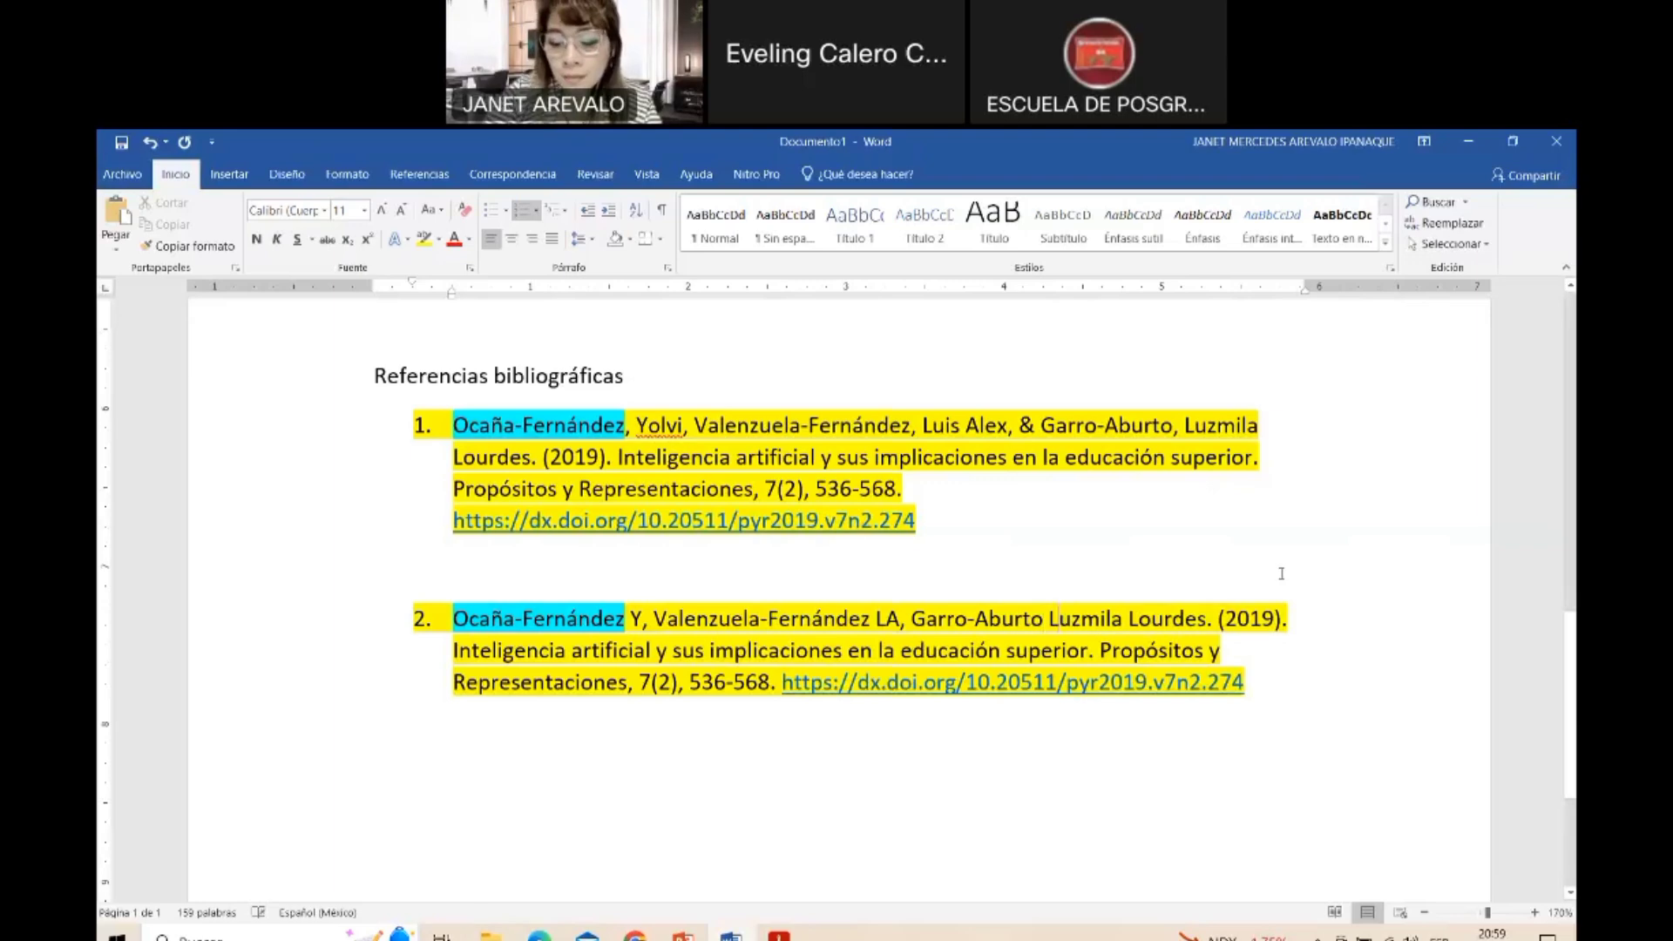
Reduce the third author's given names to the initials LL in the second reference, keeping the period before the year
key(Delete)
key(Delete)
key(Delete)
key(Delete)
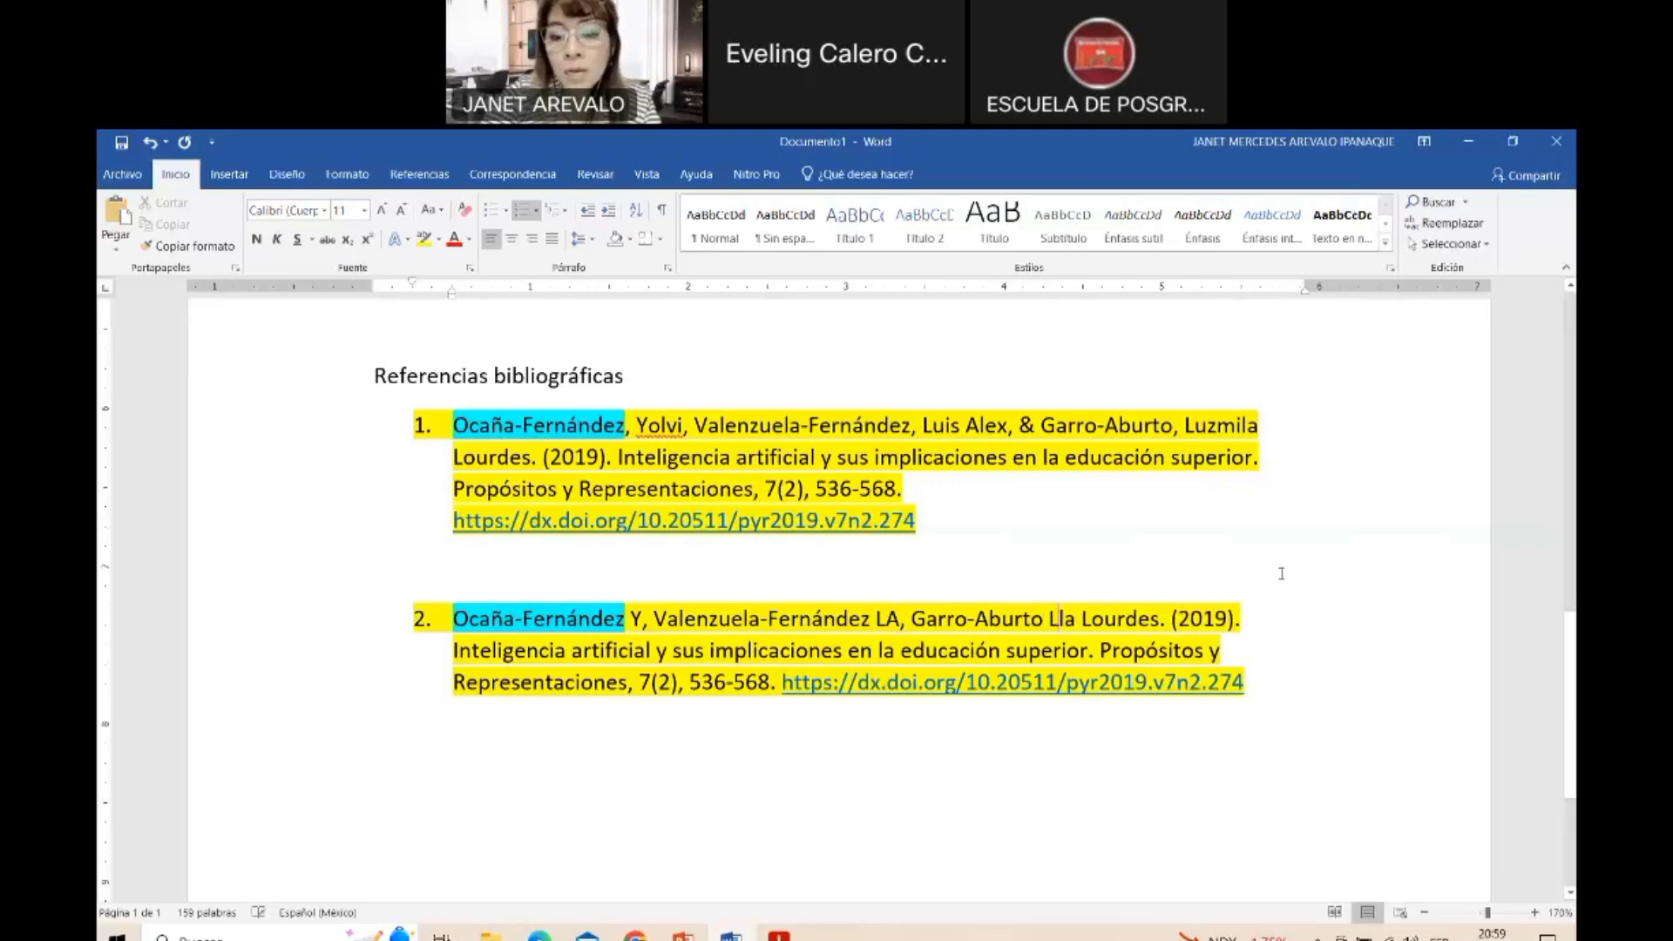
key(Delete)
key(Delete)
key(Delete)
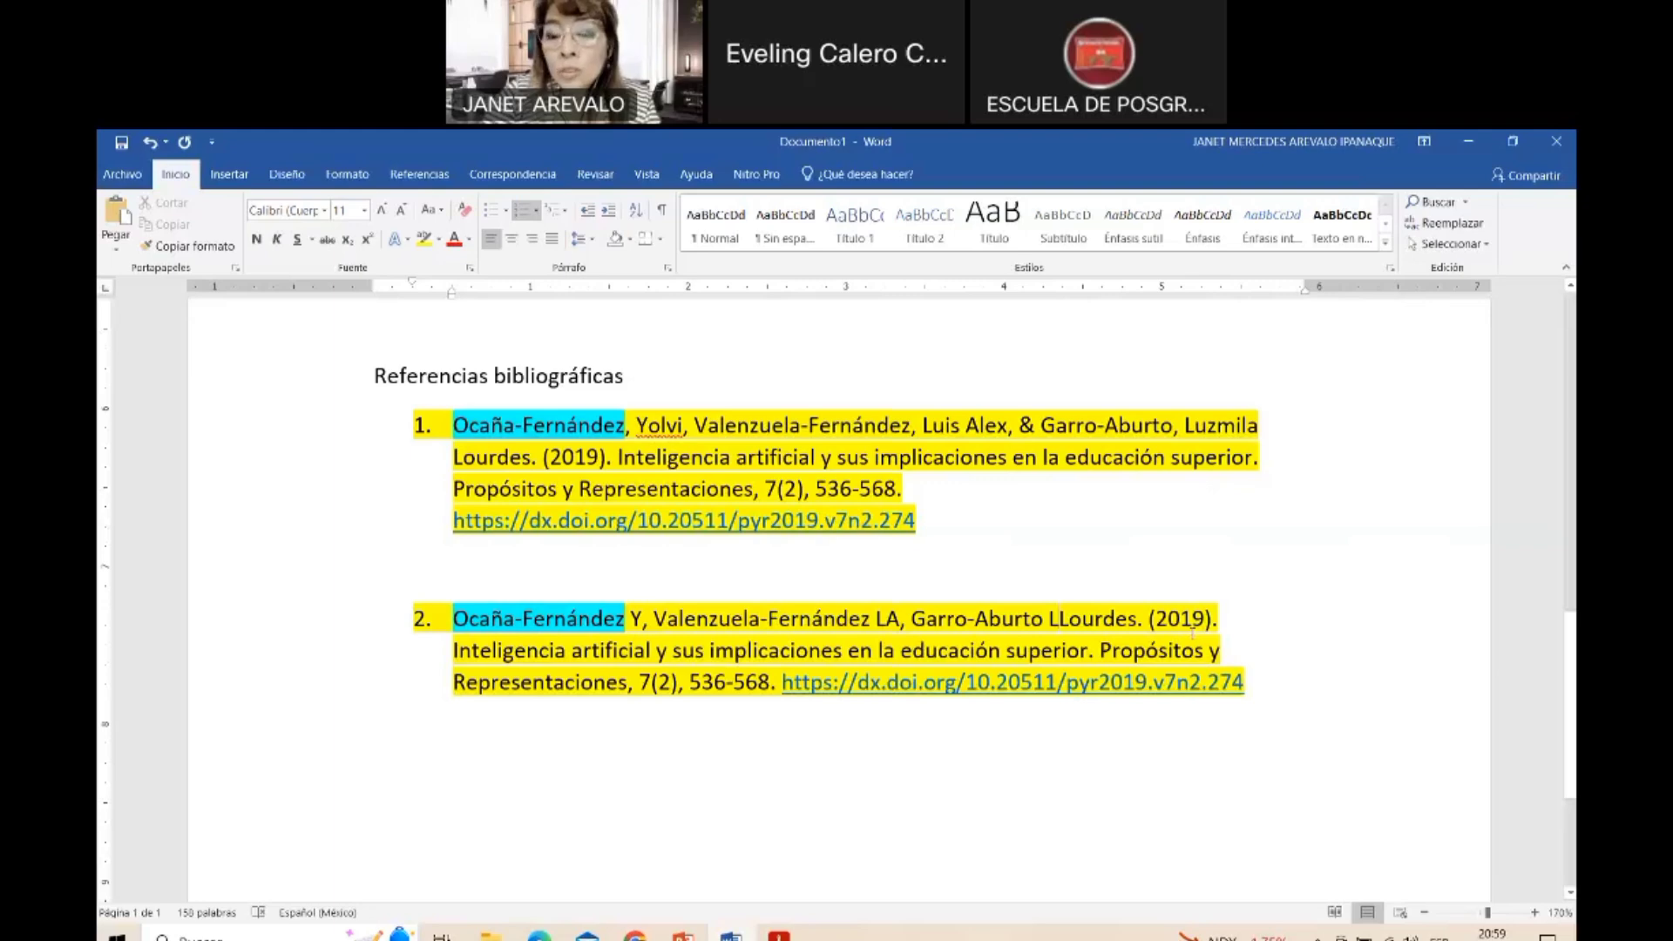
key(Right)
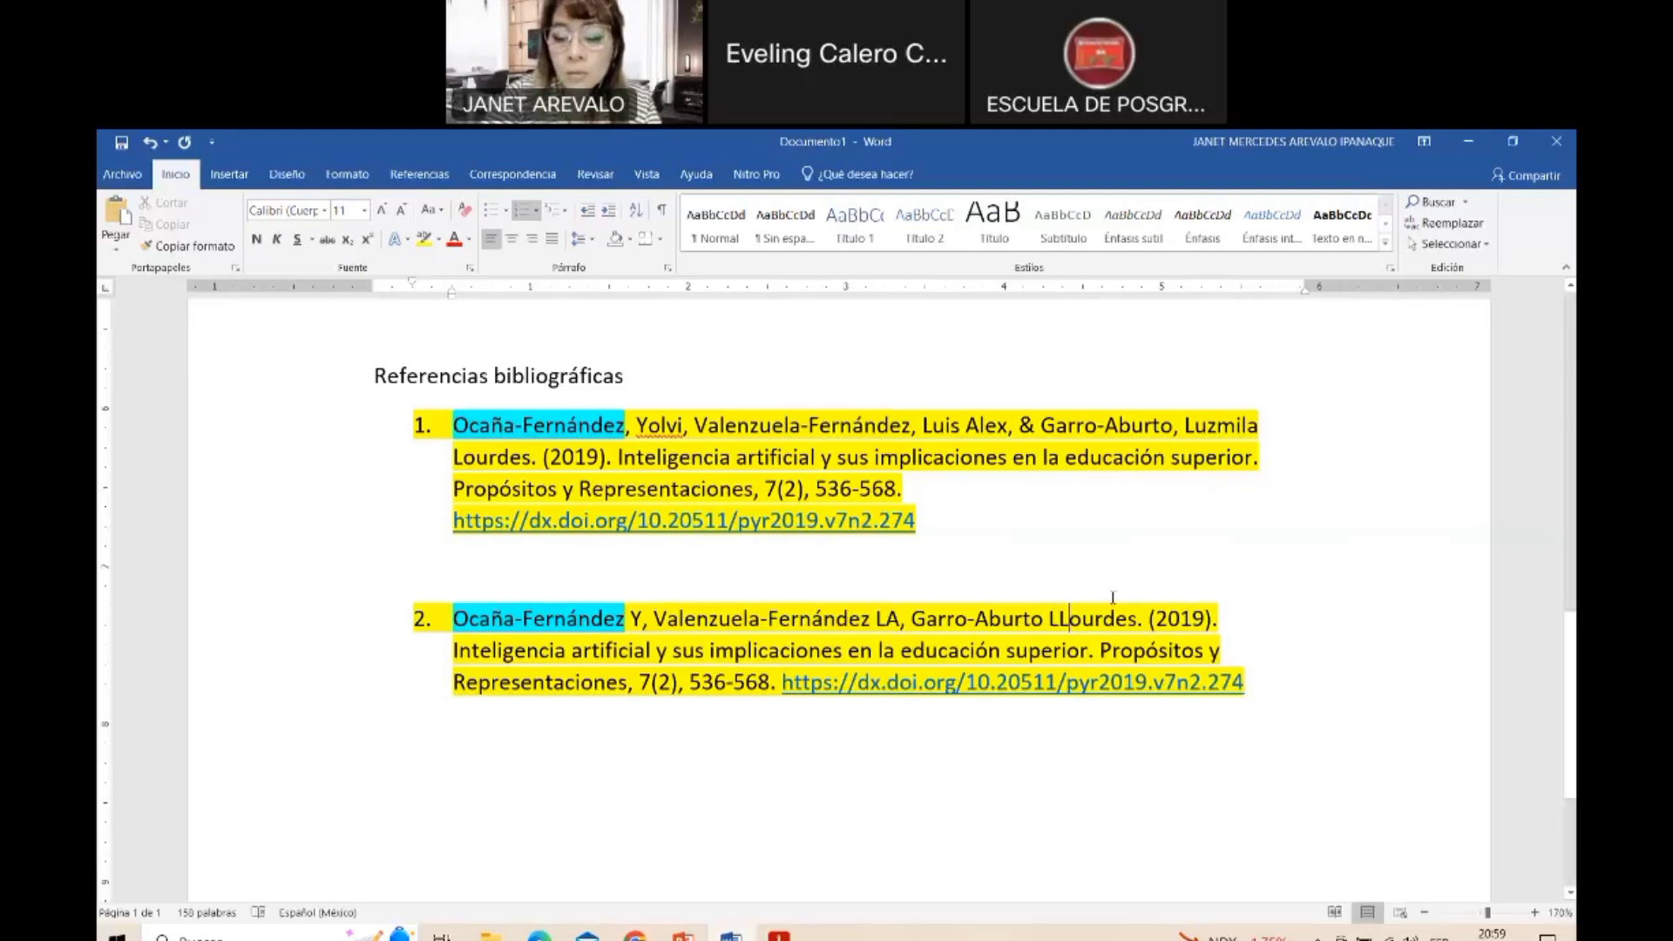
key(Delete)
key(Delete)
key(Delete)
key(Delete)
key(Delete)
key(Delete)
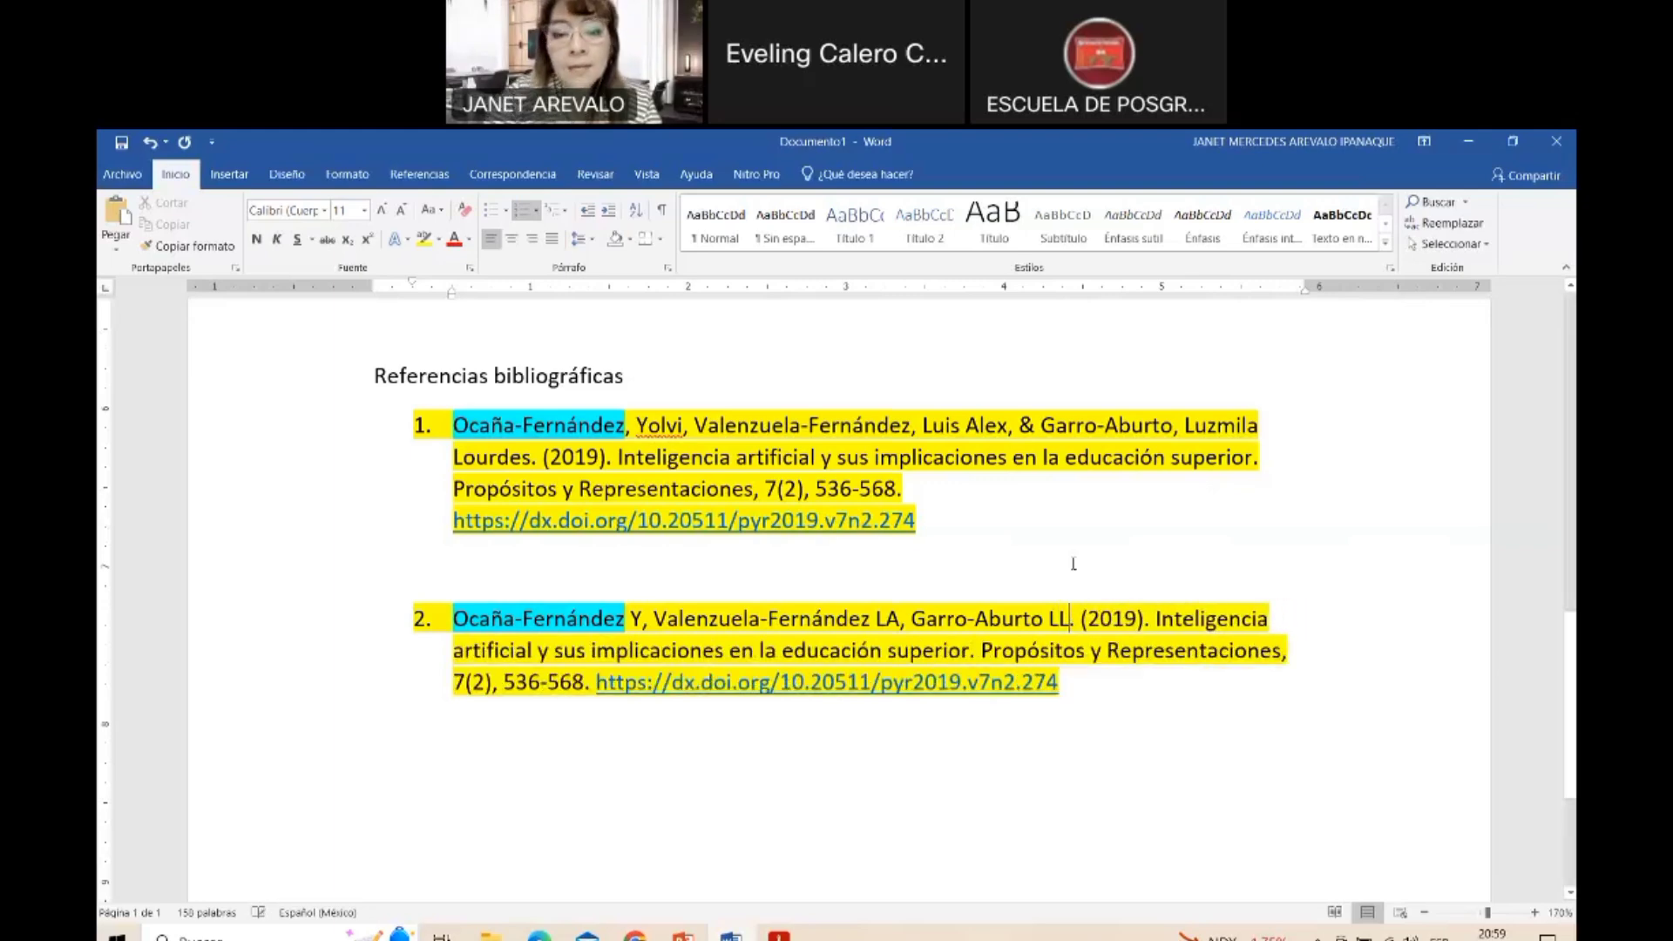
click(594, 756)
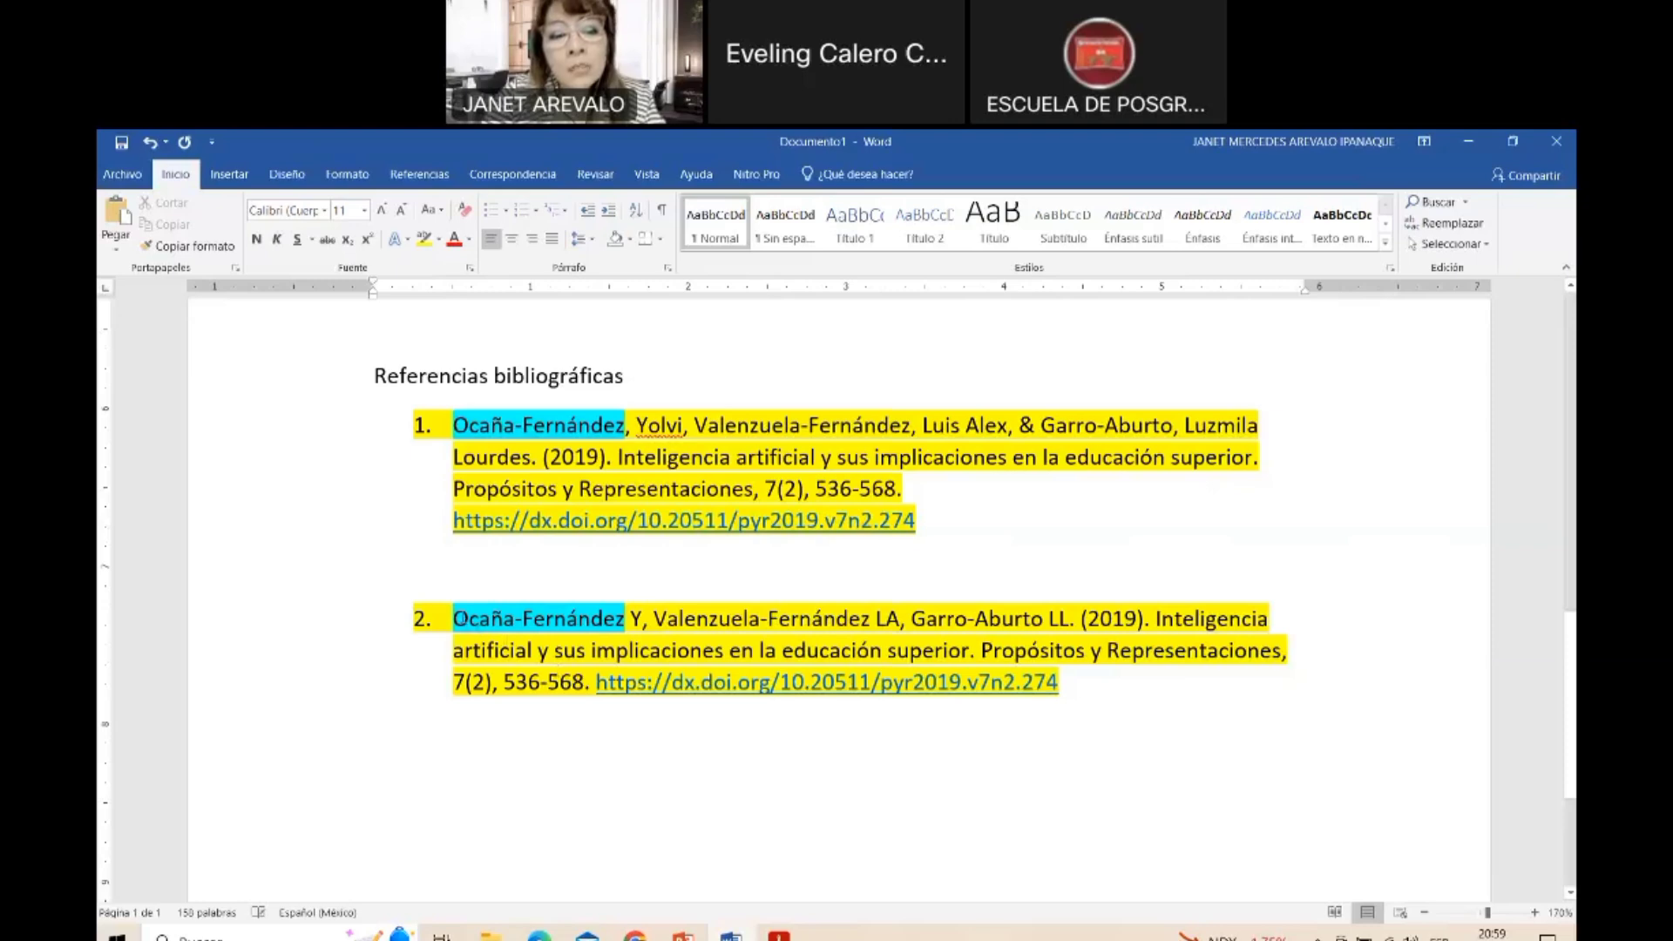
Switch to the Vancouver presentation in PowerPoint and examine the format and examples on the Artículos slide
drag(453, 618, 629, 619)
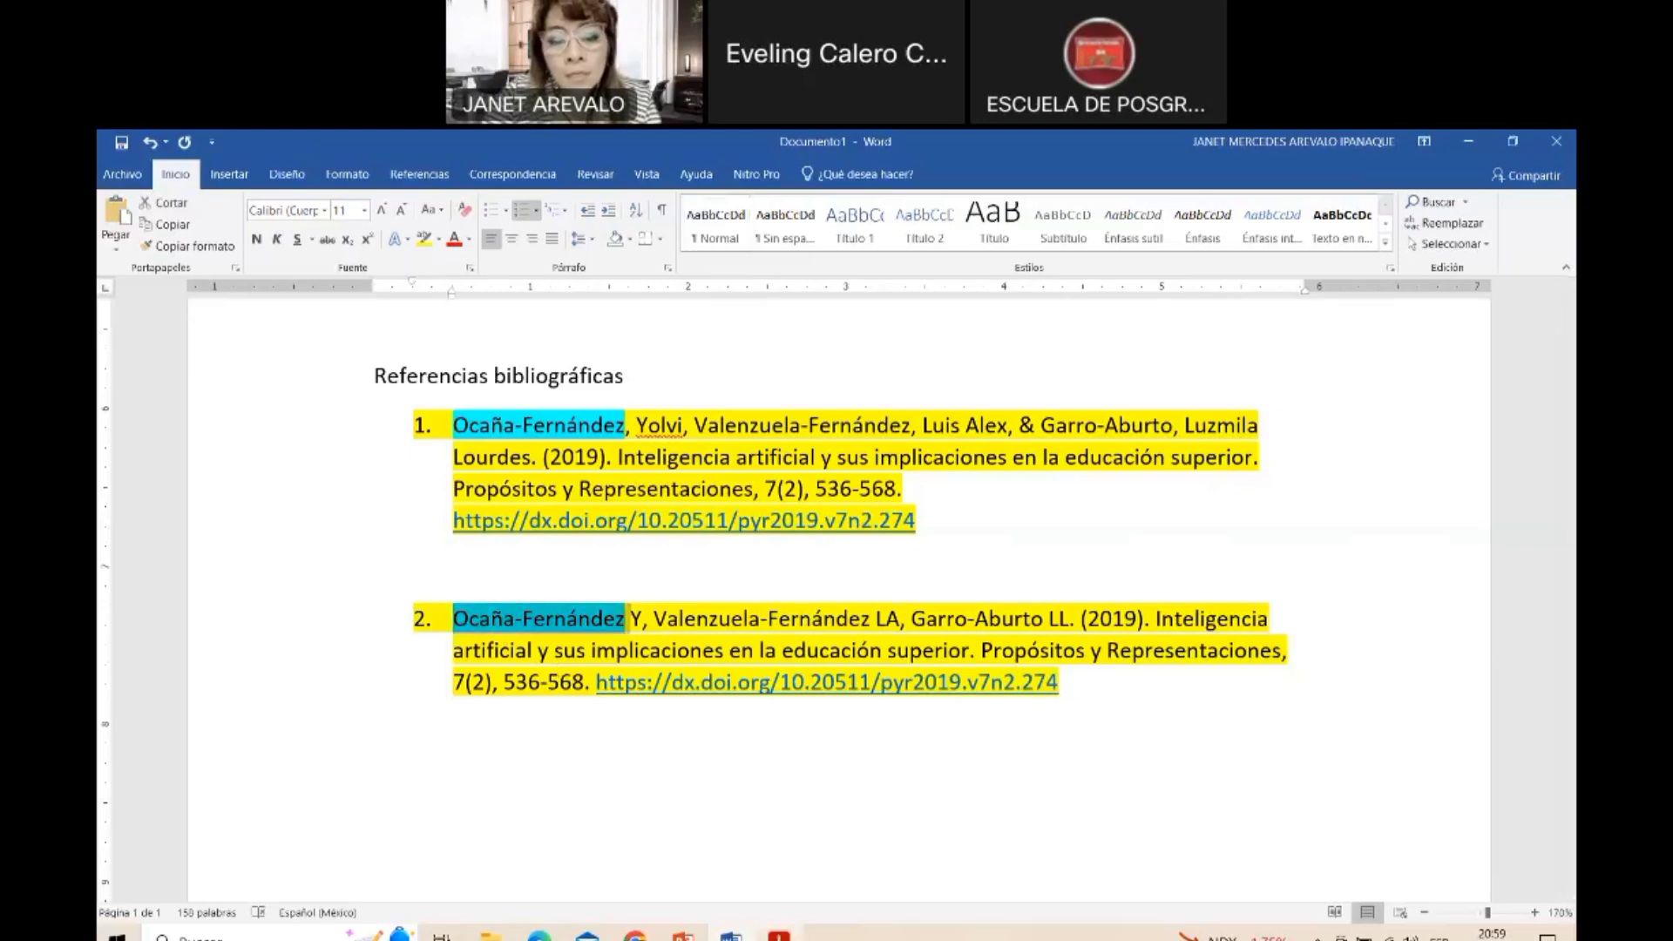
key(alt+Tab)
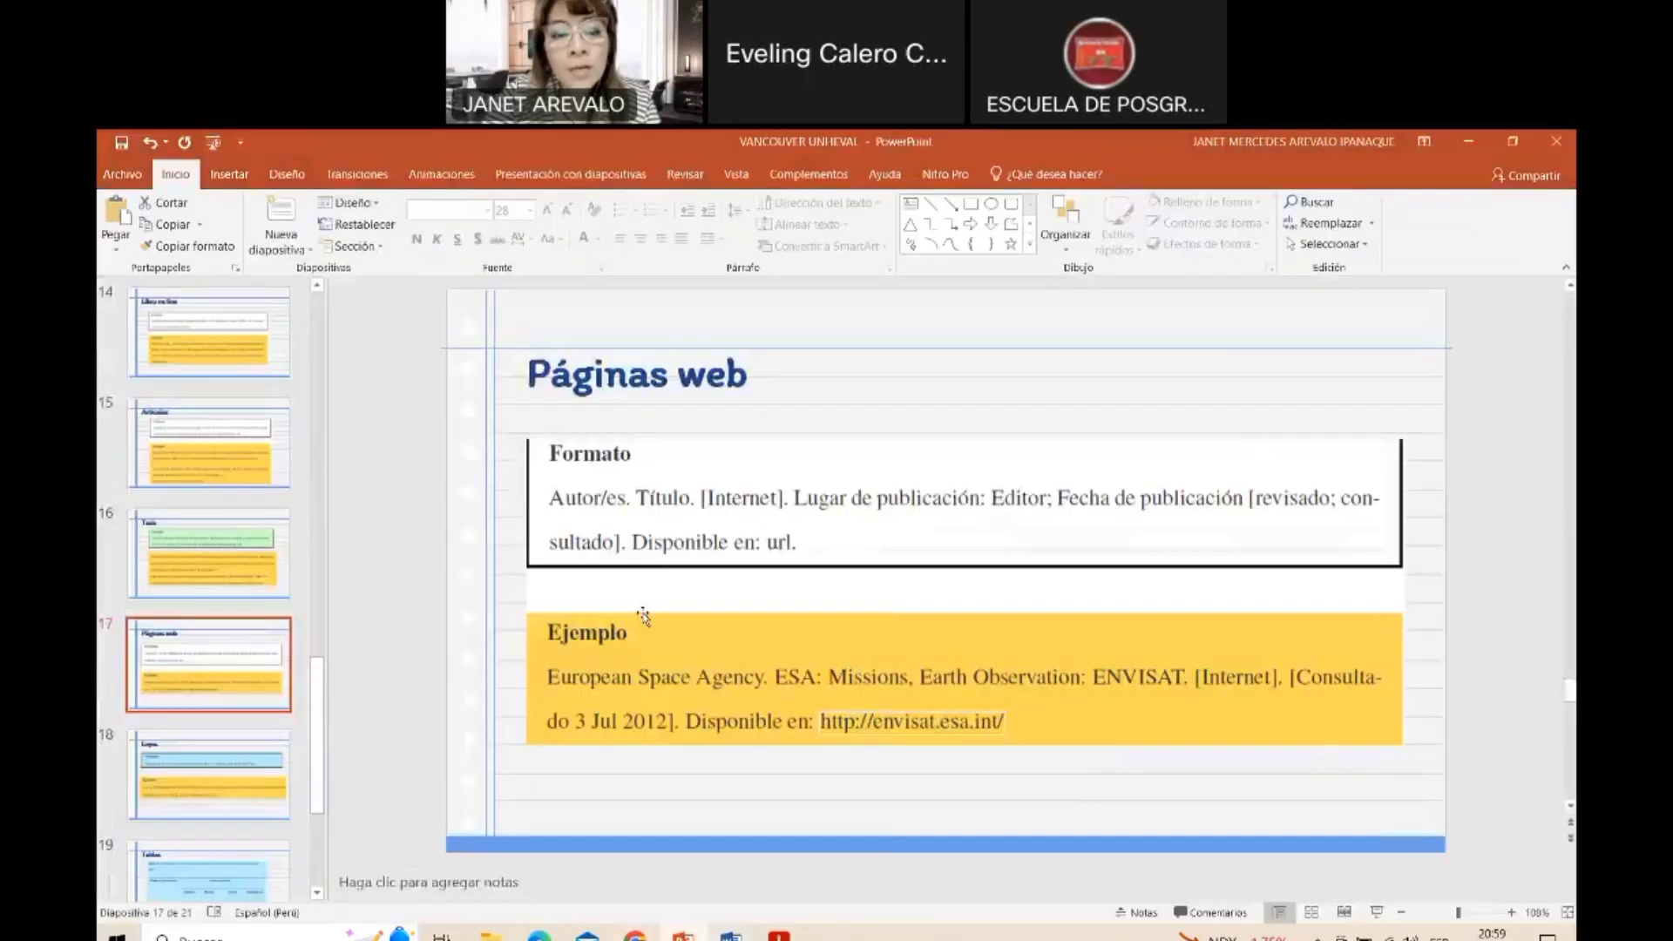
scroll(645, 614, up, 3)
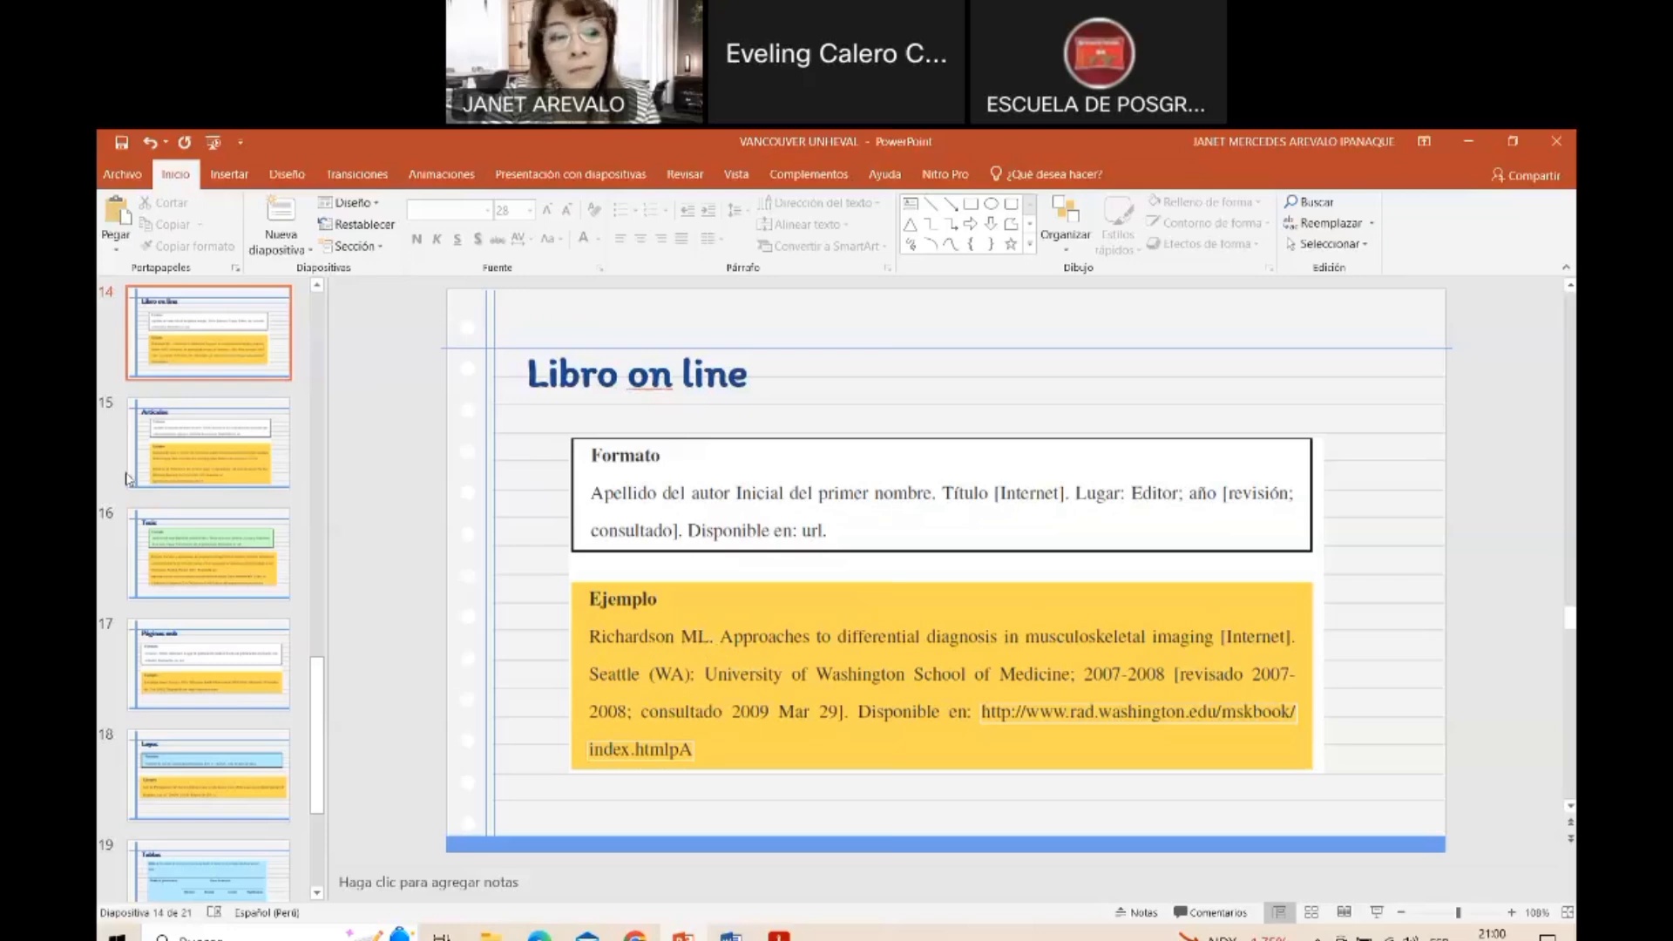
click(185, 473)
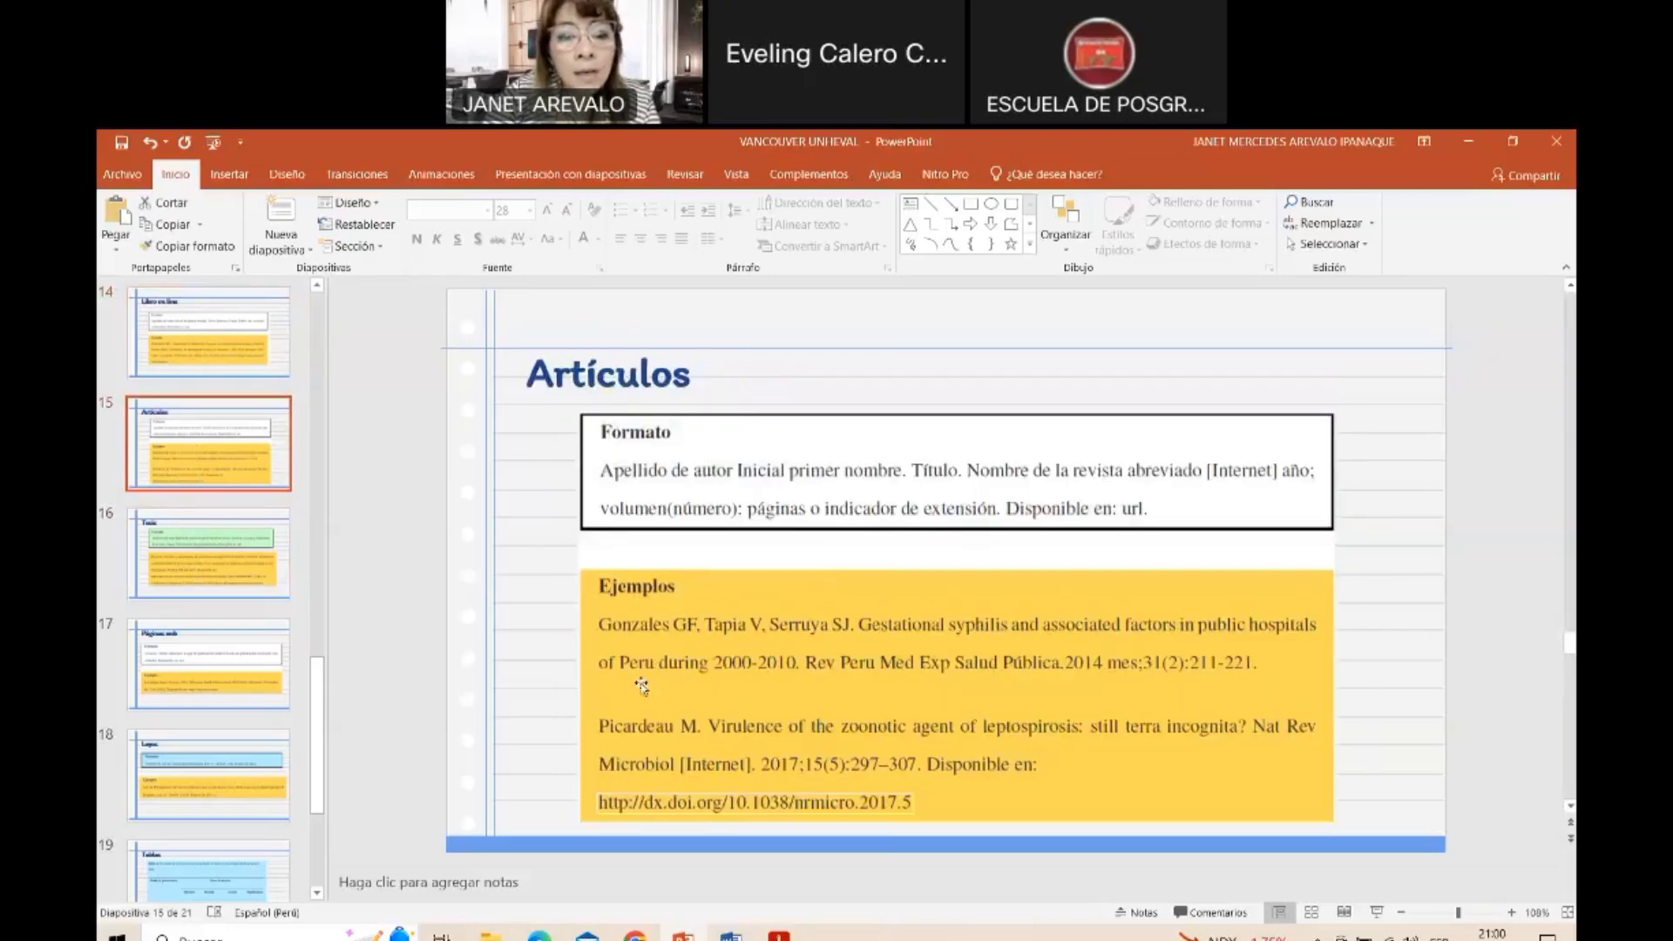
click(195, 345)
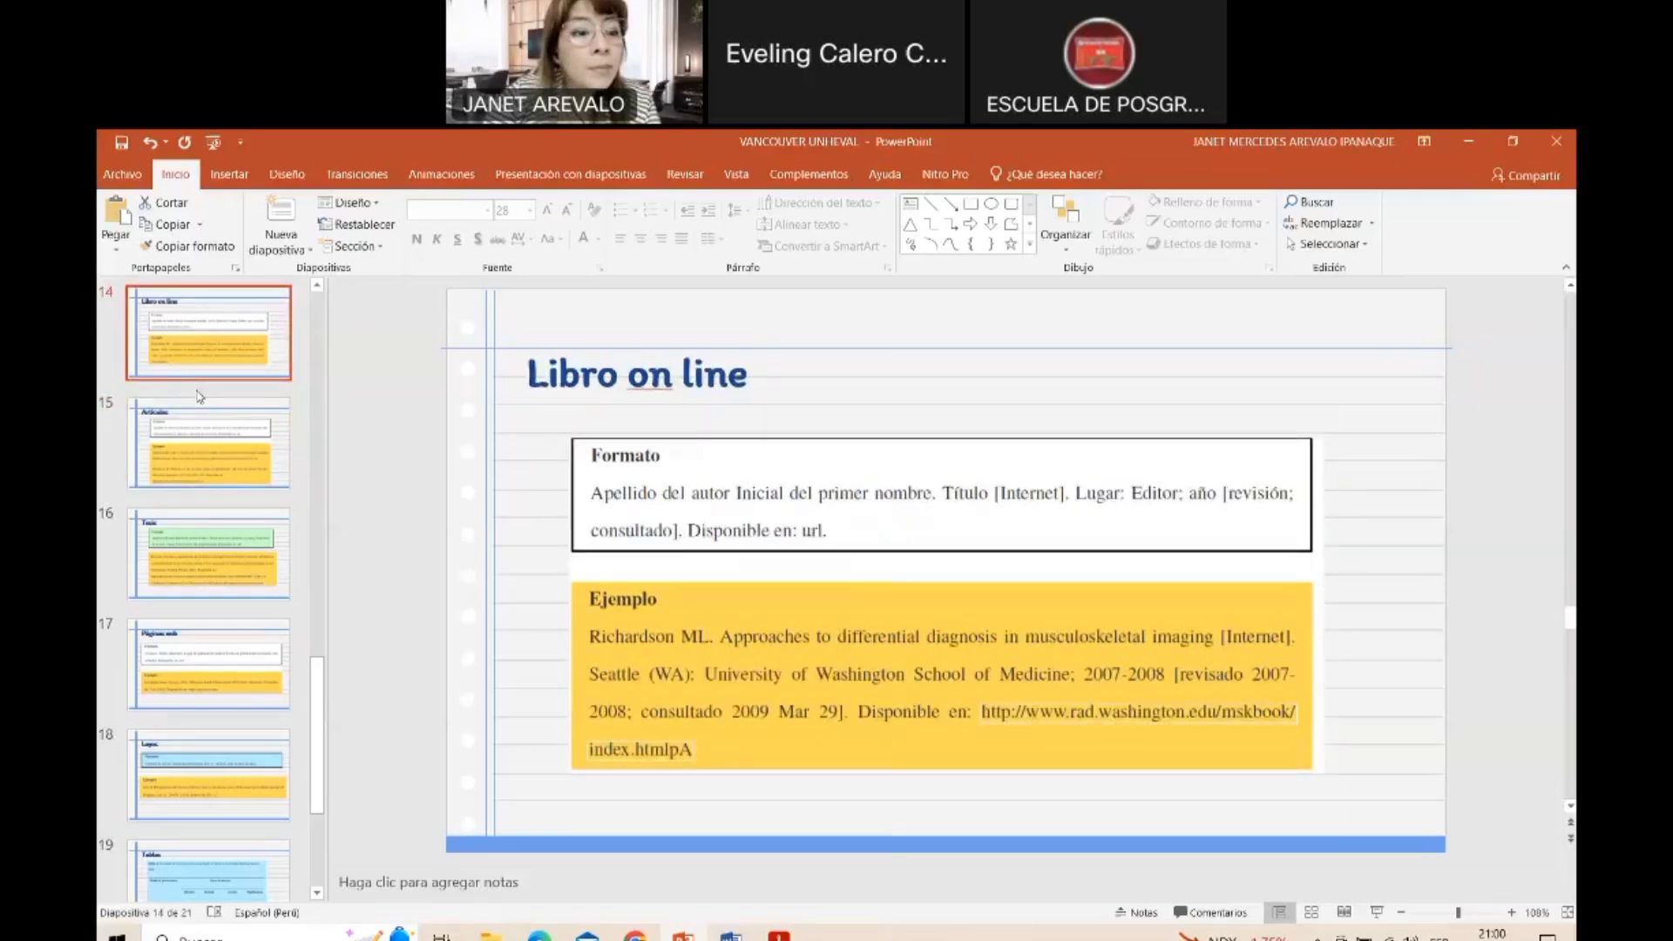
key(Up)
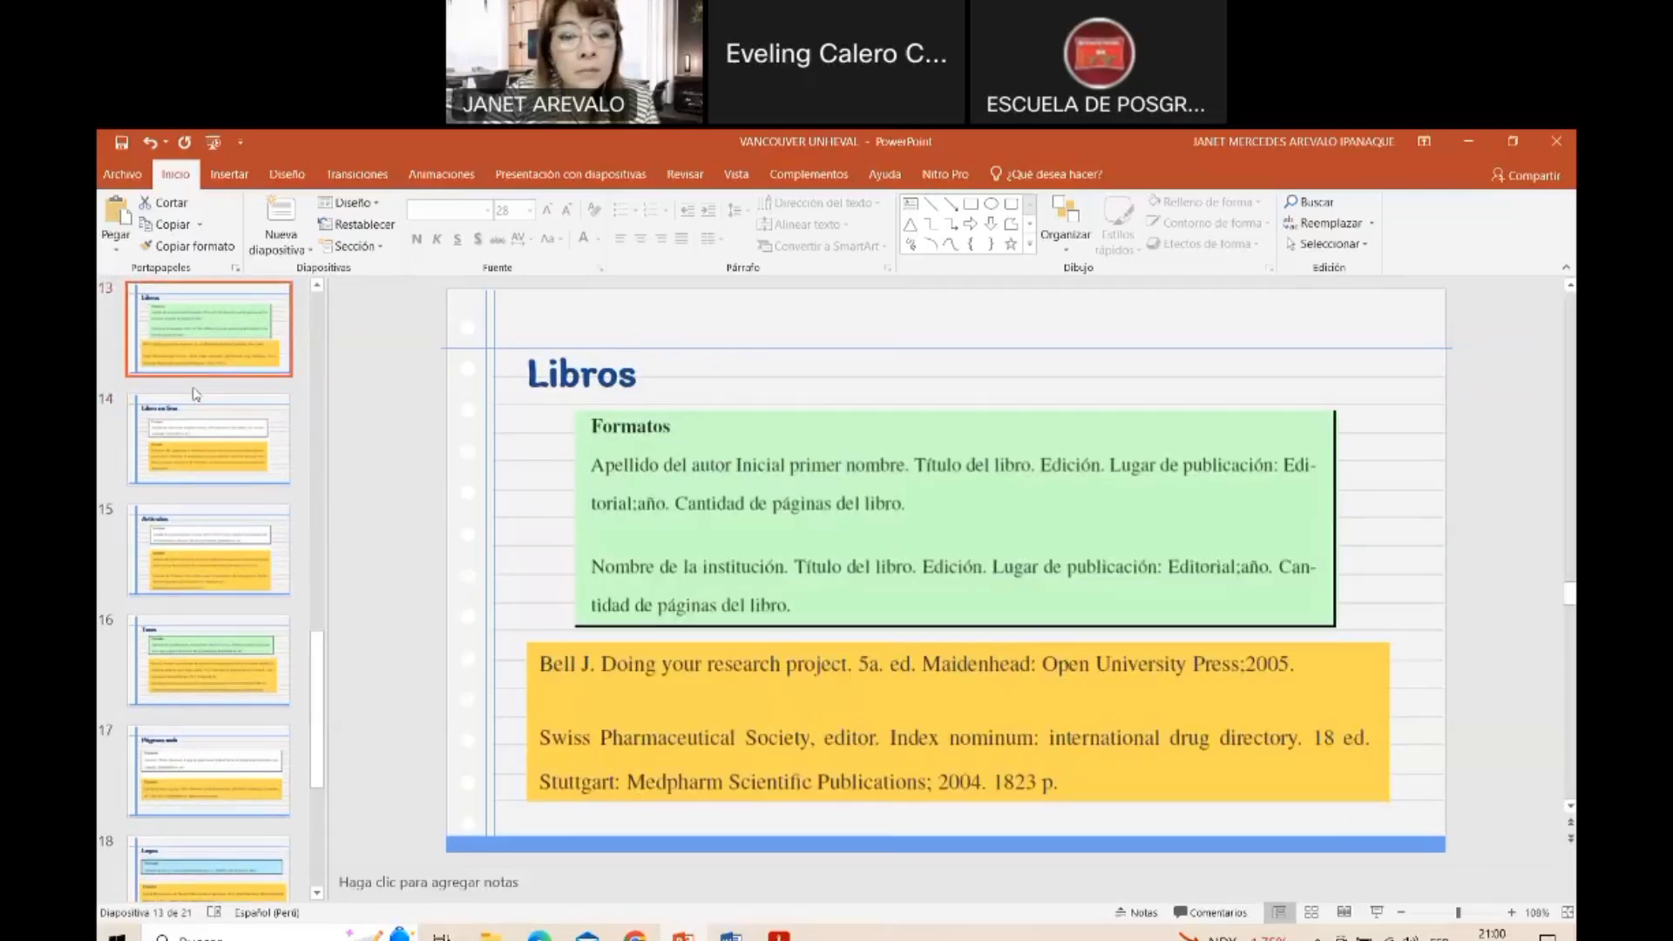
click(196, 394)
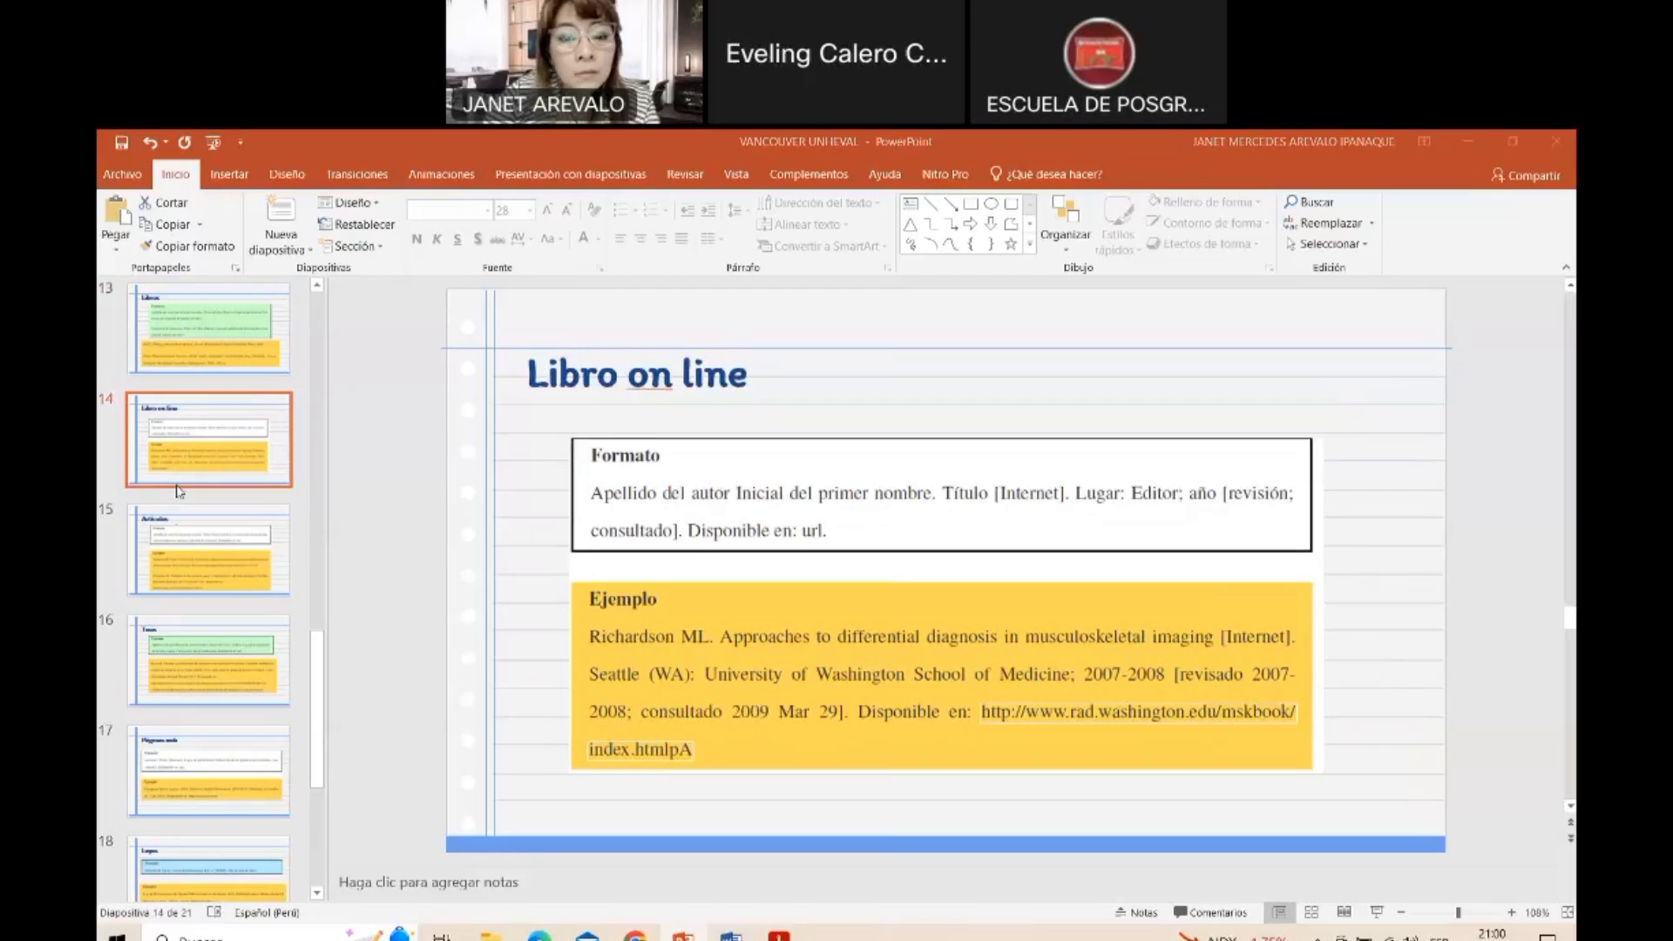
click(180, 540)
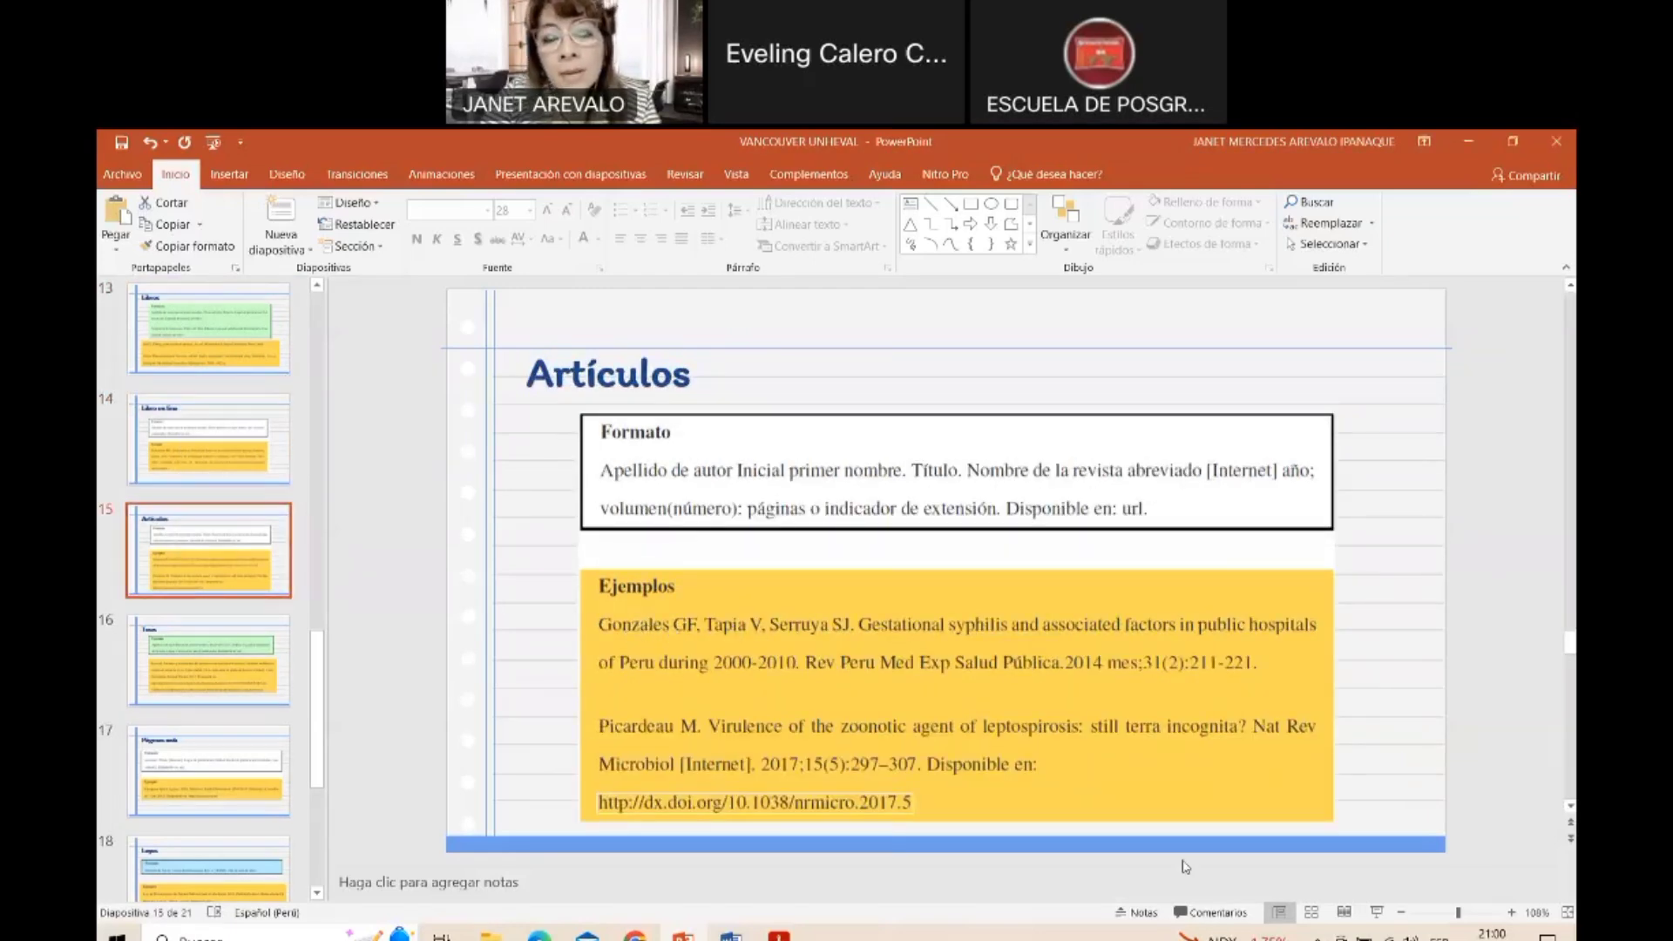
click(1376, 912)
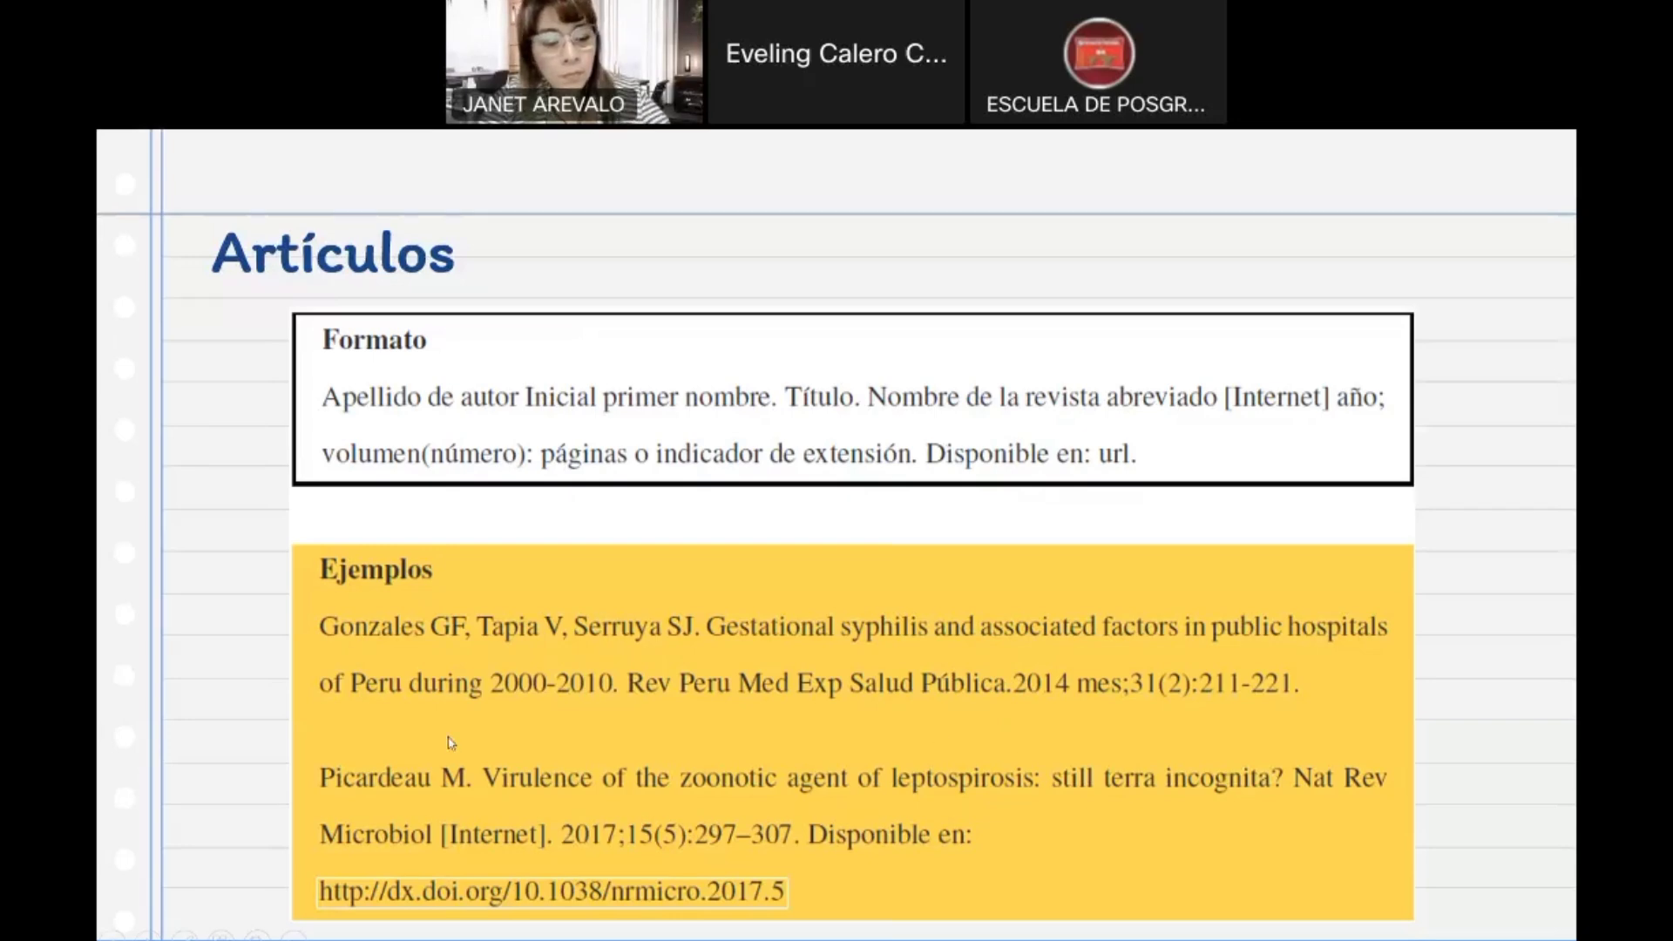
key(Escape)
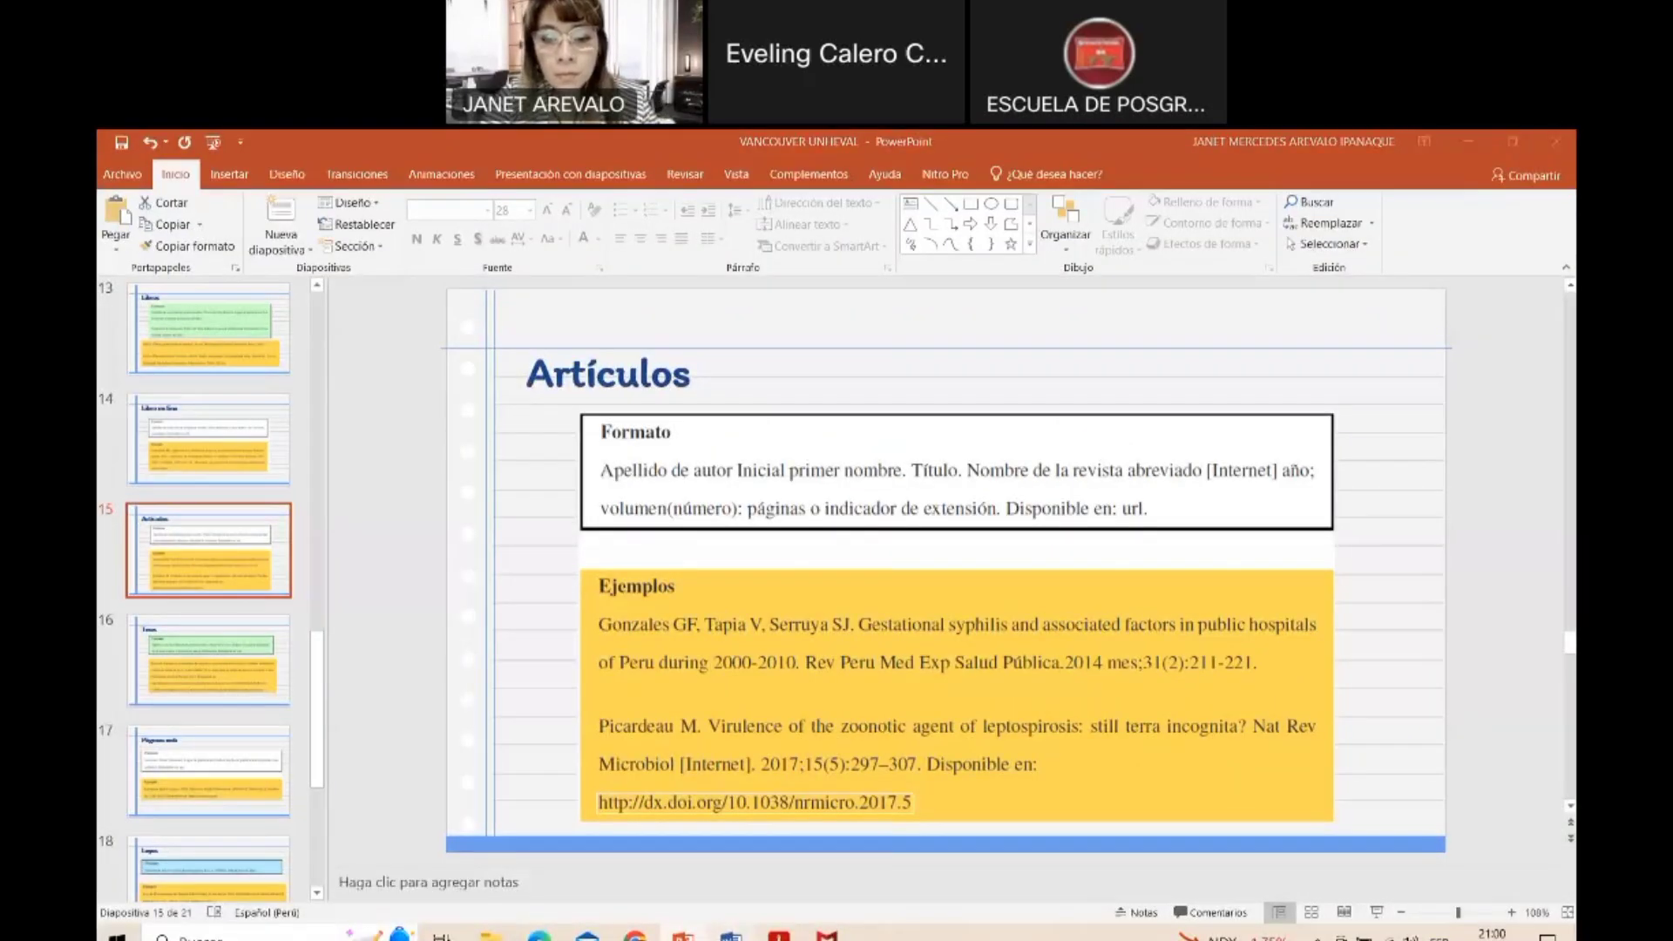
Switch back to the Word document and clear the highlight color from the entire second reference
key(alt+Tab)
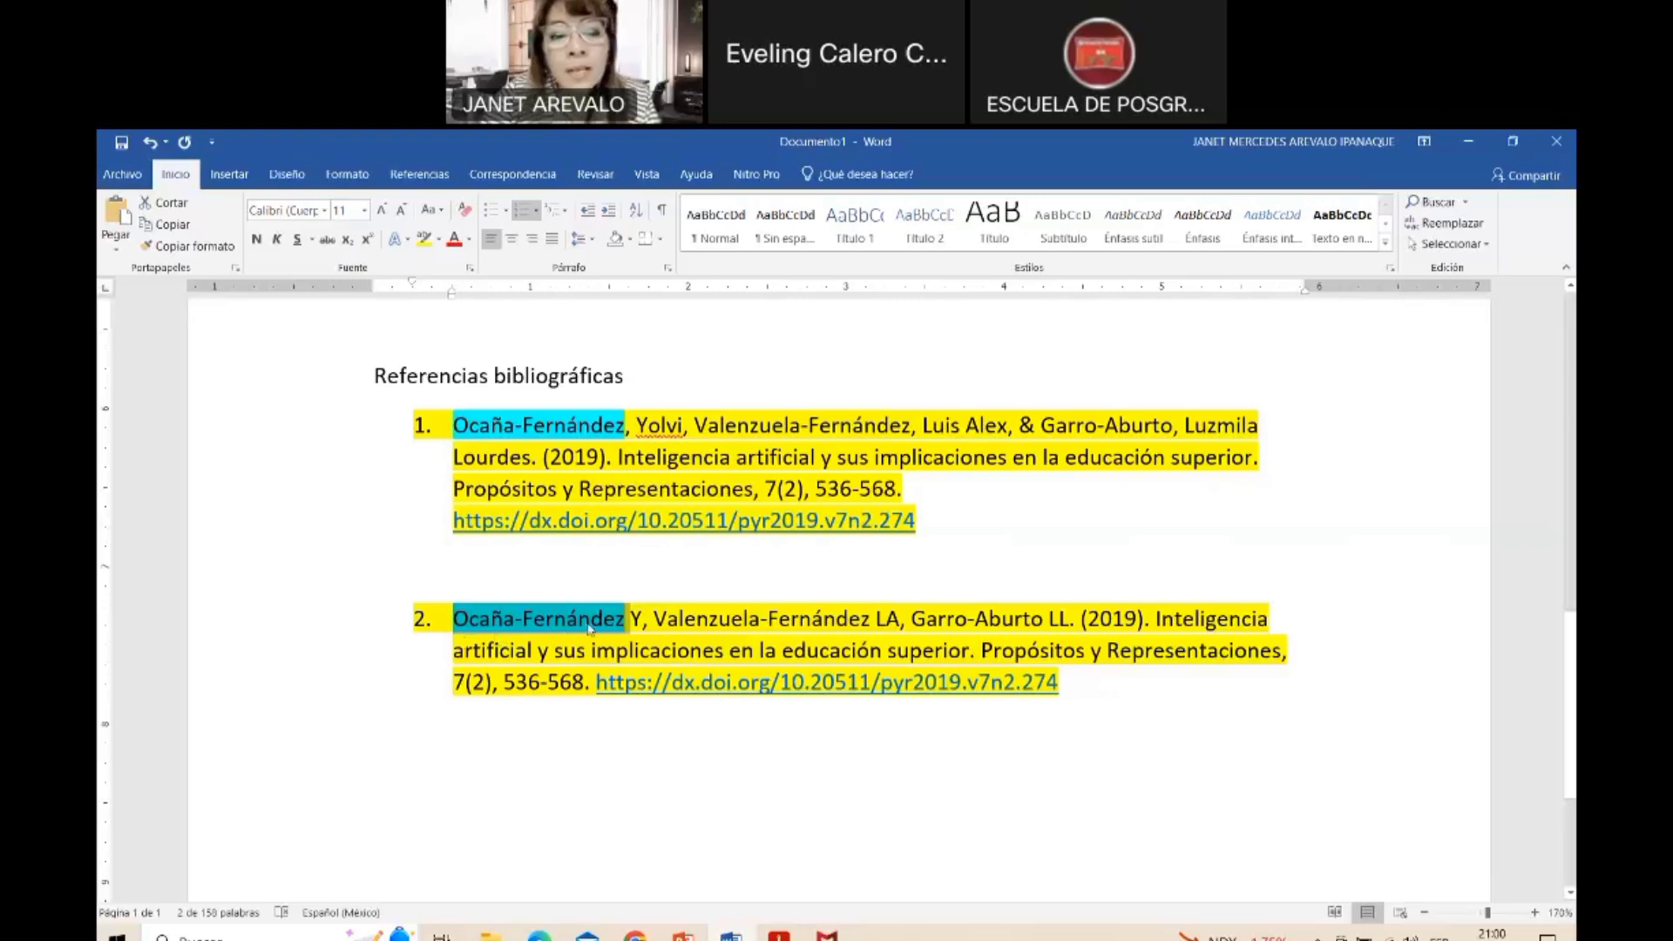
drag(621, 626, 381, 741)
click(389, 713)
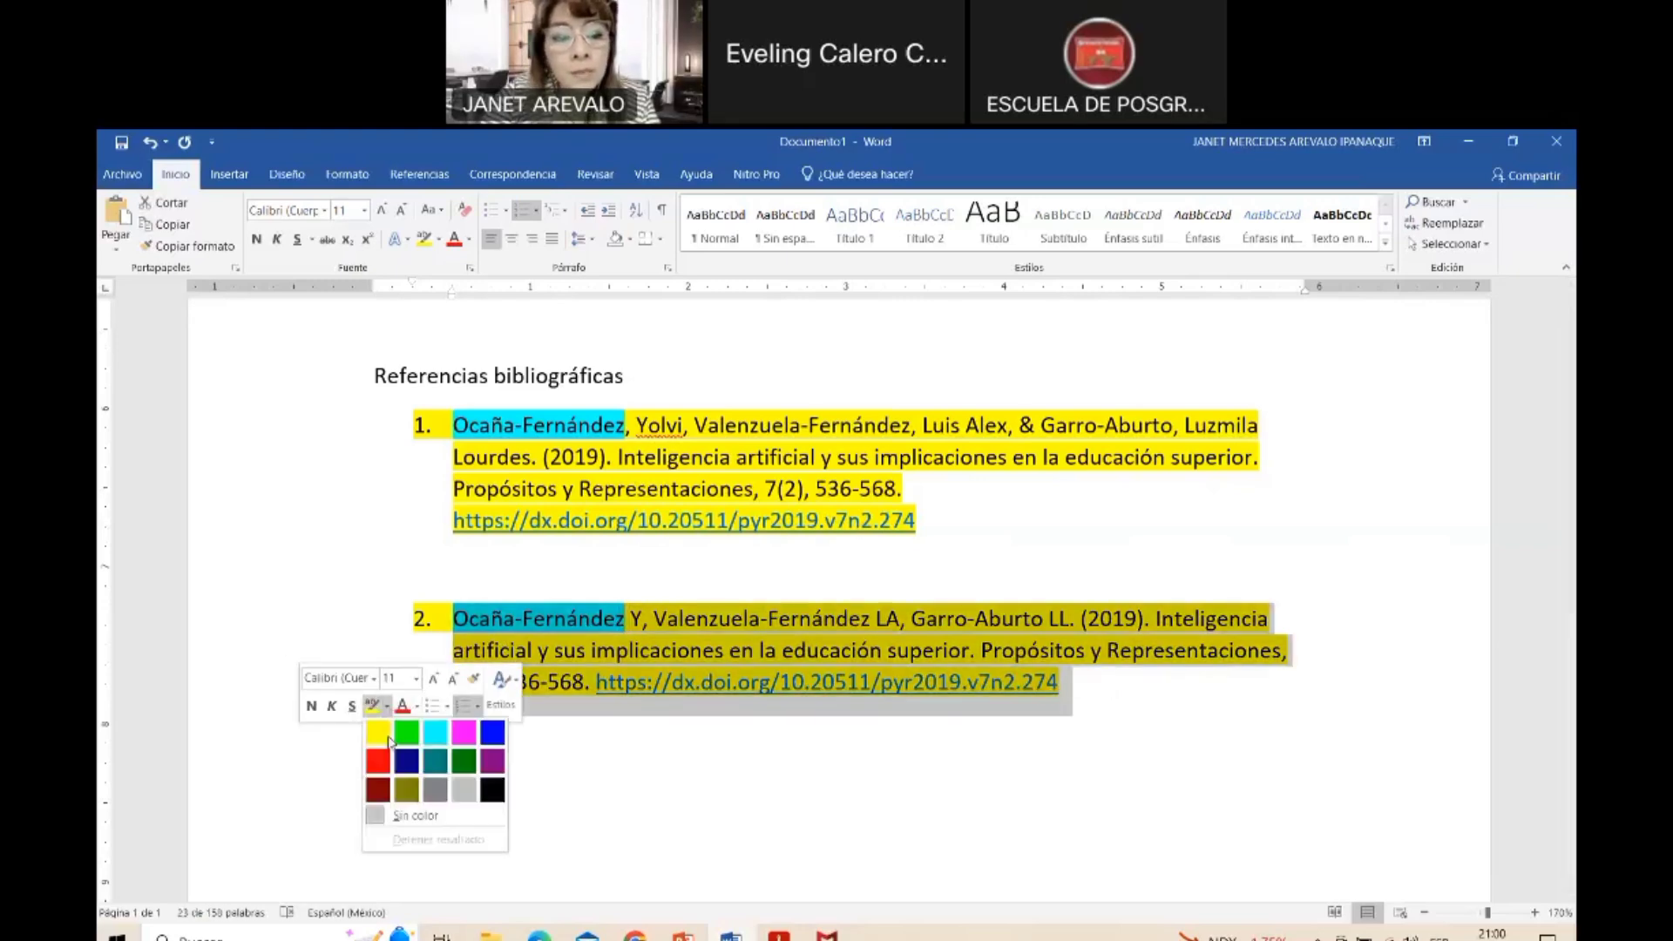
click(409, 813)
click(843, 778)
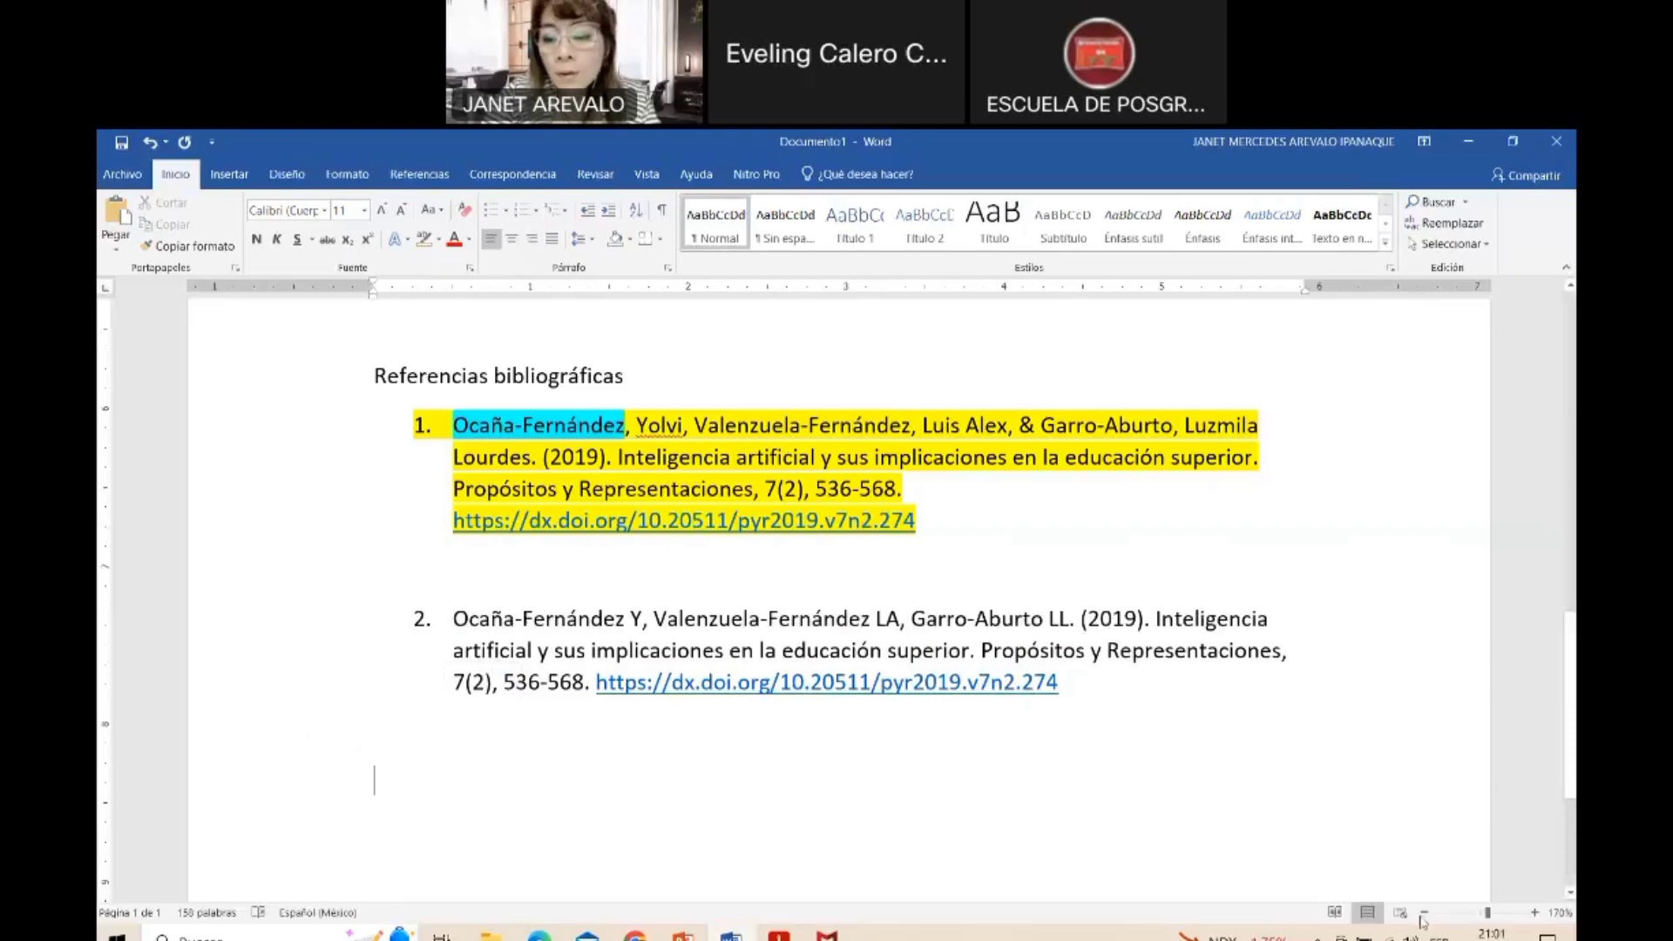
click(1534, 912)
click(1534, 912)
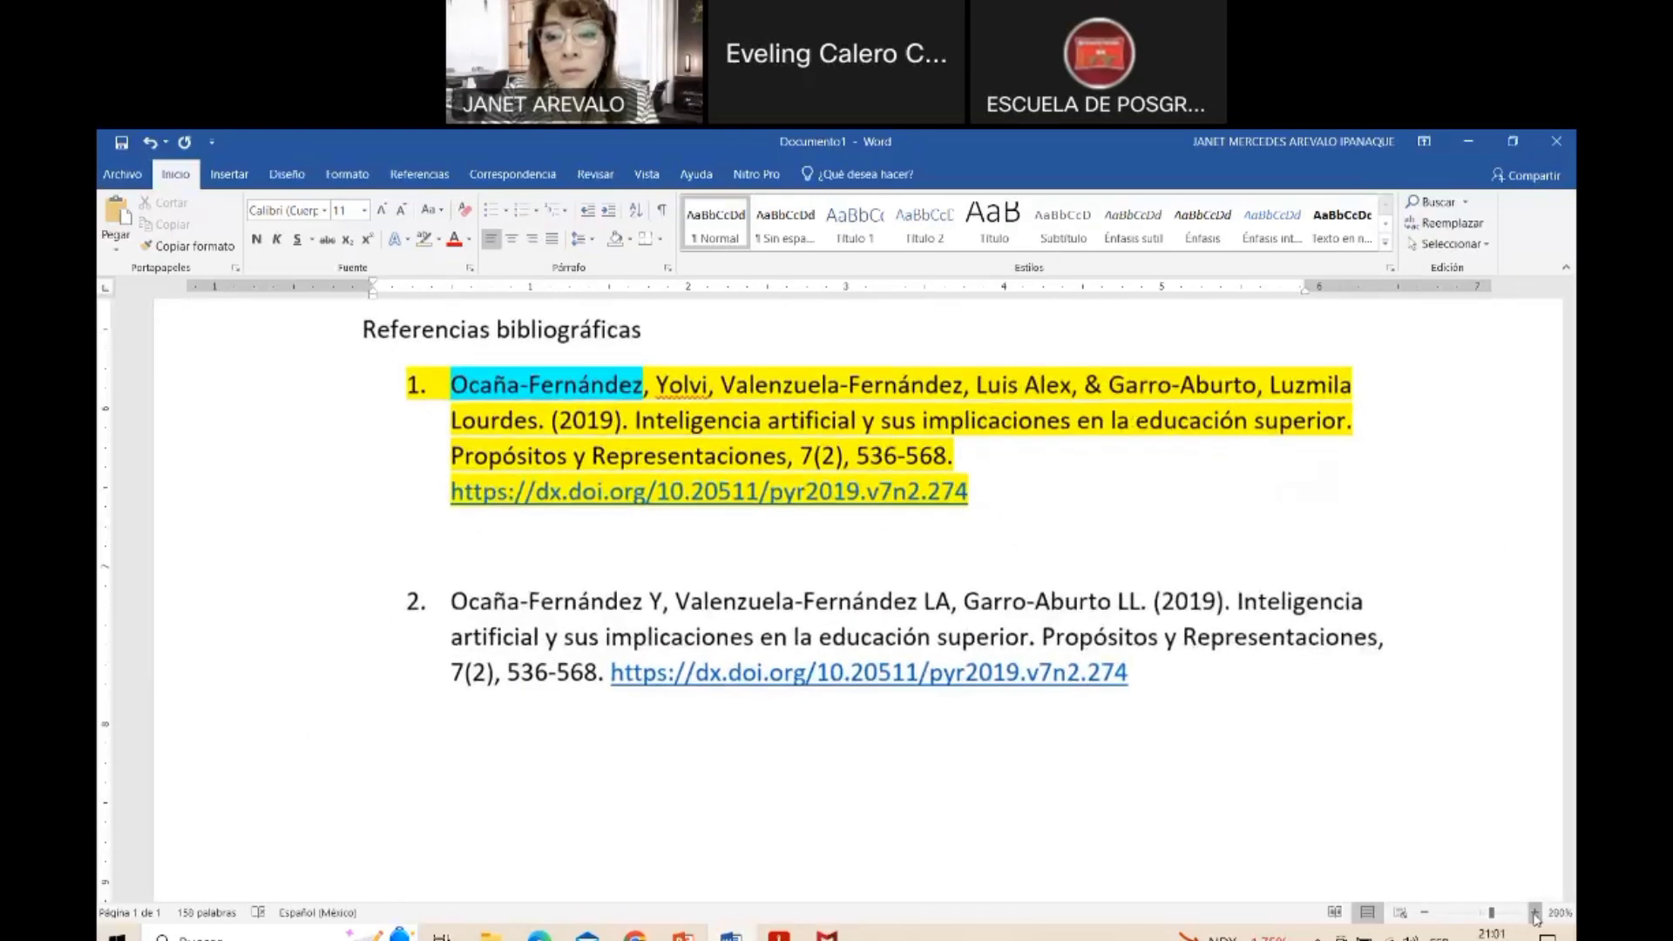
click(1534, 912)
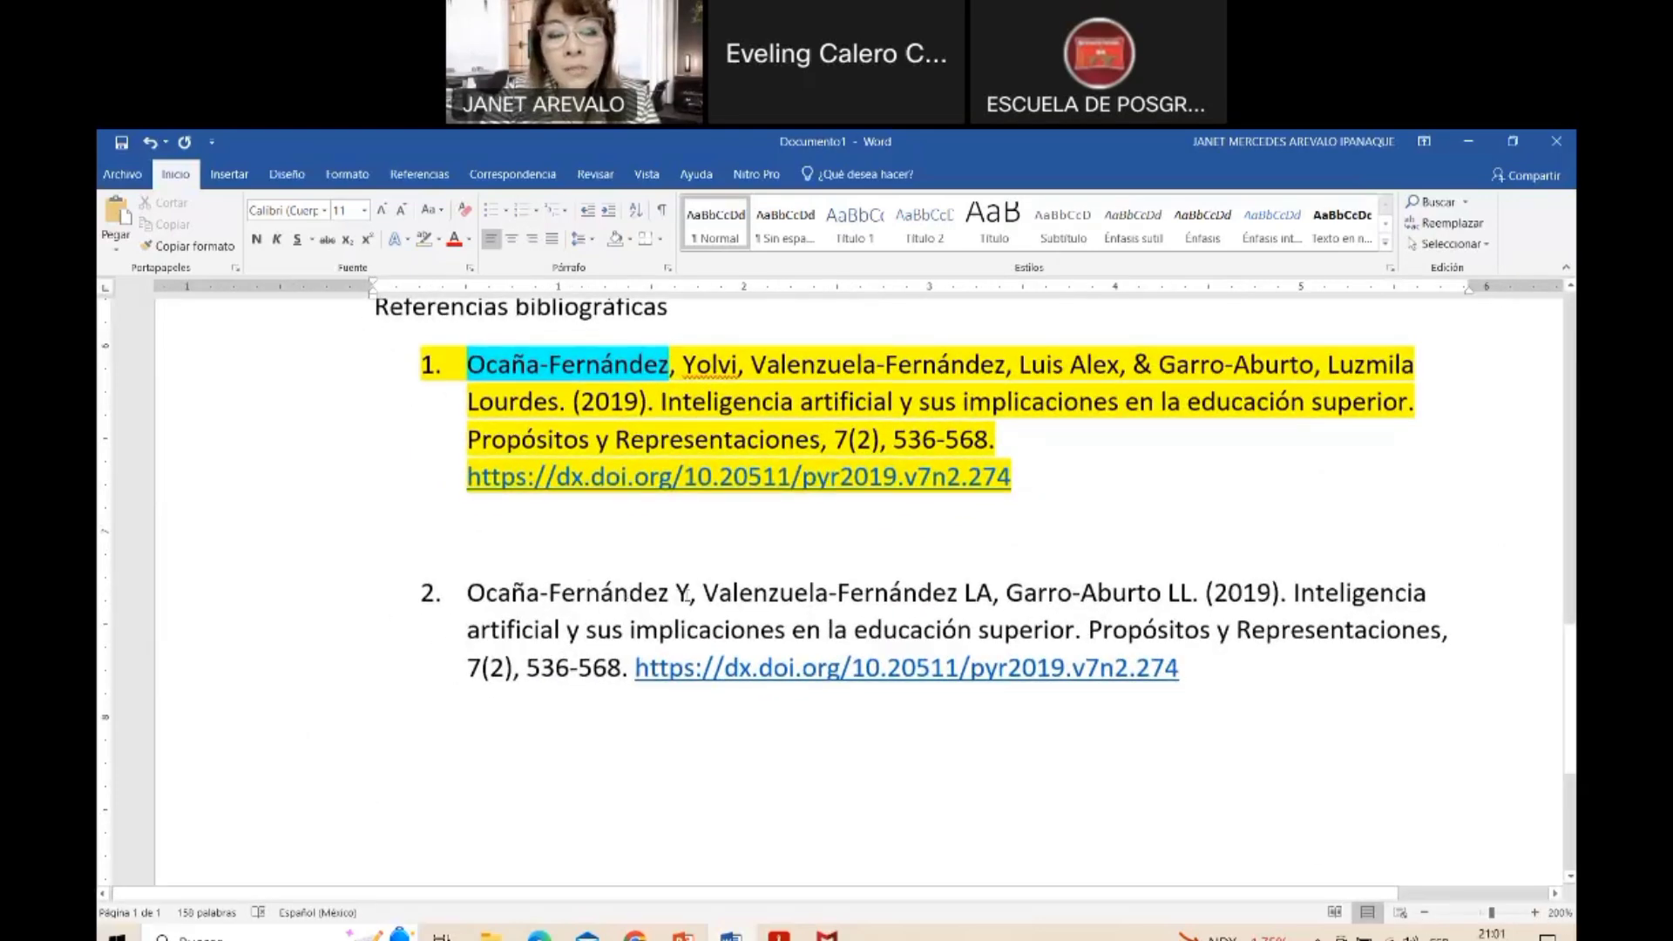
Move the year text "(2019)." out of the second reference to a blank line below it
click(690, 592)
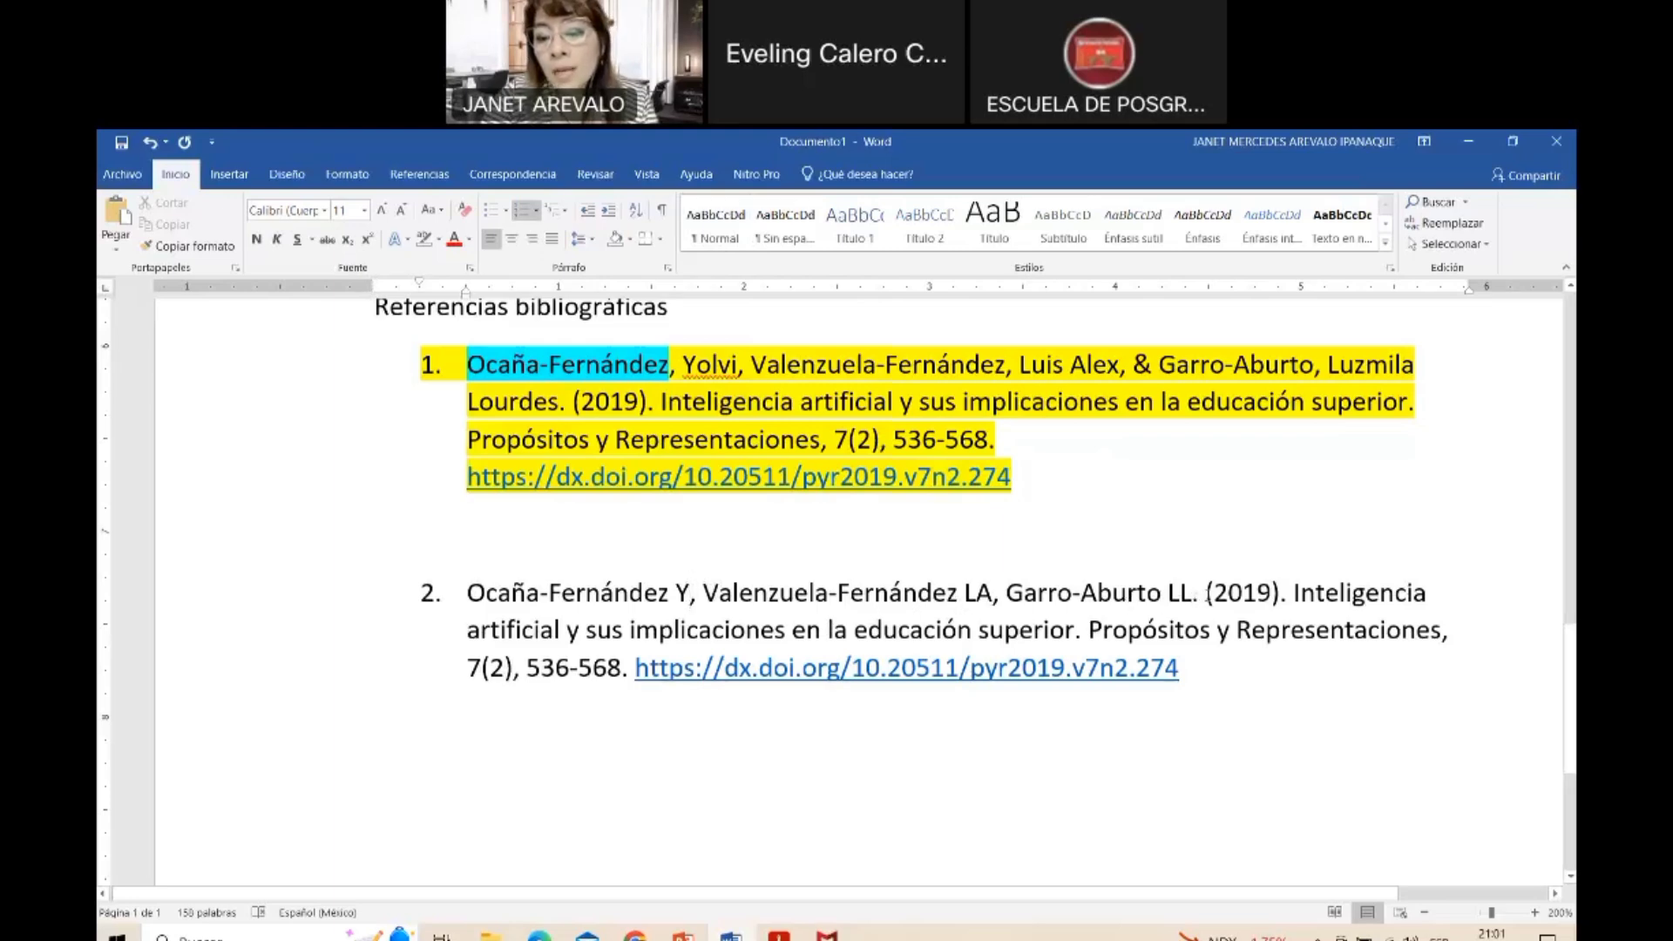
drag(1205, 593, 1288, 593)
key(ctrl+c)
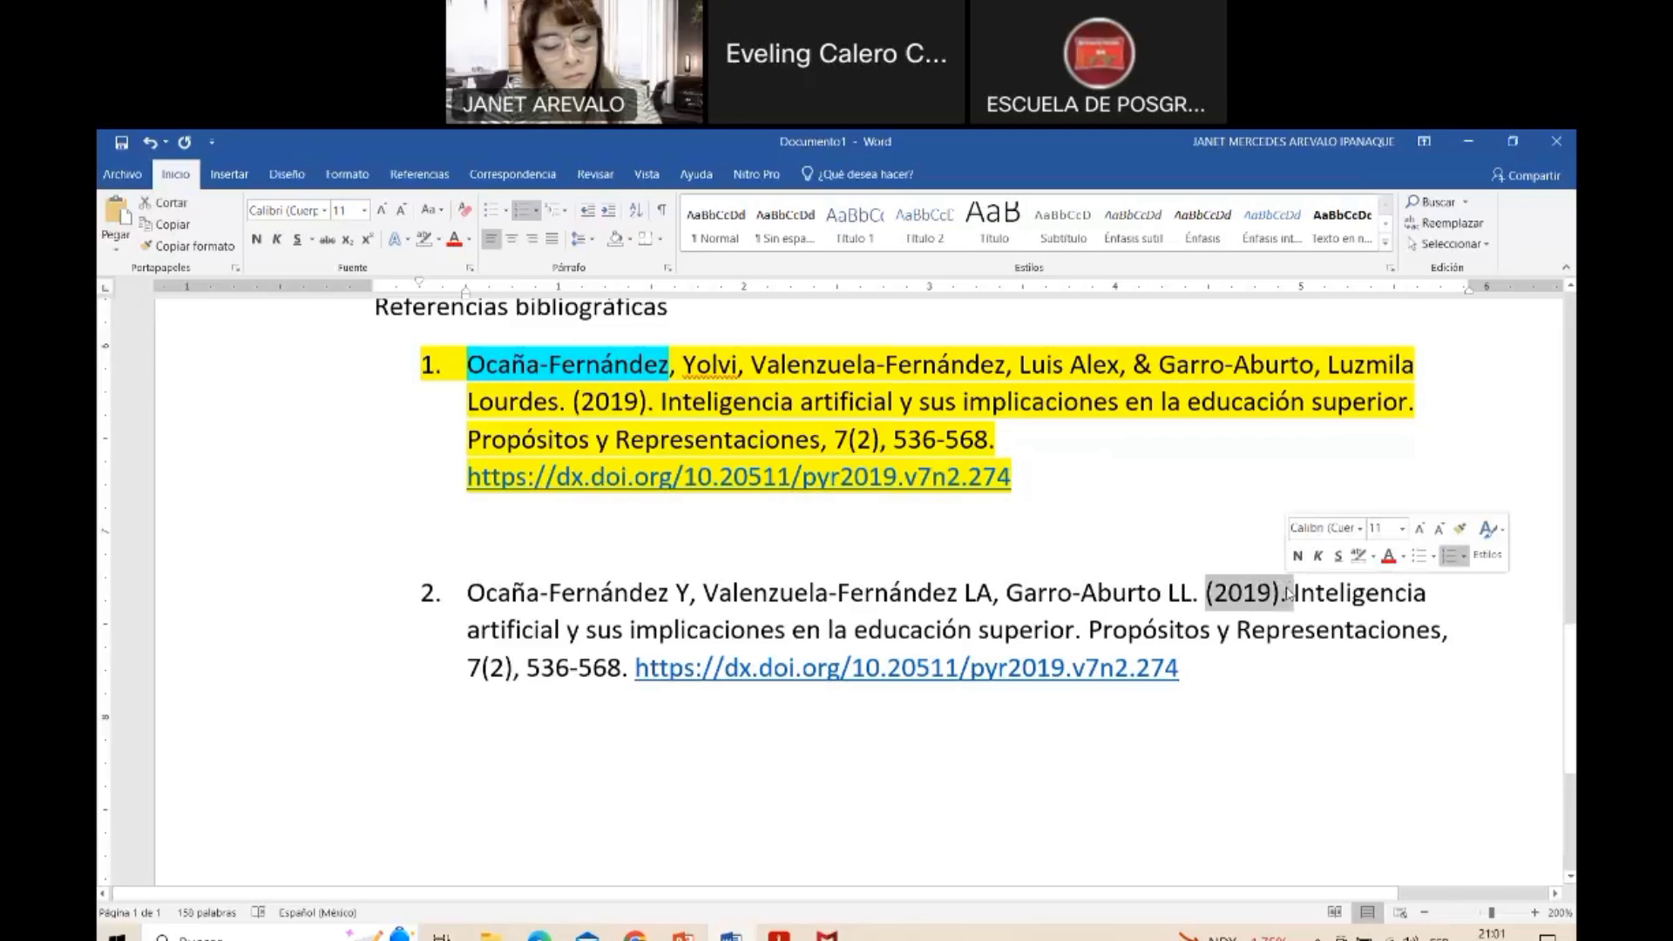
key(Delete)
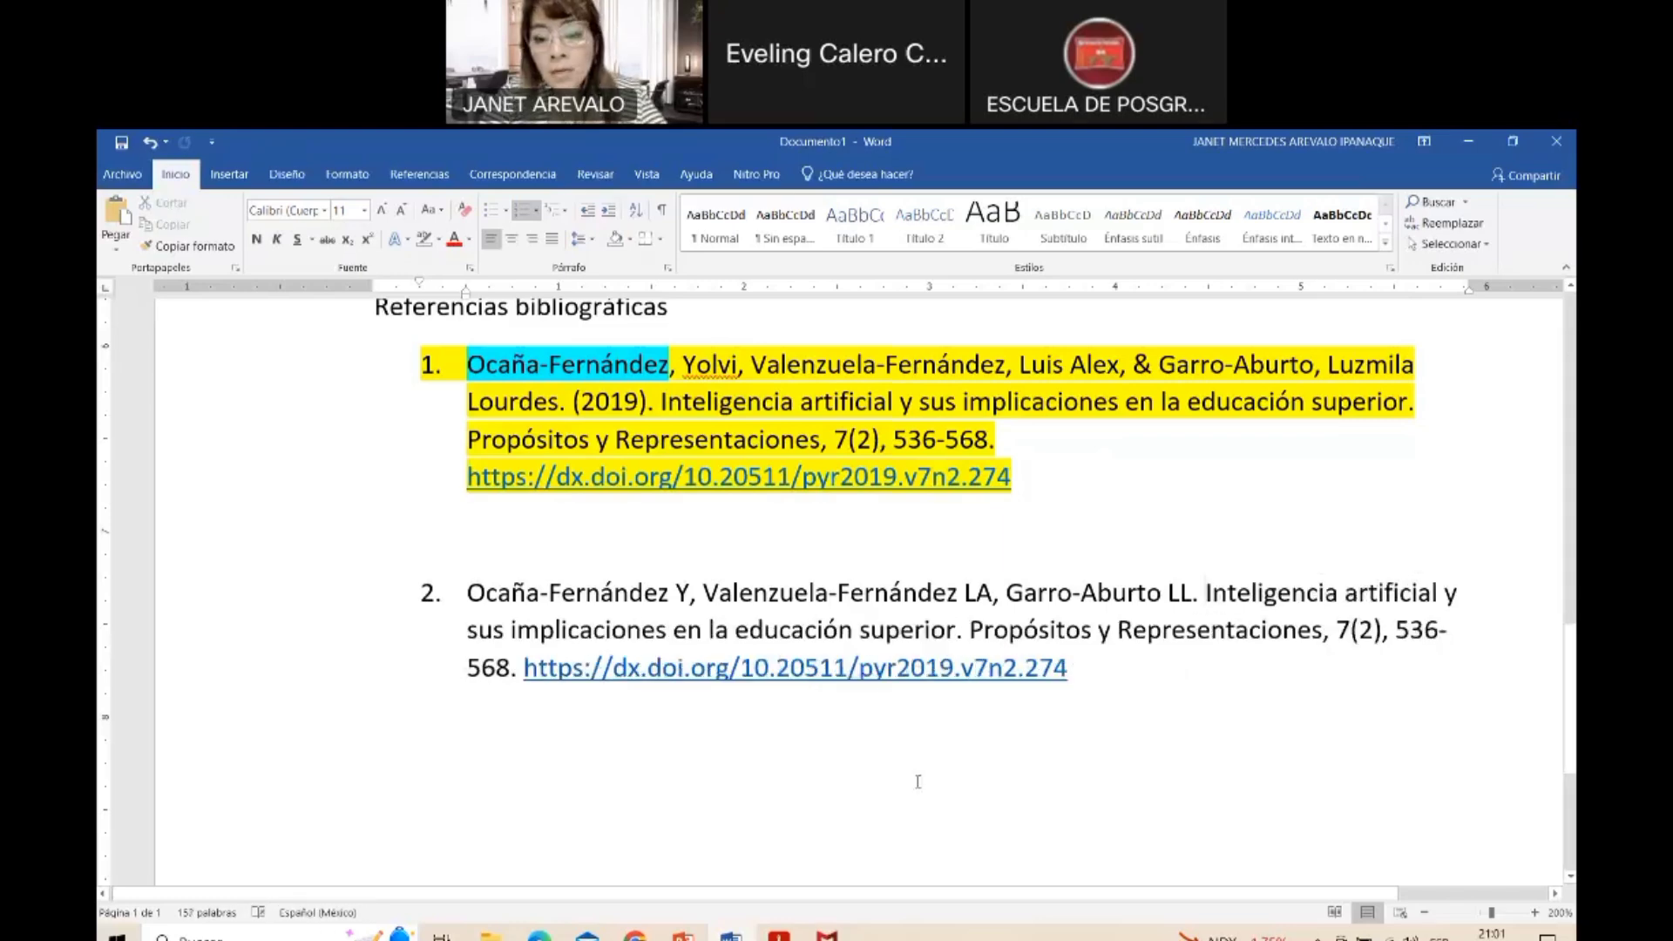
click(791, 778)
key(ctrl+v)
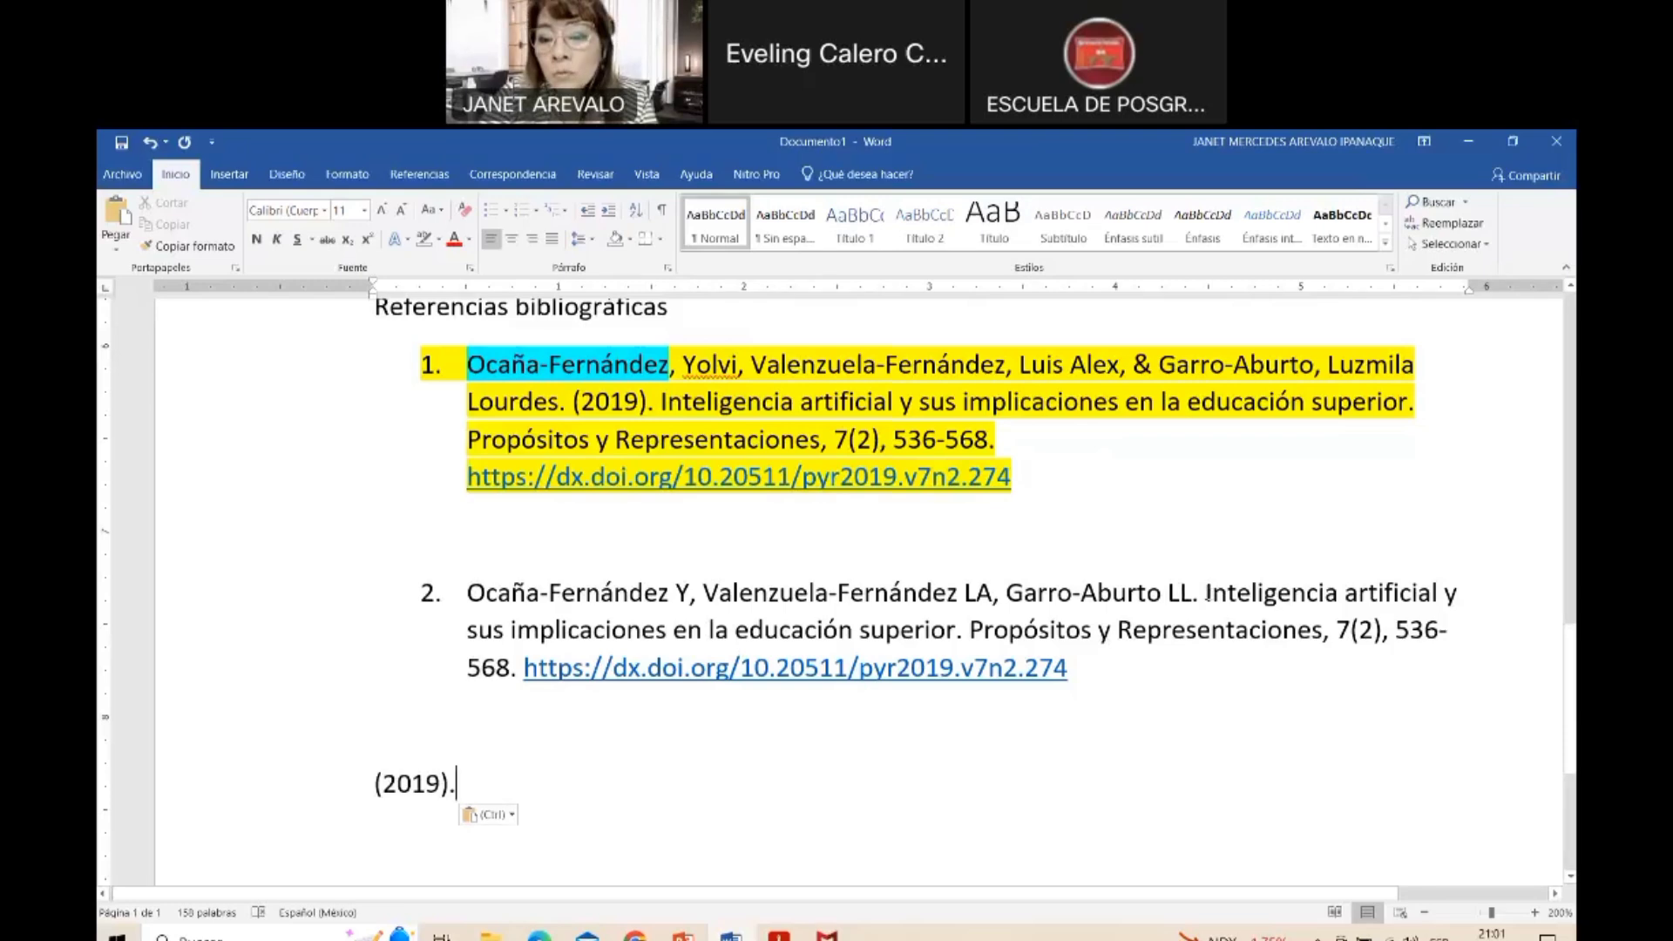
drag(1206, 595, 1361, 594)
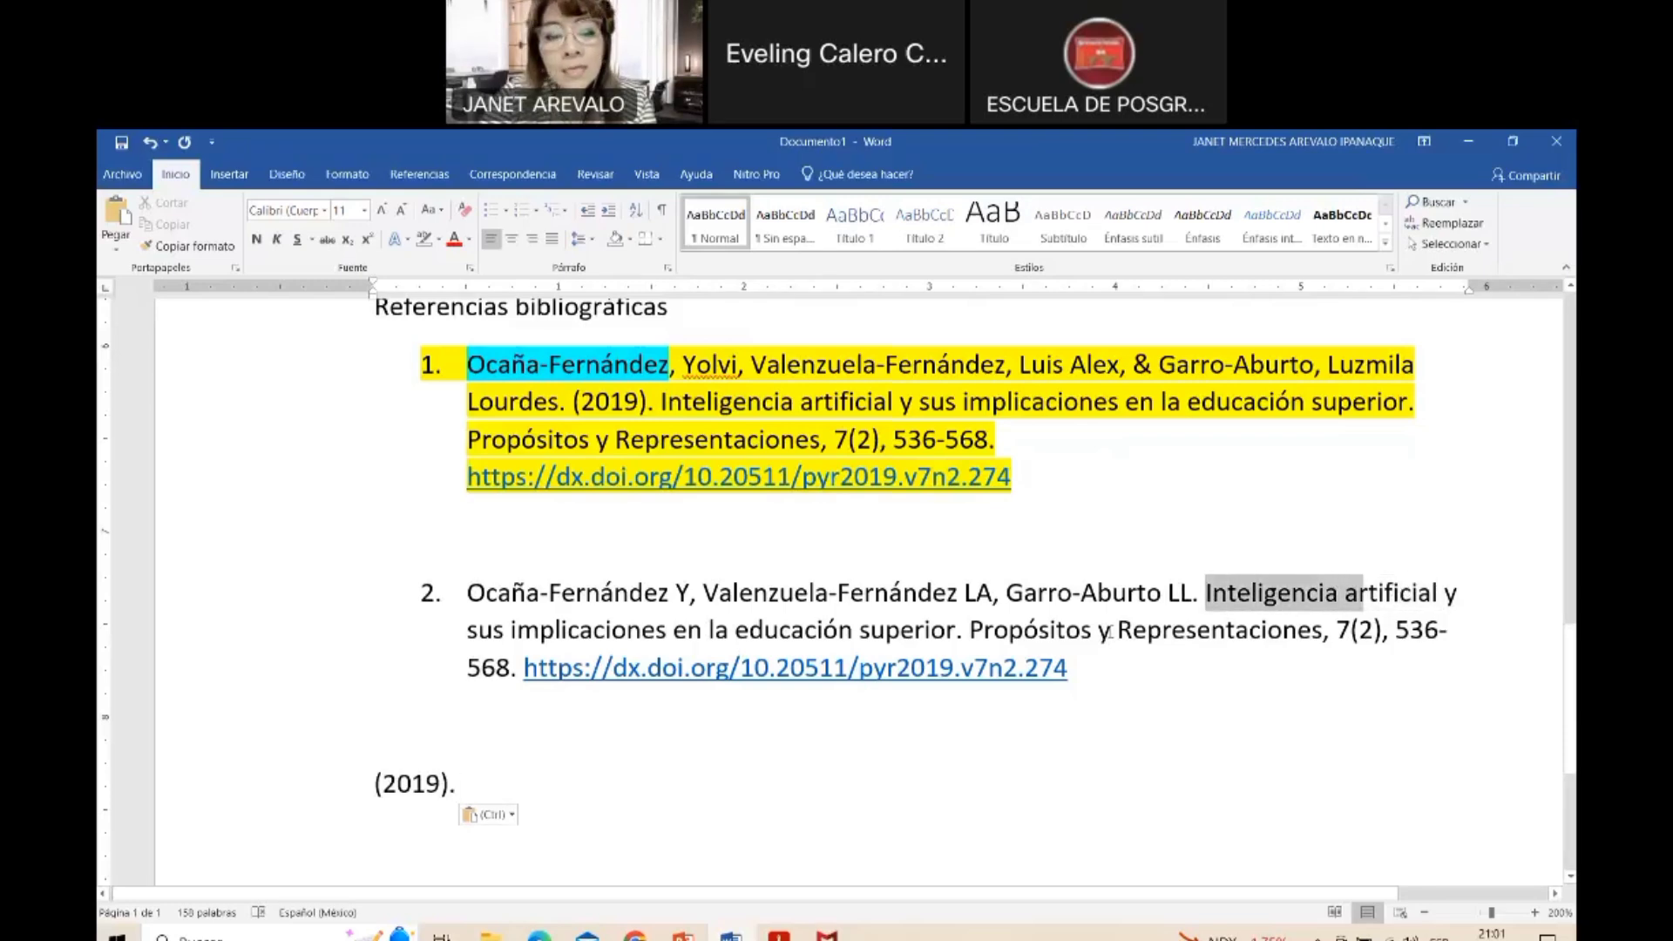
drag(1109, 633, 973, 629)
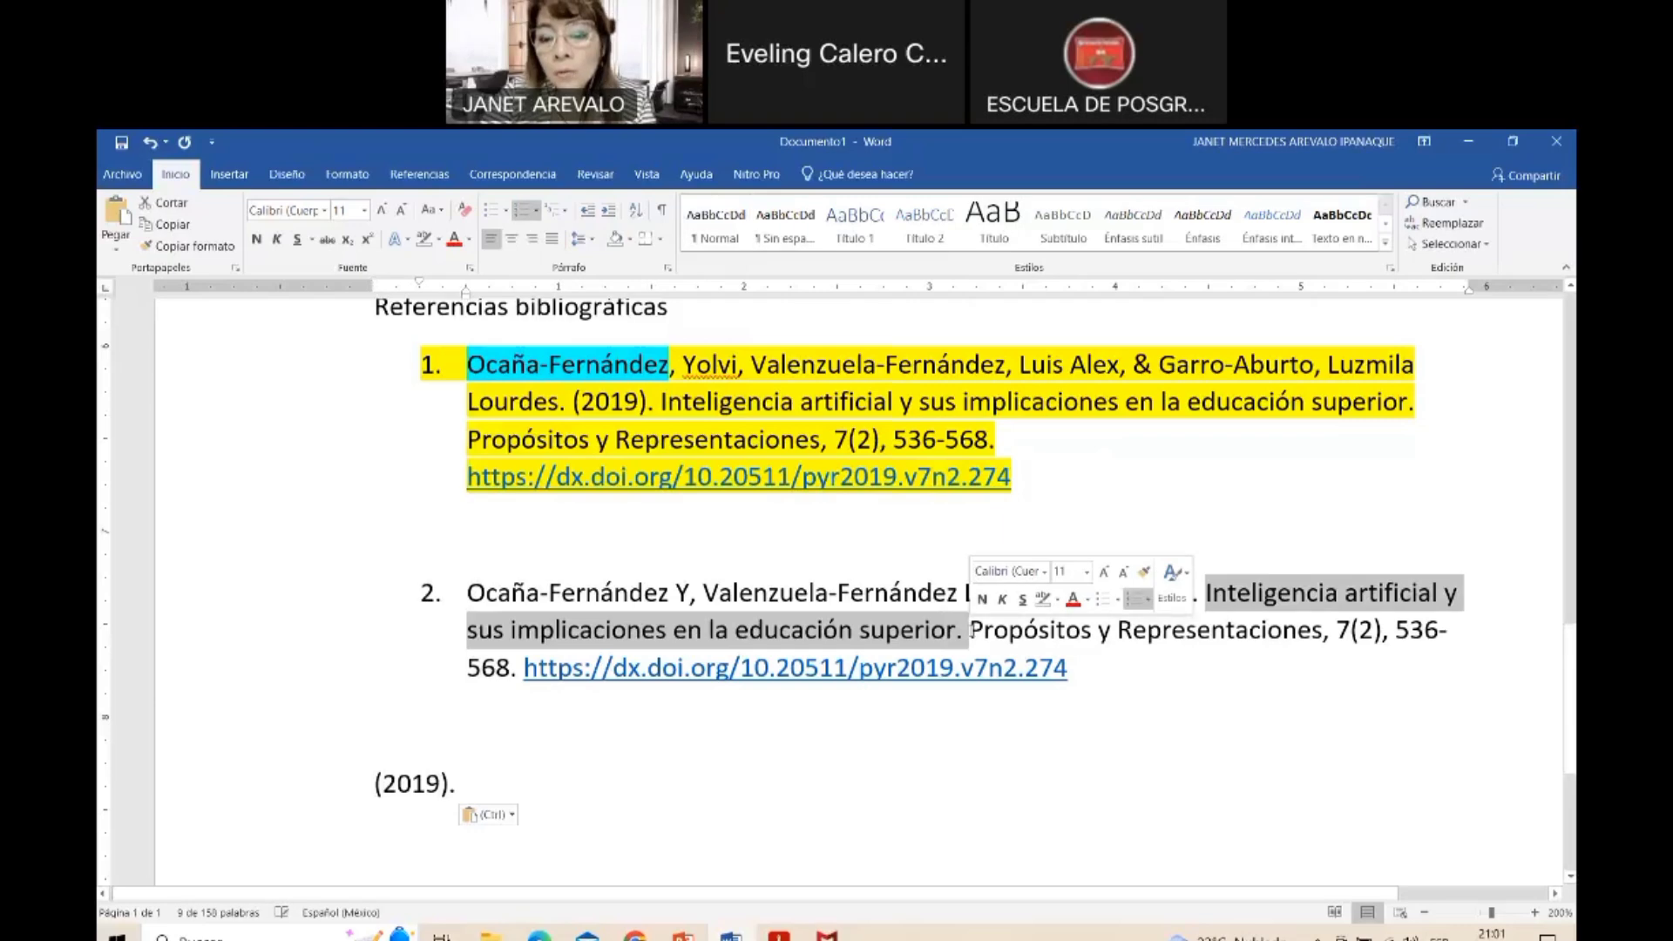
click(970, 629)
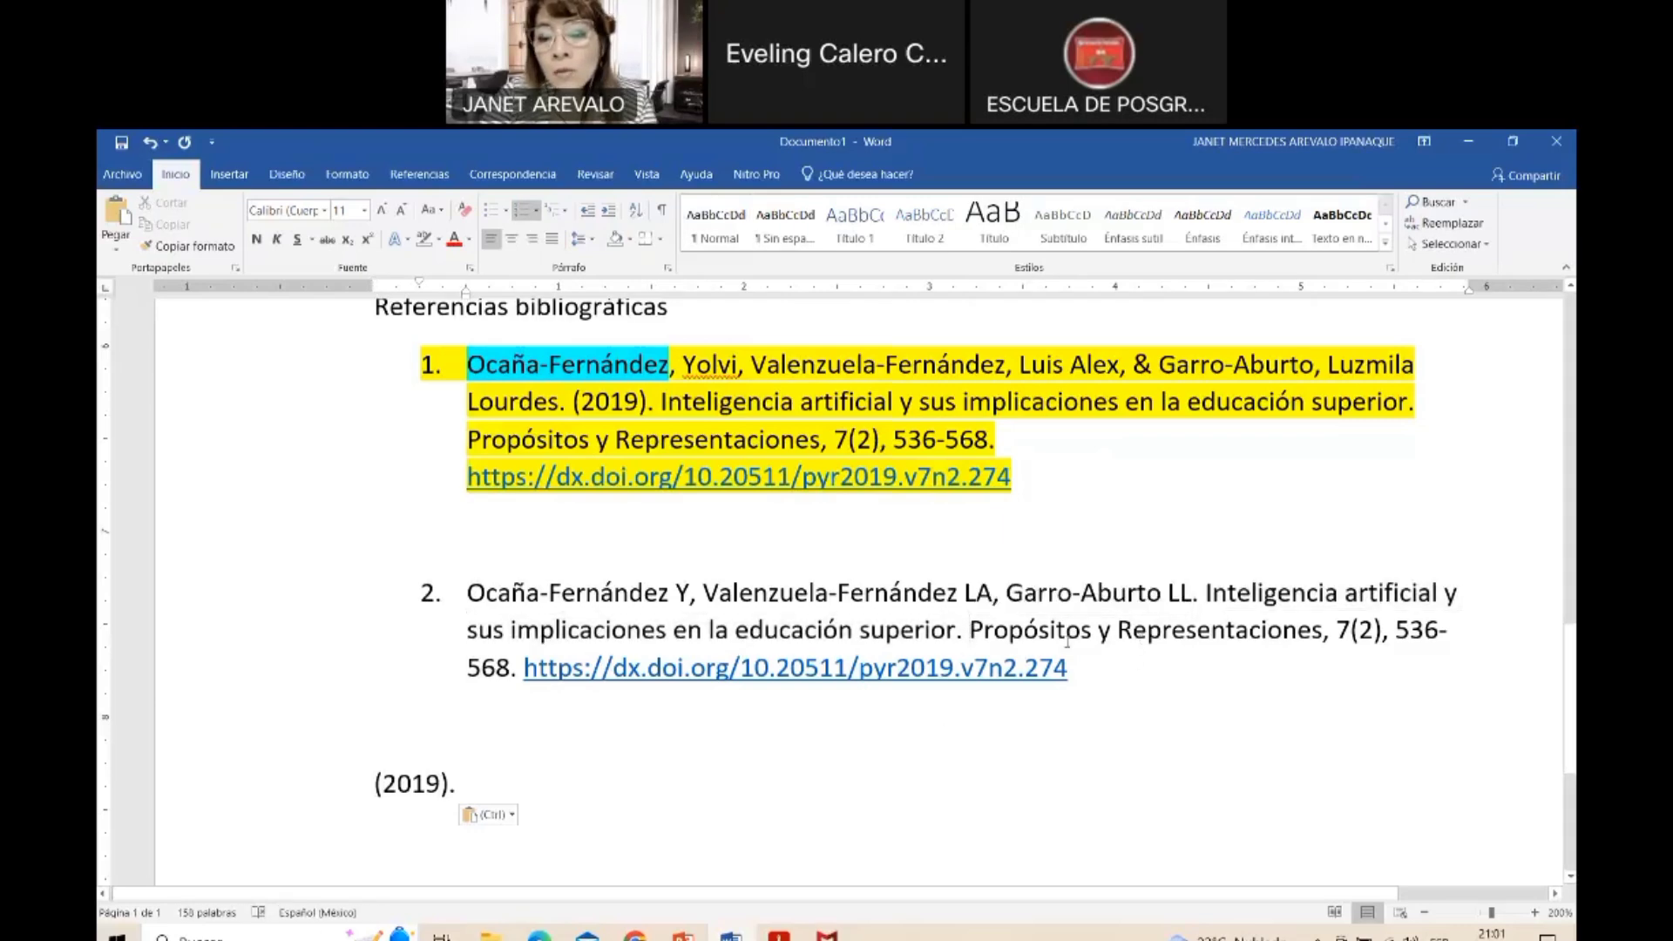
Select the journal name in the second reference and copy the abbreviation "Propós. represent." from the article's SciELO page in Chrome
drag(1021, 635, 1237, 634)
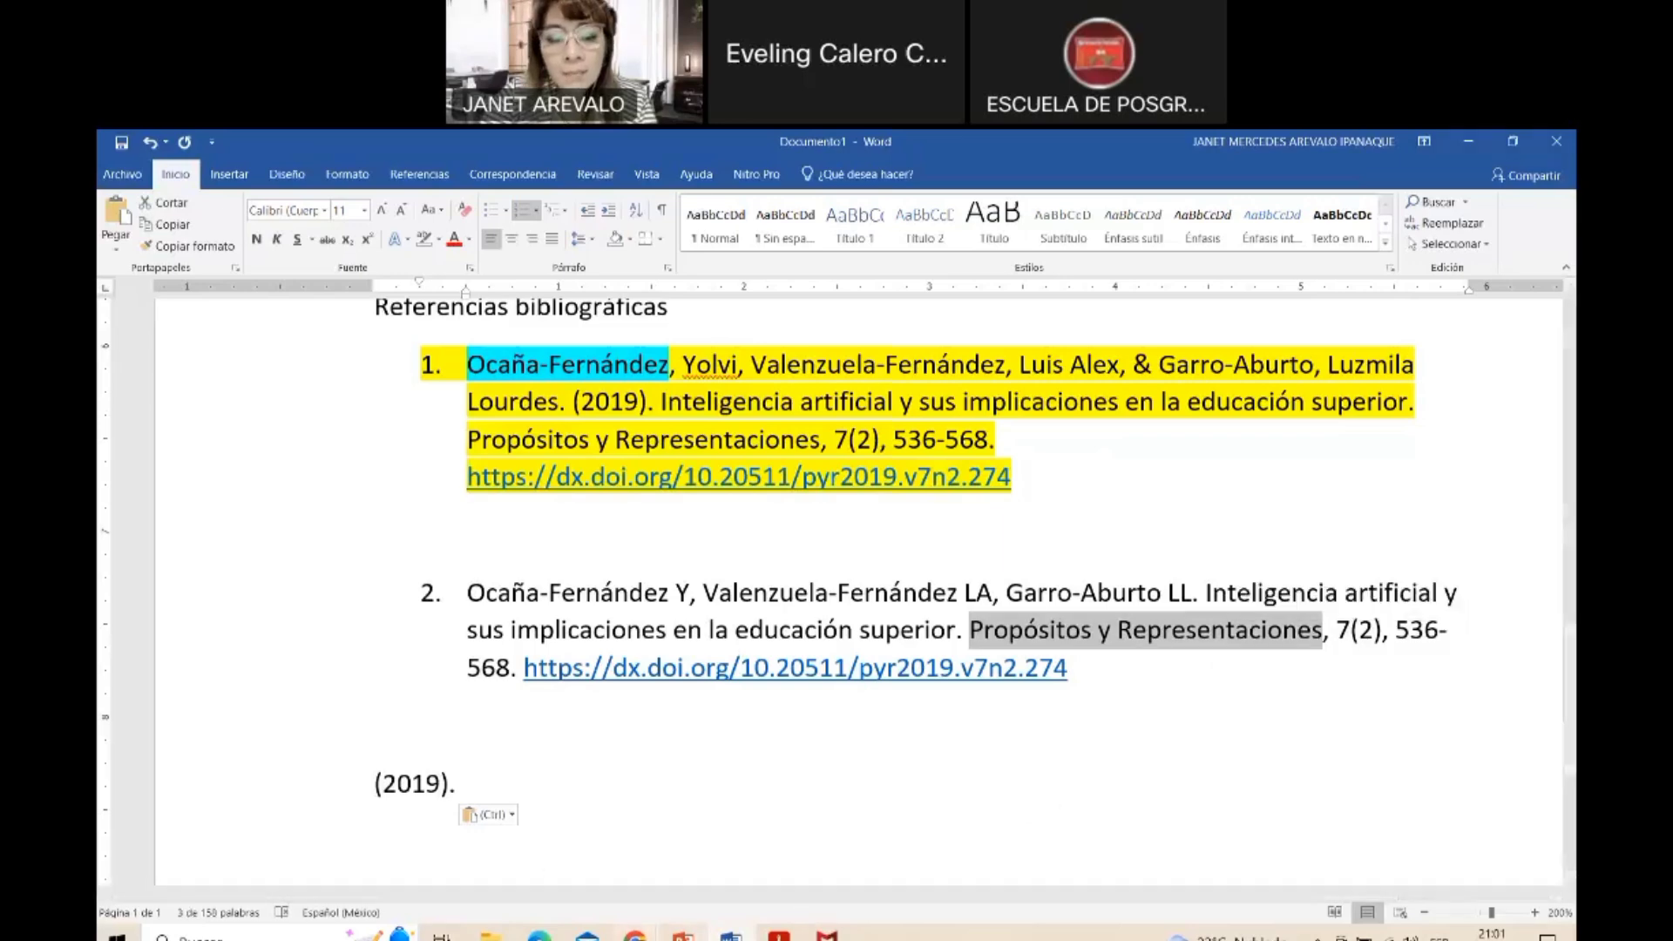
click(635, 937)
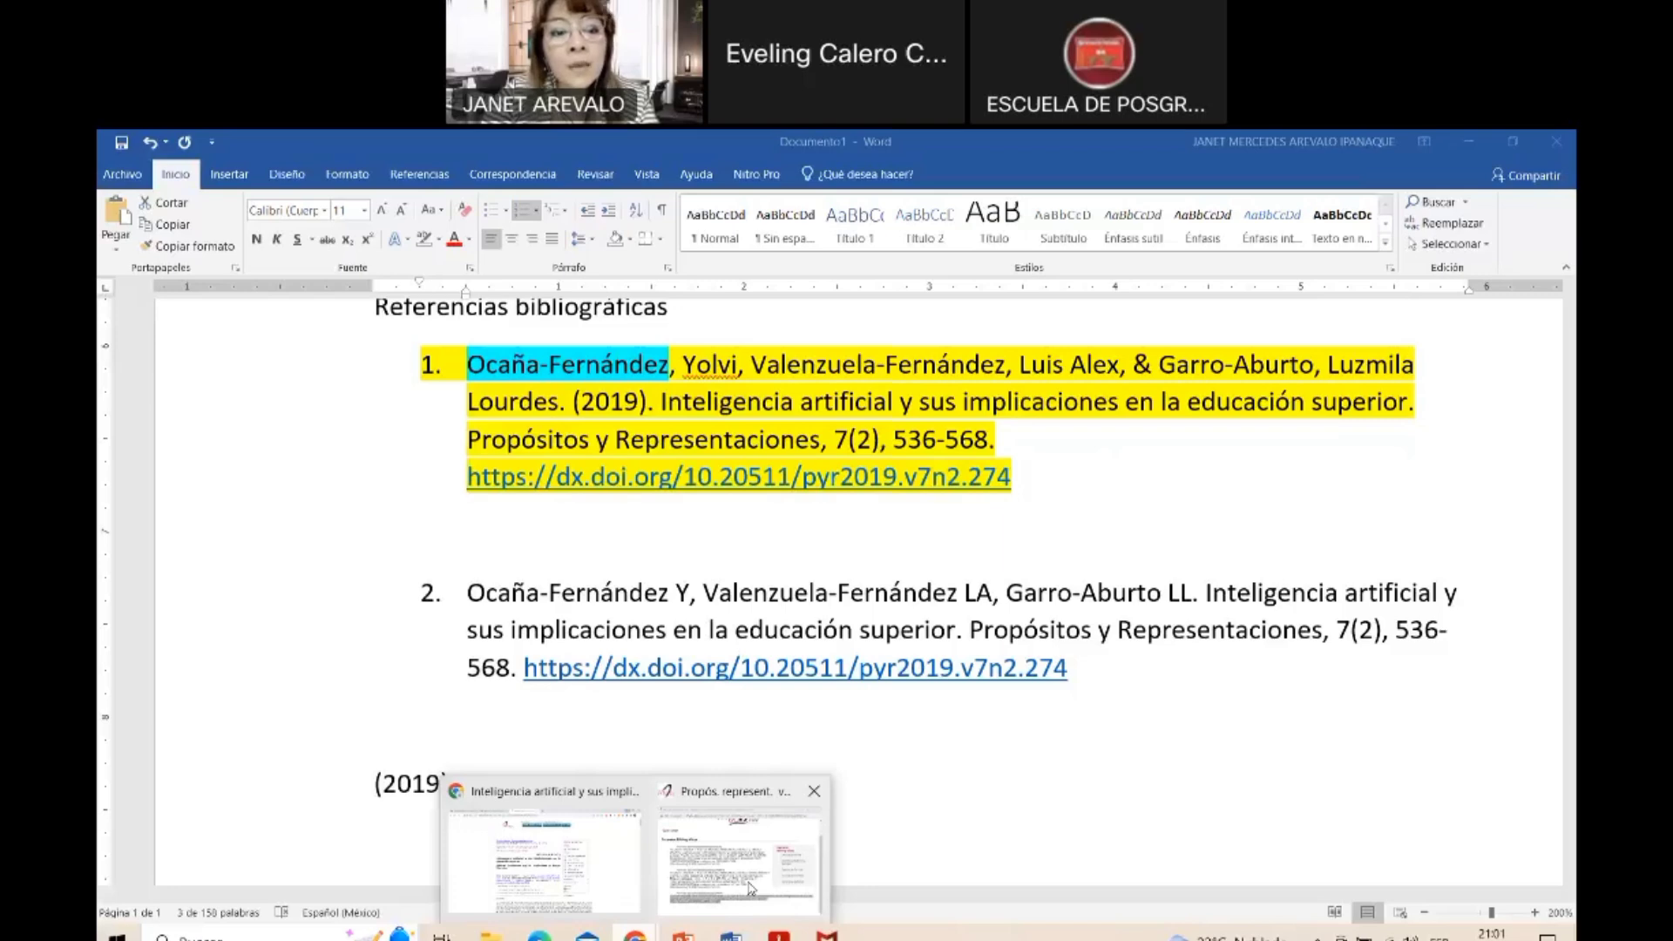
click(749, 888)
drag(462, 421, 575, 423)
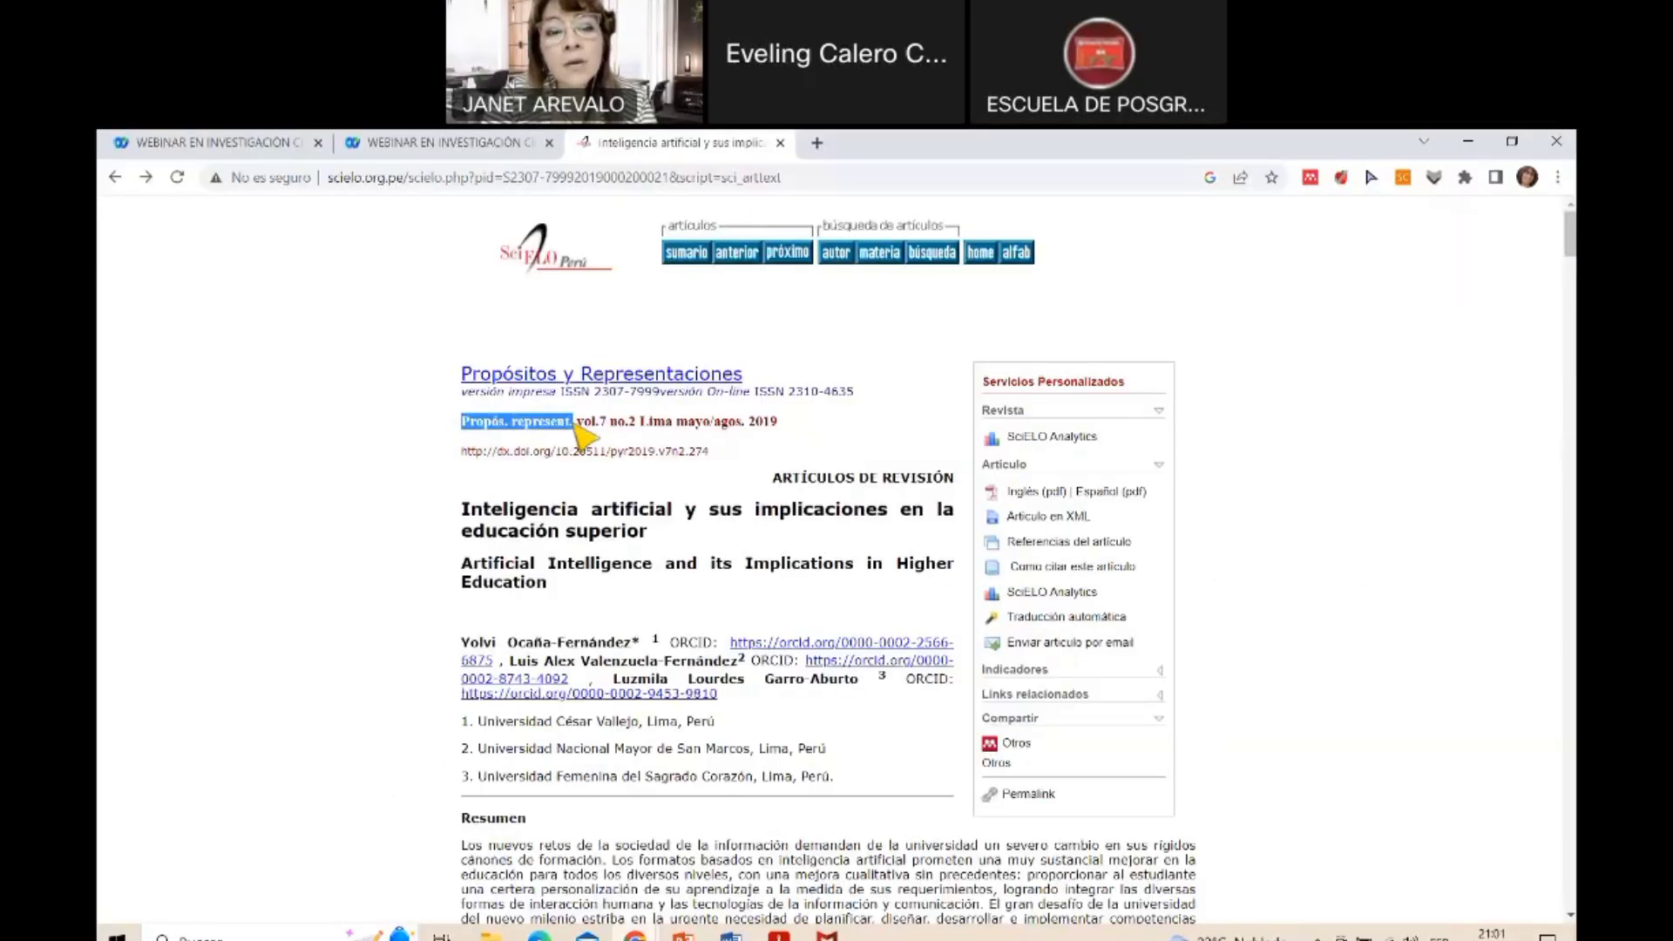
right_click(568, 427)
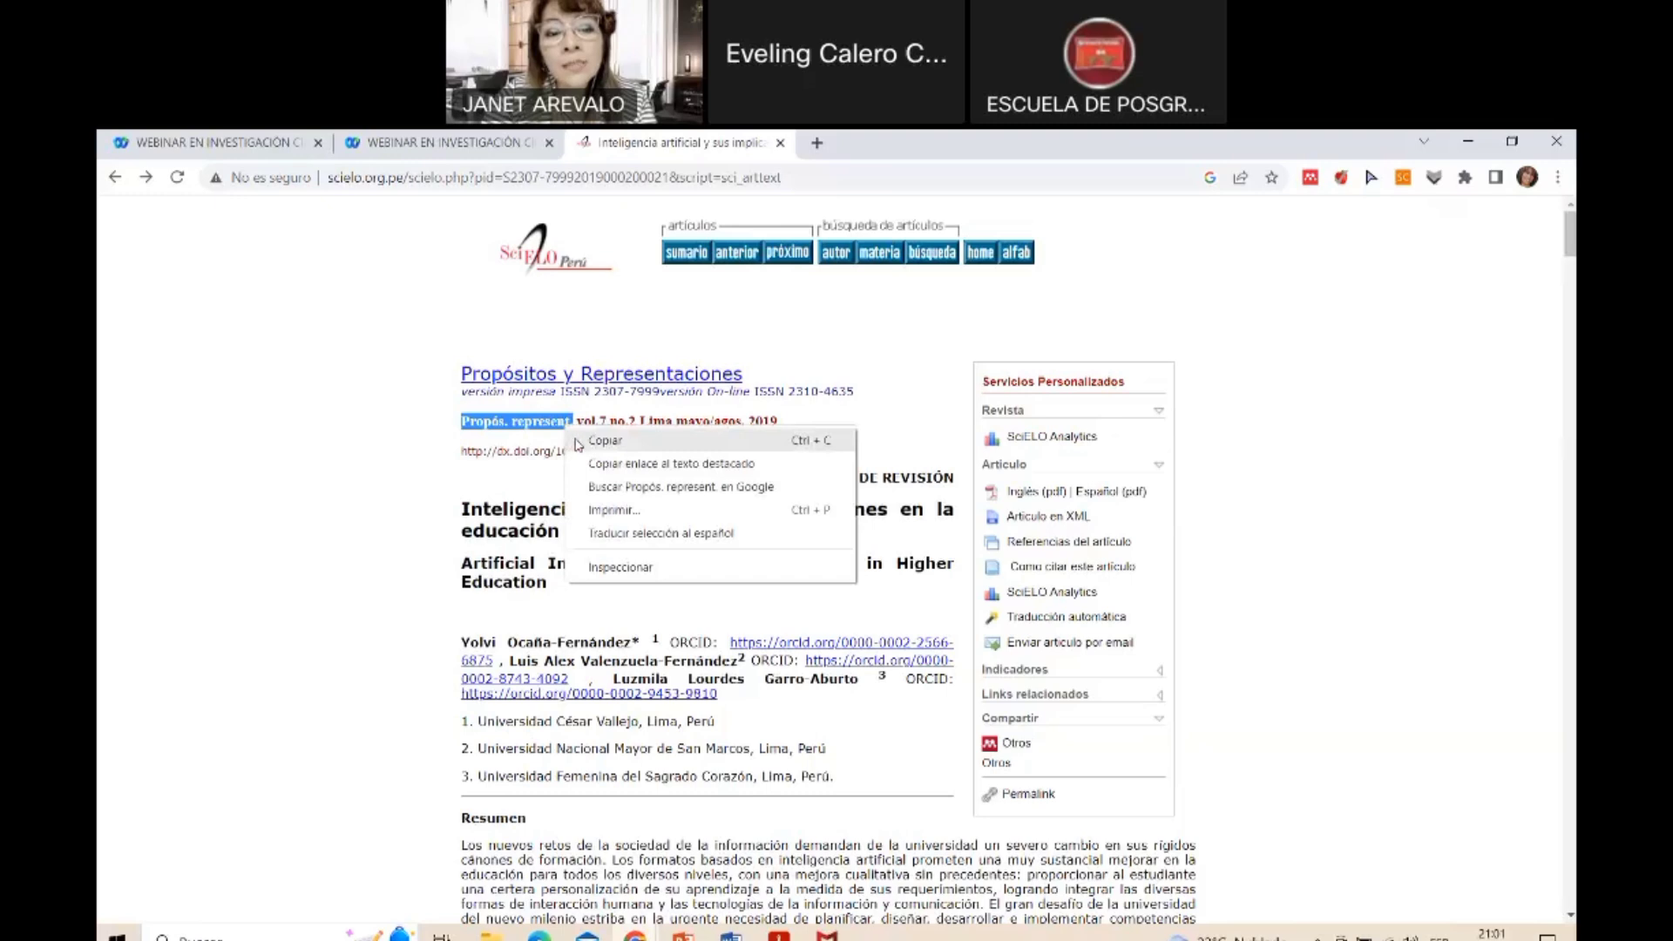
click(584, 438)
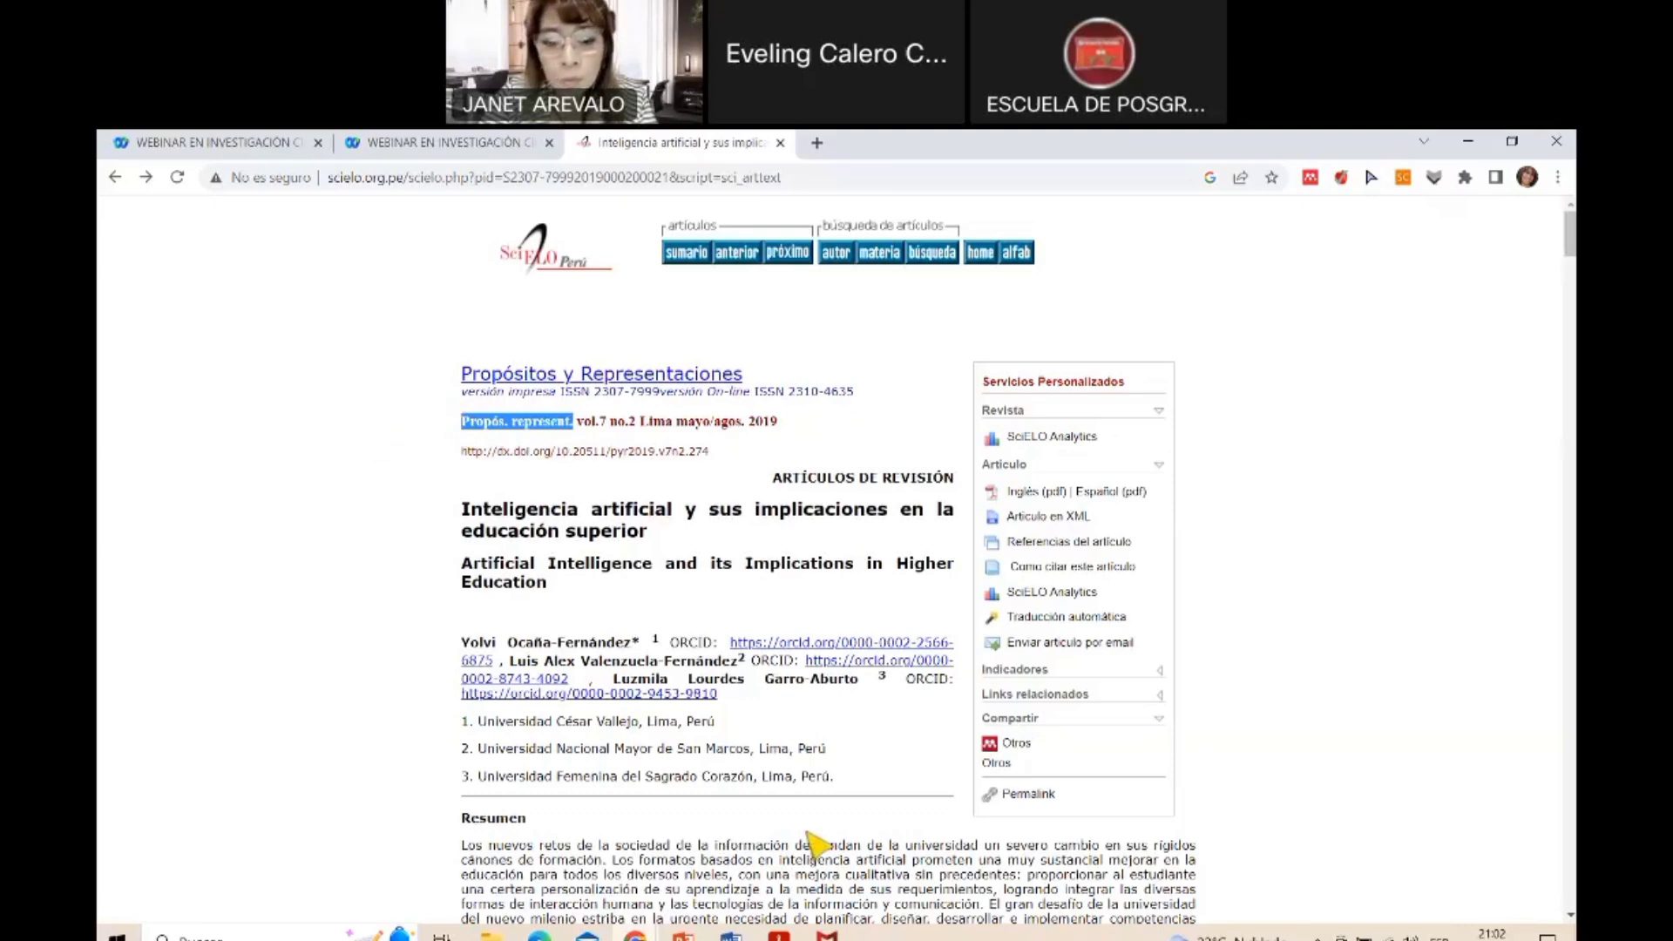
Switch back to Word and replace the selected journal name with the copied abbreviation, pasted as text only
mouse_move(730, 936)
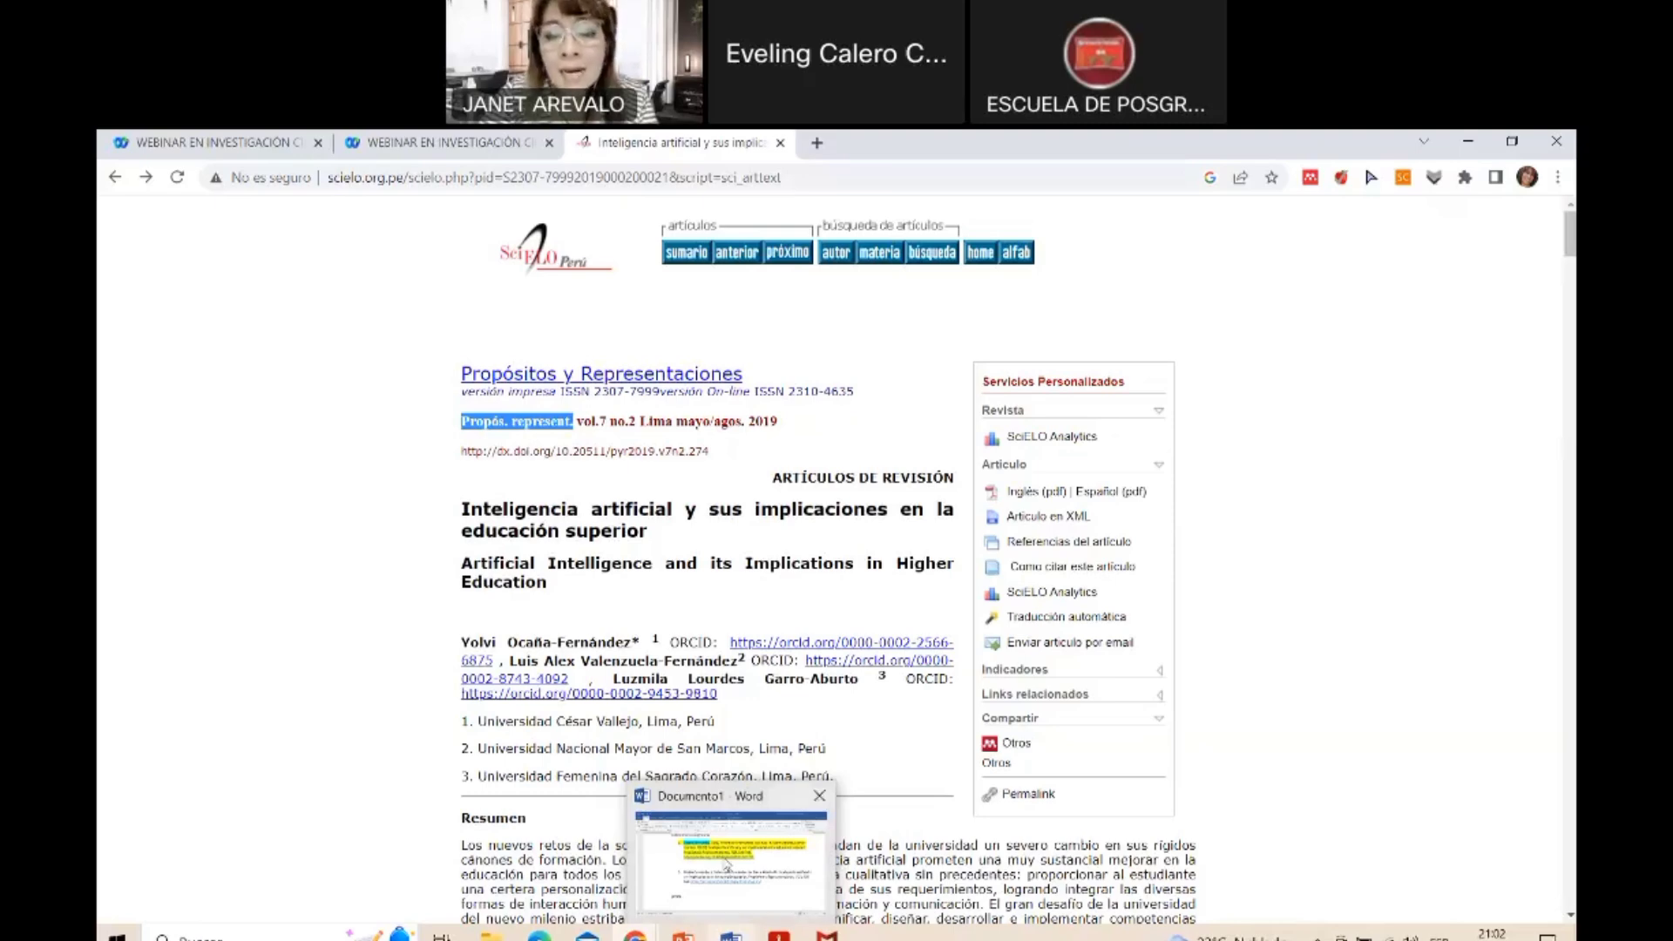
click(728, 862)
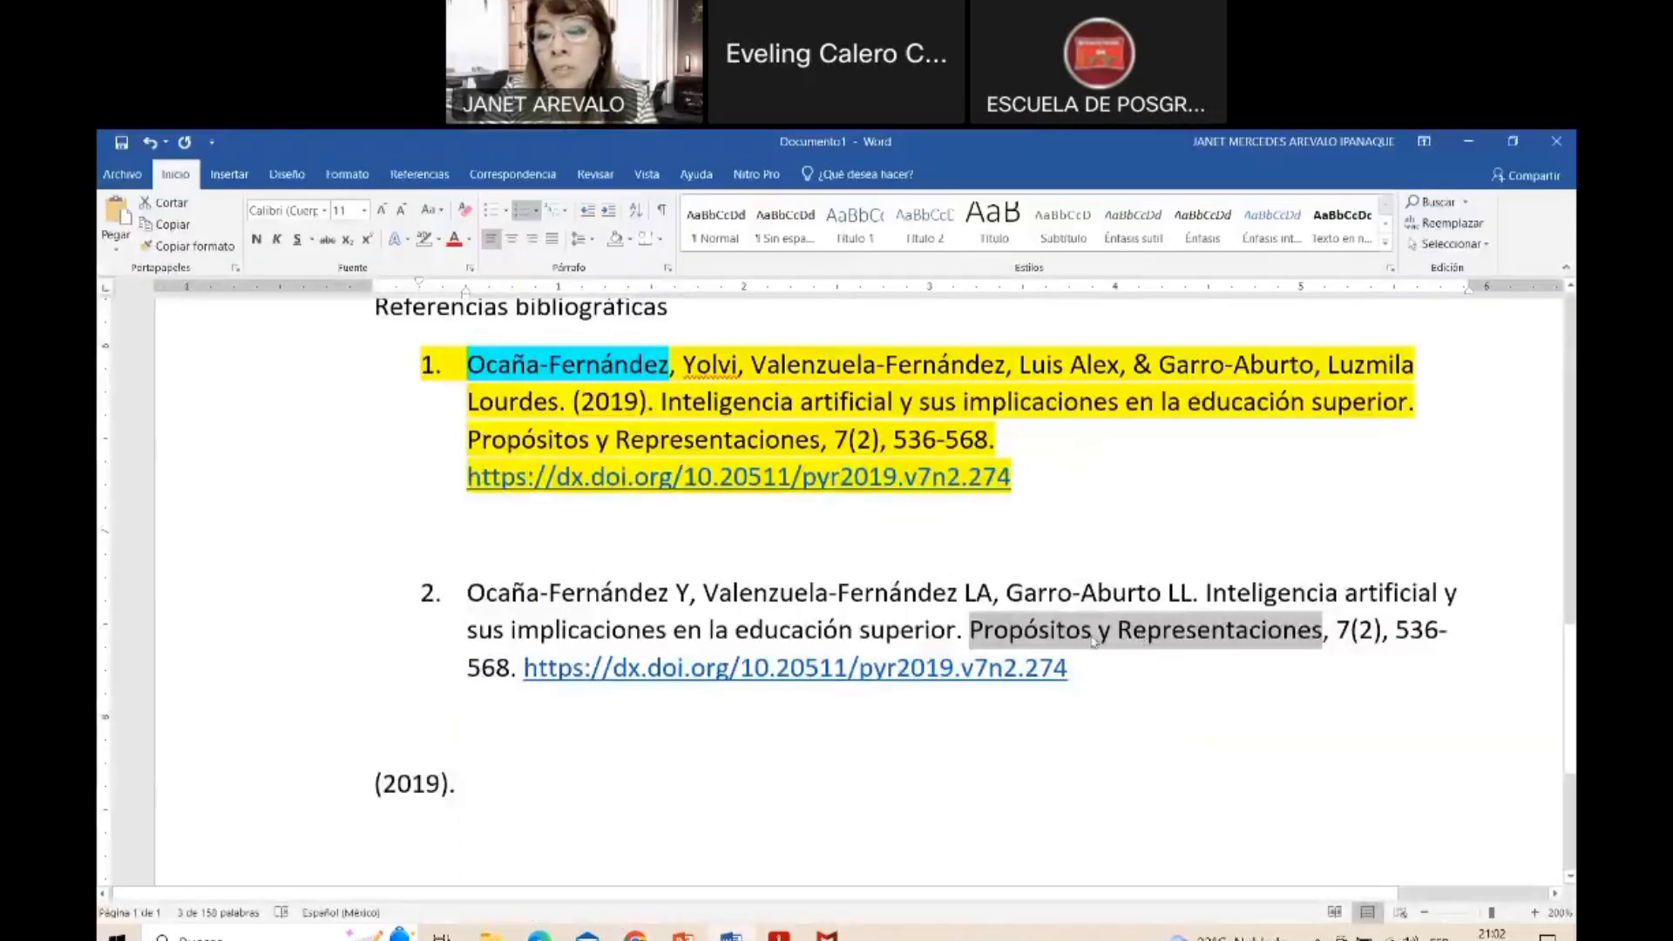
right_click(1163, 644)
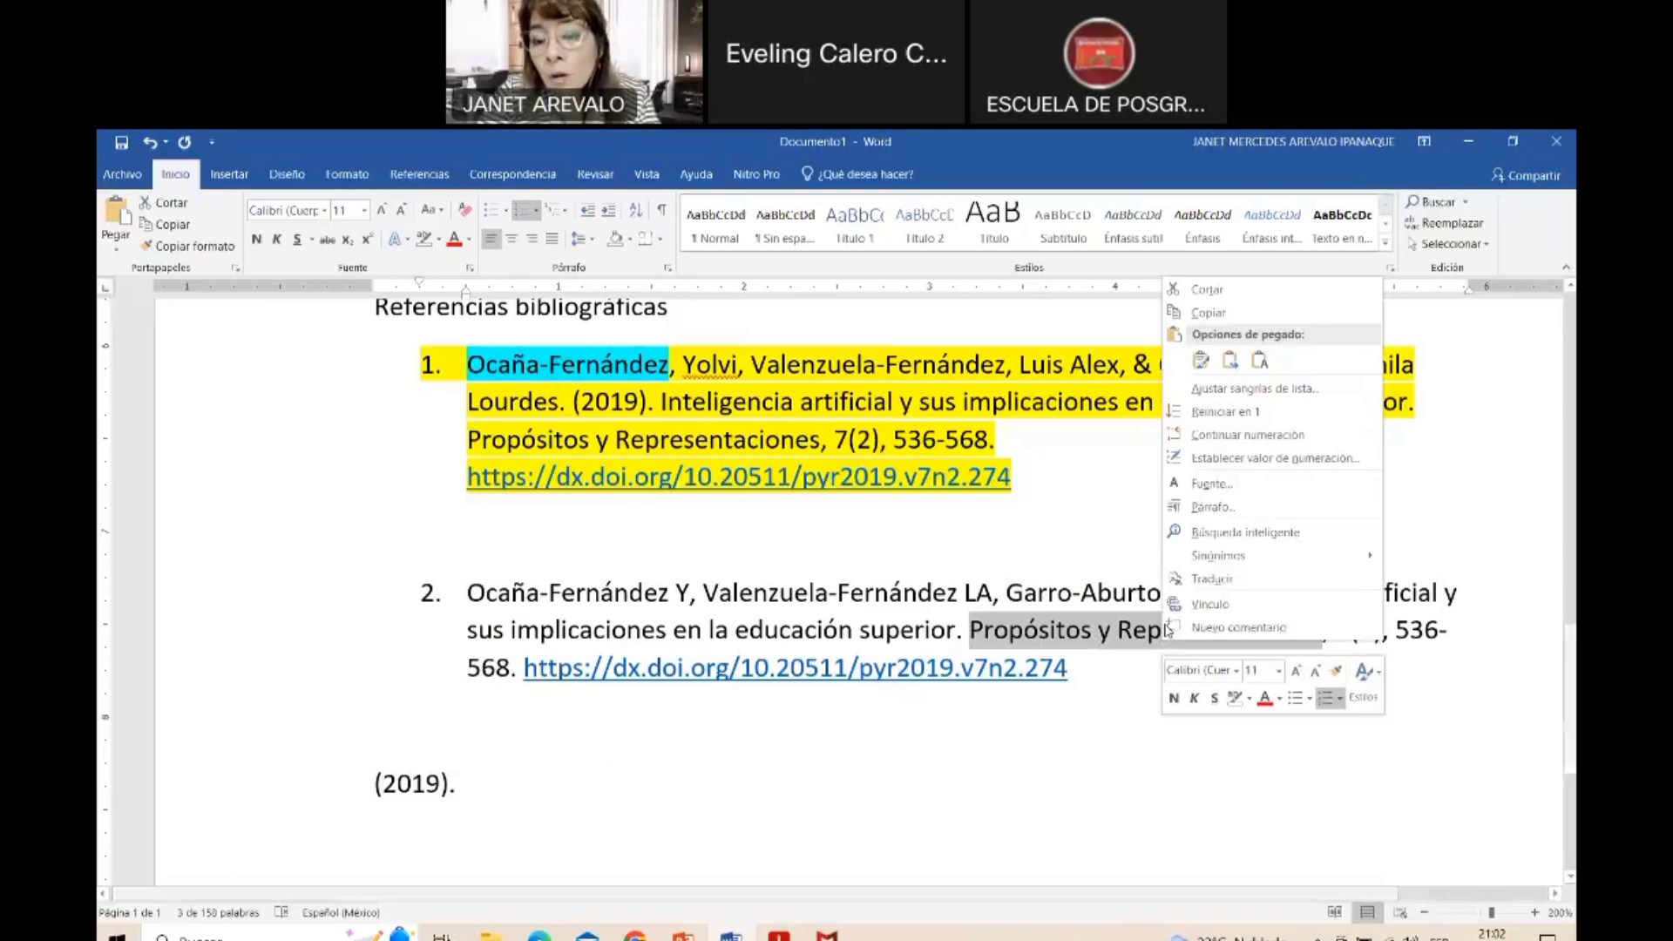
click(1260, 364)
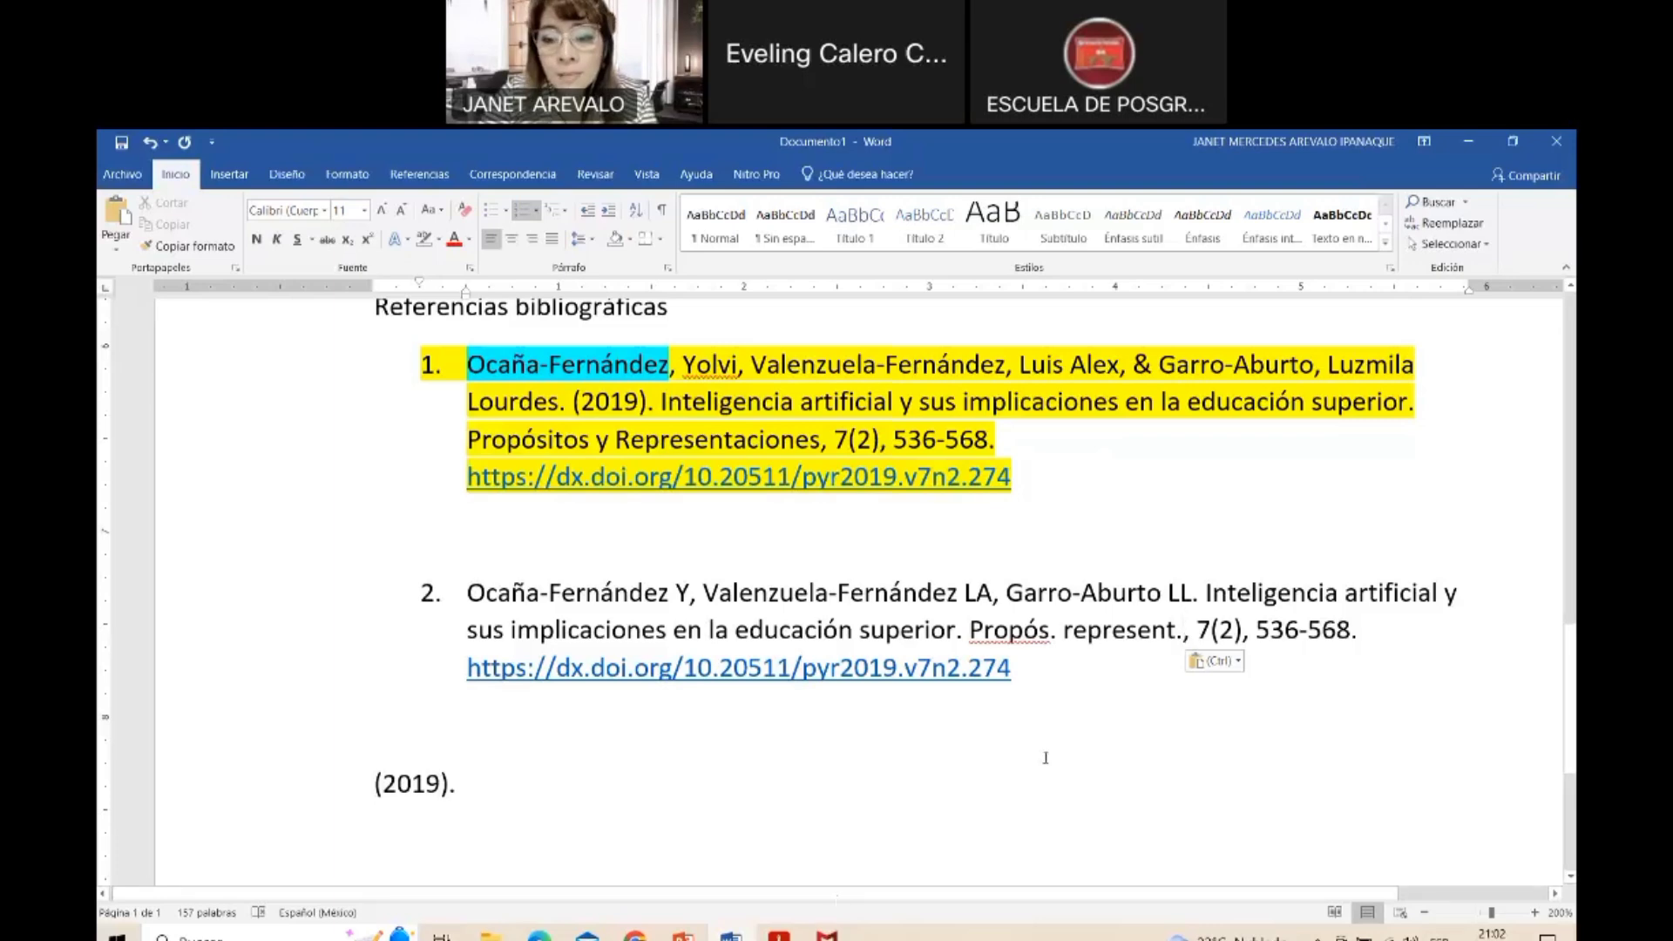
Check the Artículos slide full screen in PowerPoint, and in Word add "[internet]" directly after the abbreviated journal name
key(alt+Tab)
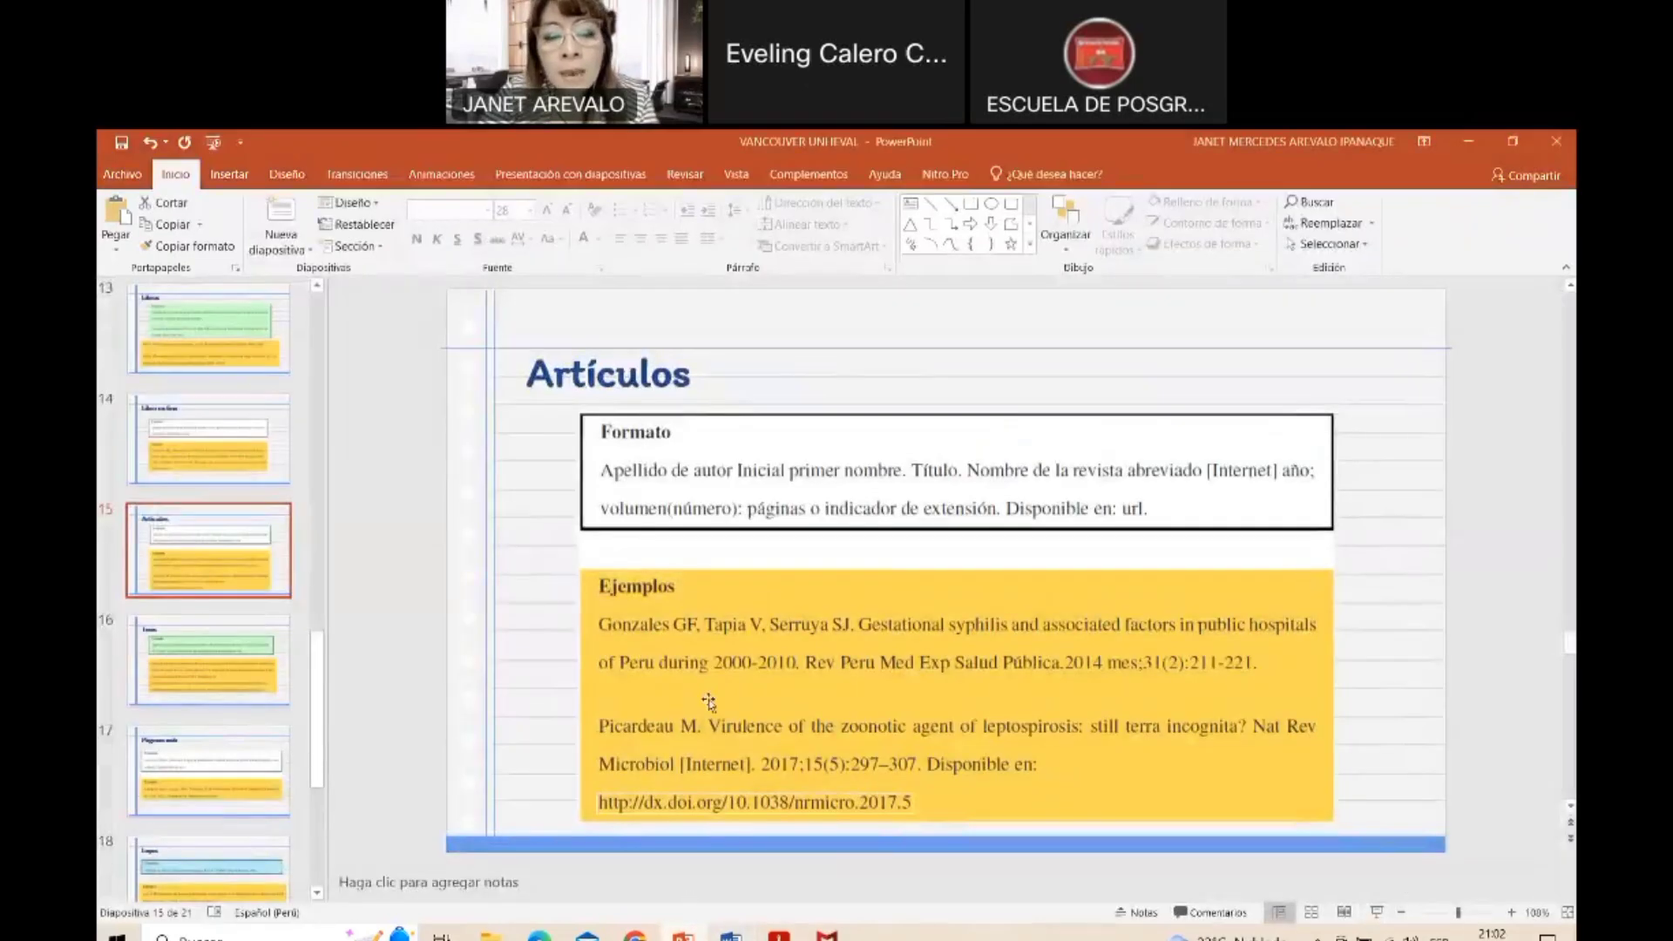
key(shift+F5)
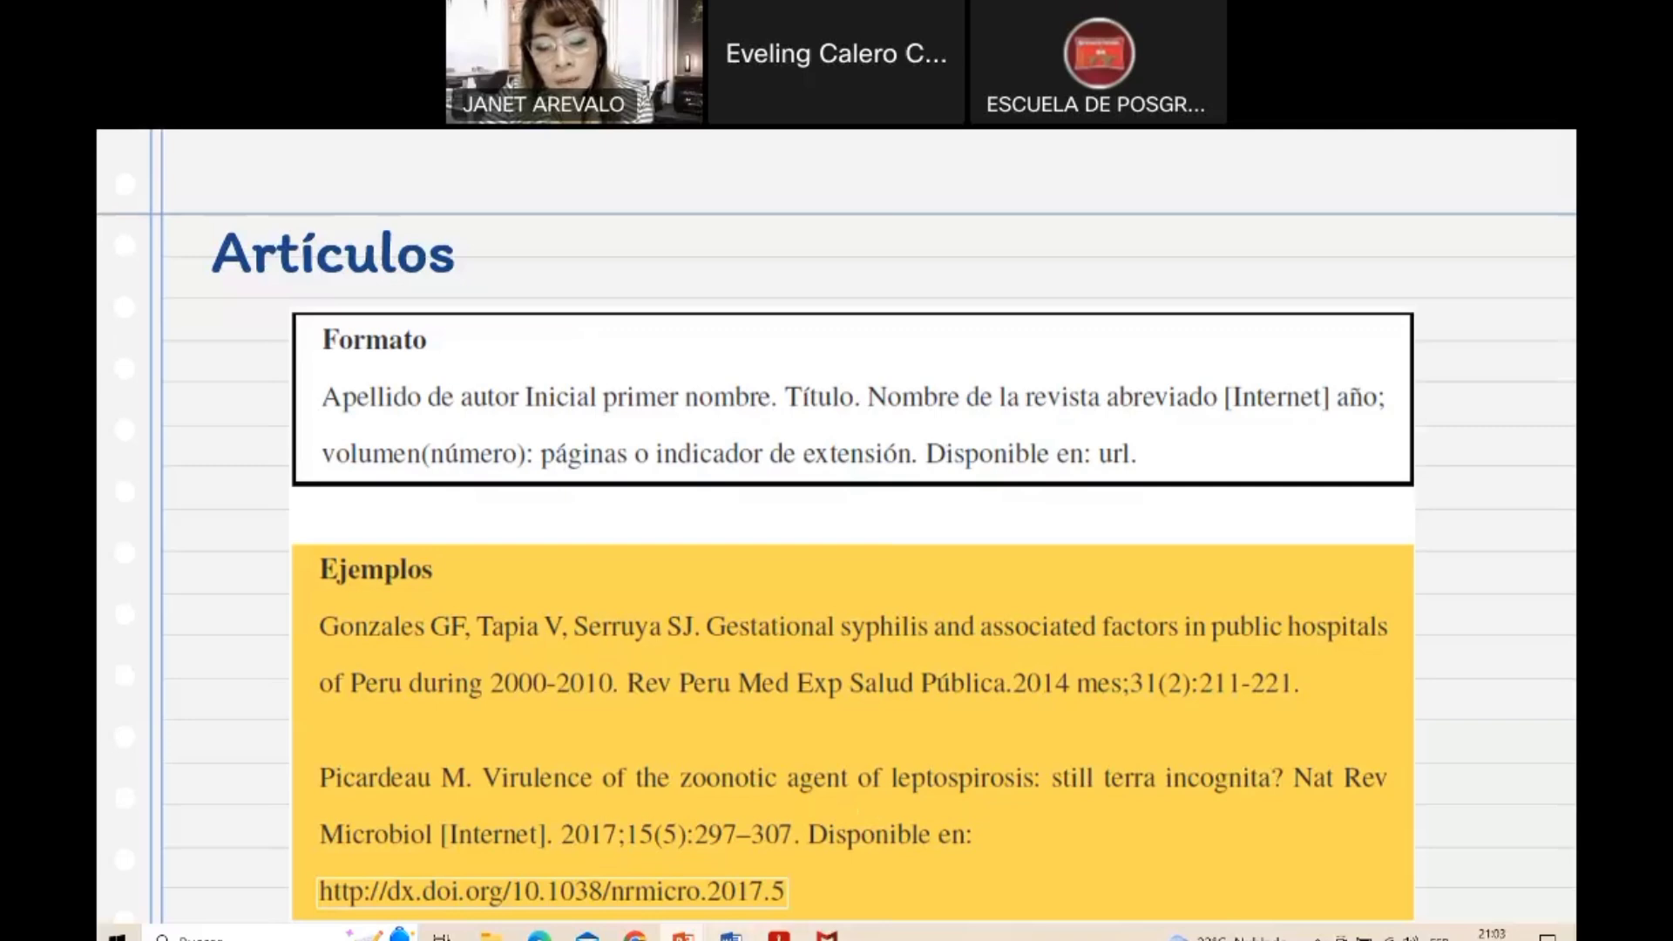
mouse_move(757, 912)
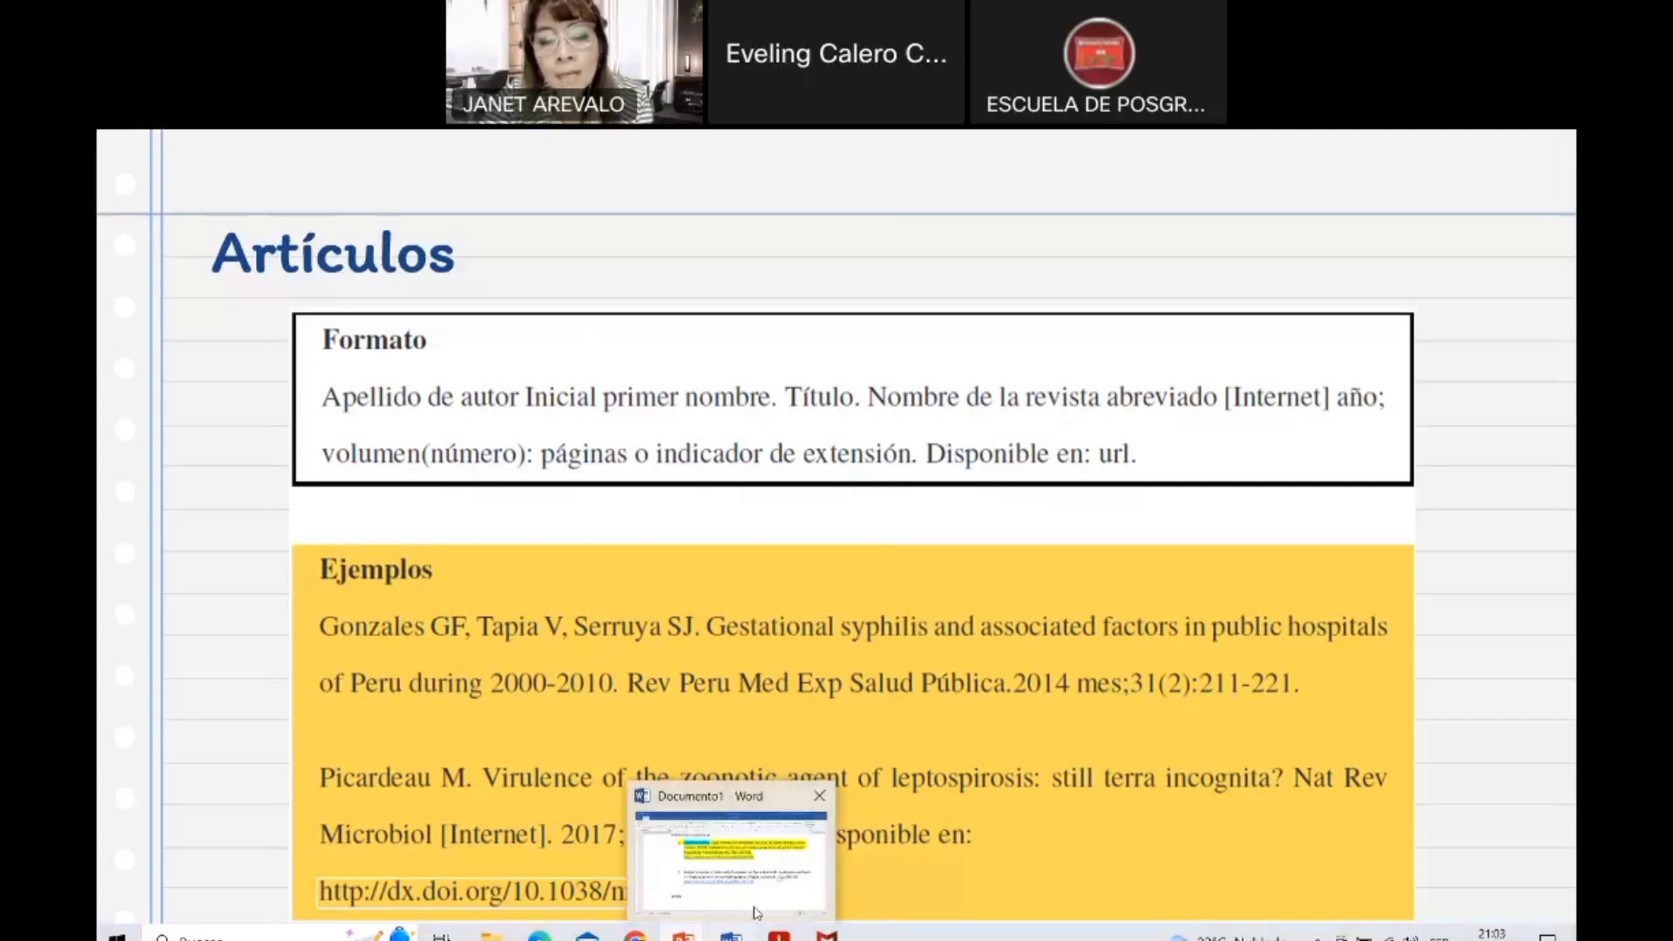
click(756, 912)
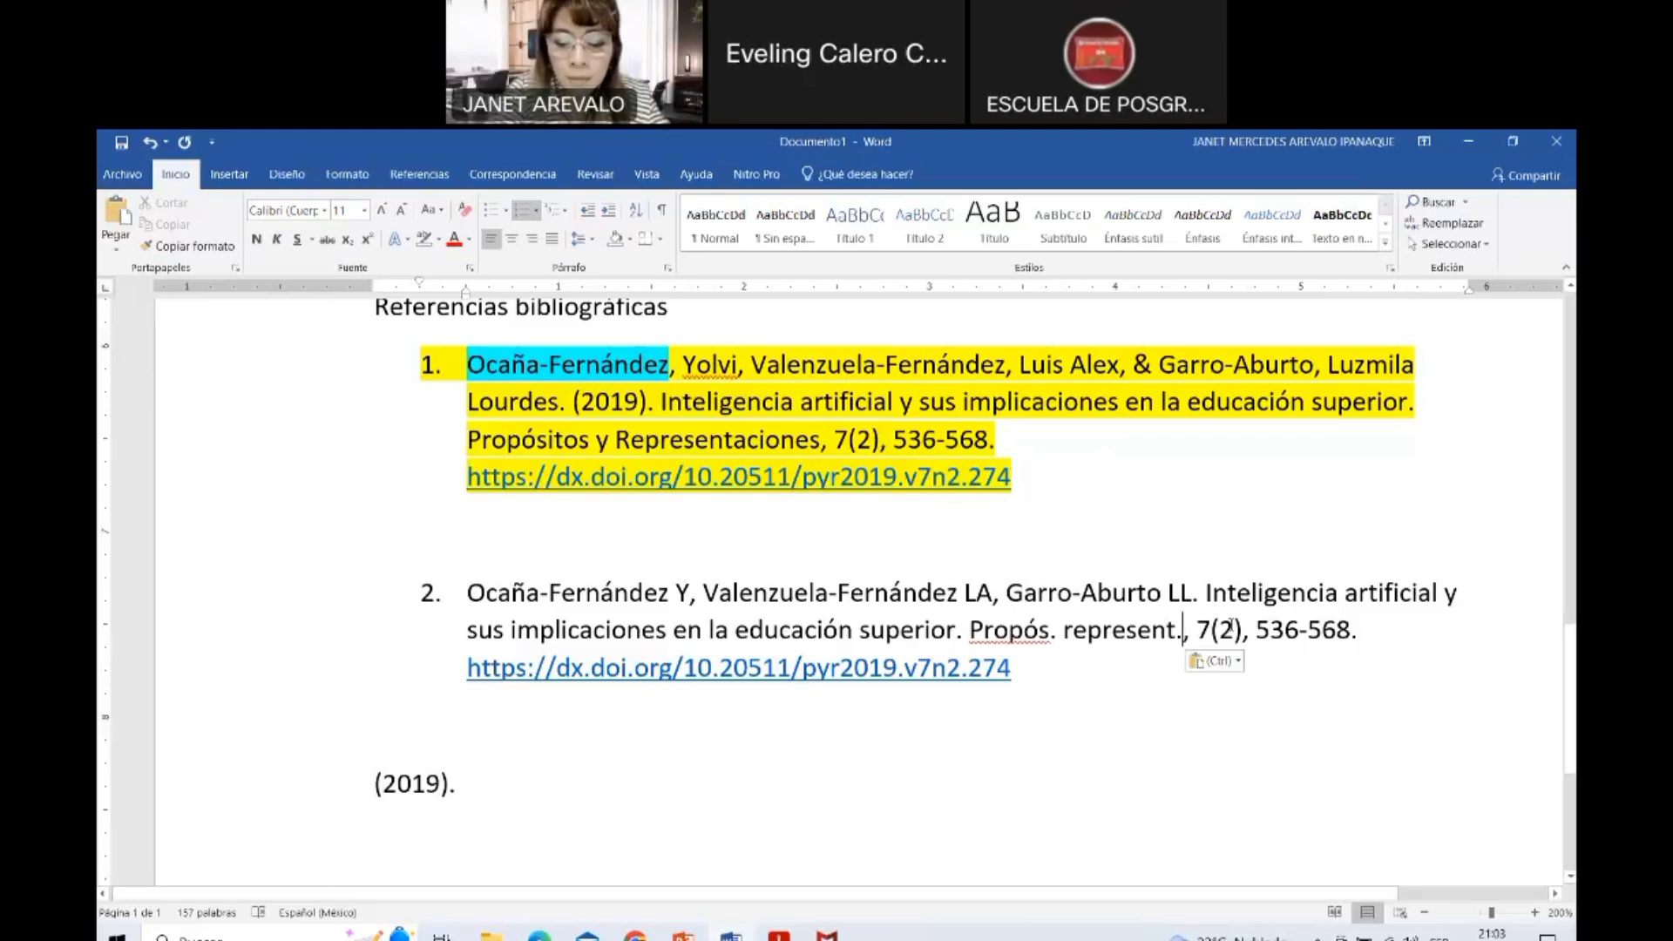
text([i)
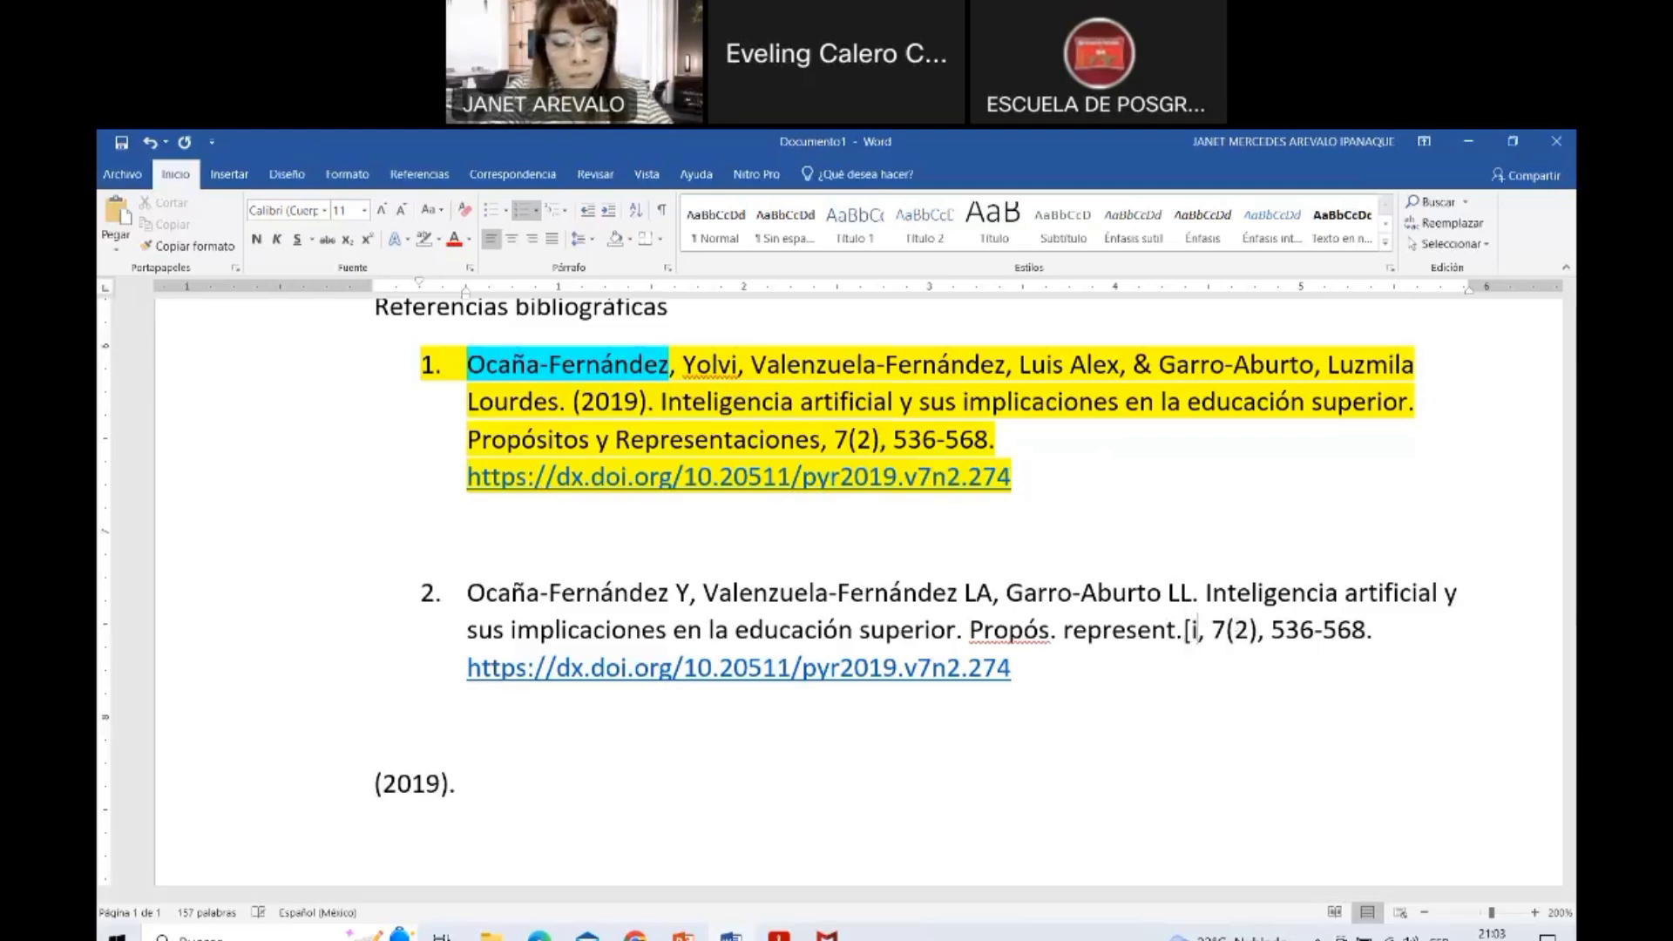
text(nternet)
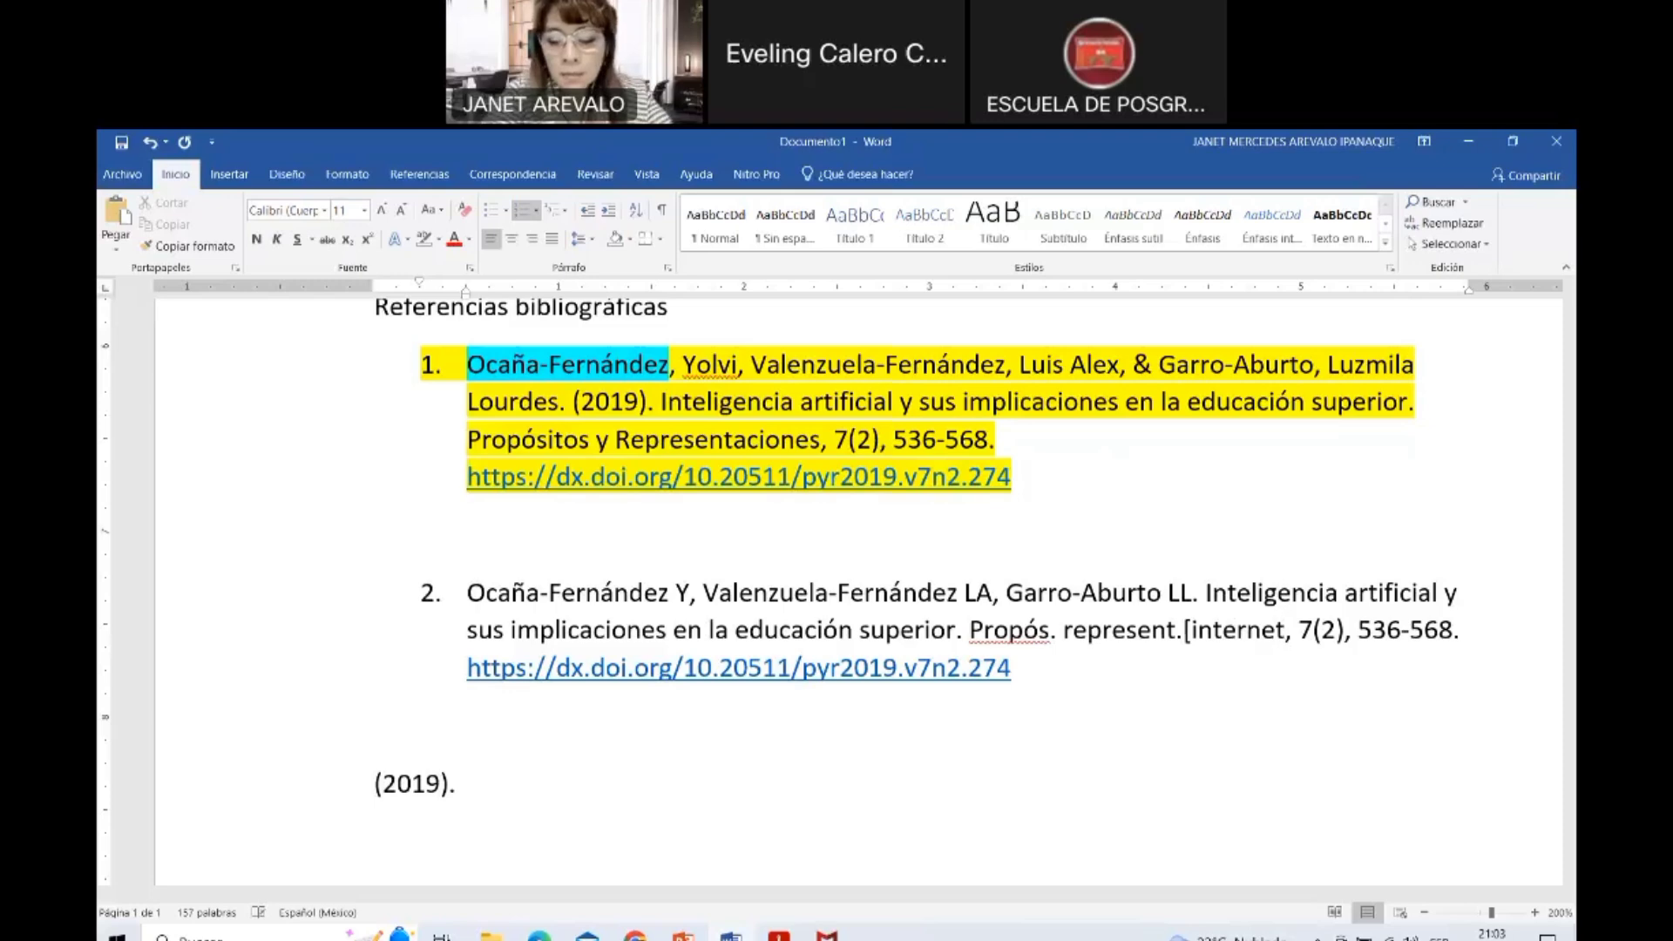
text(])
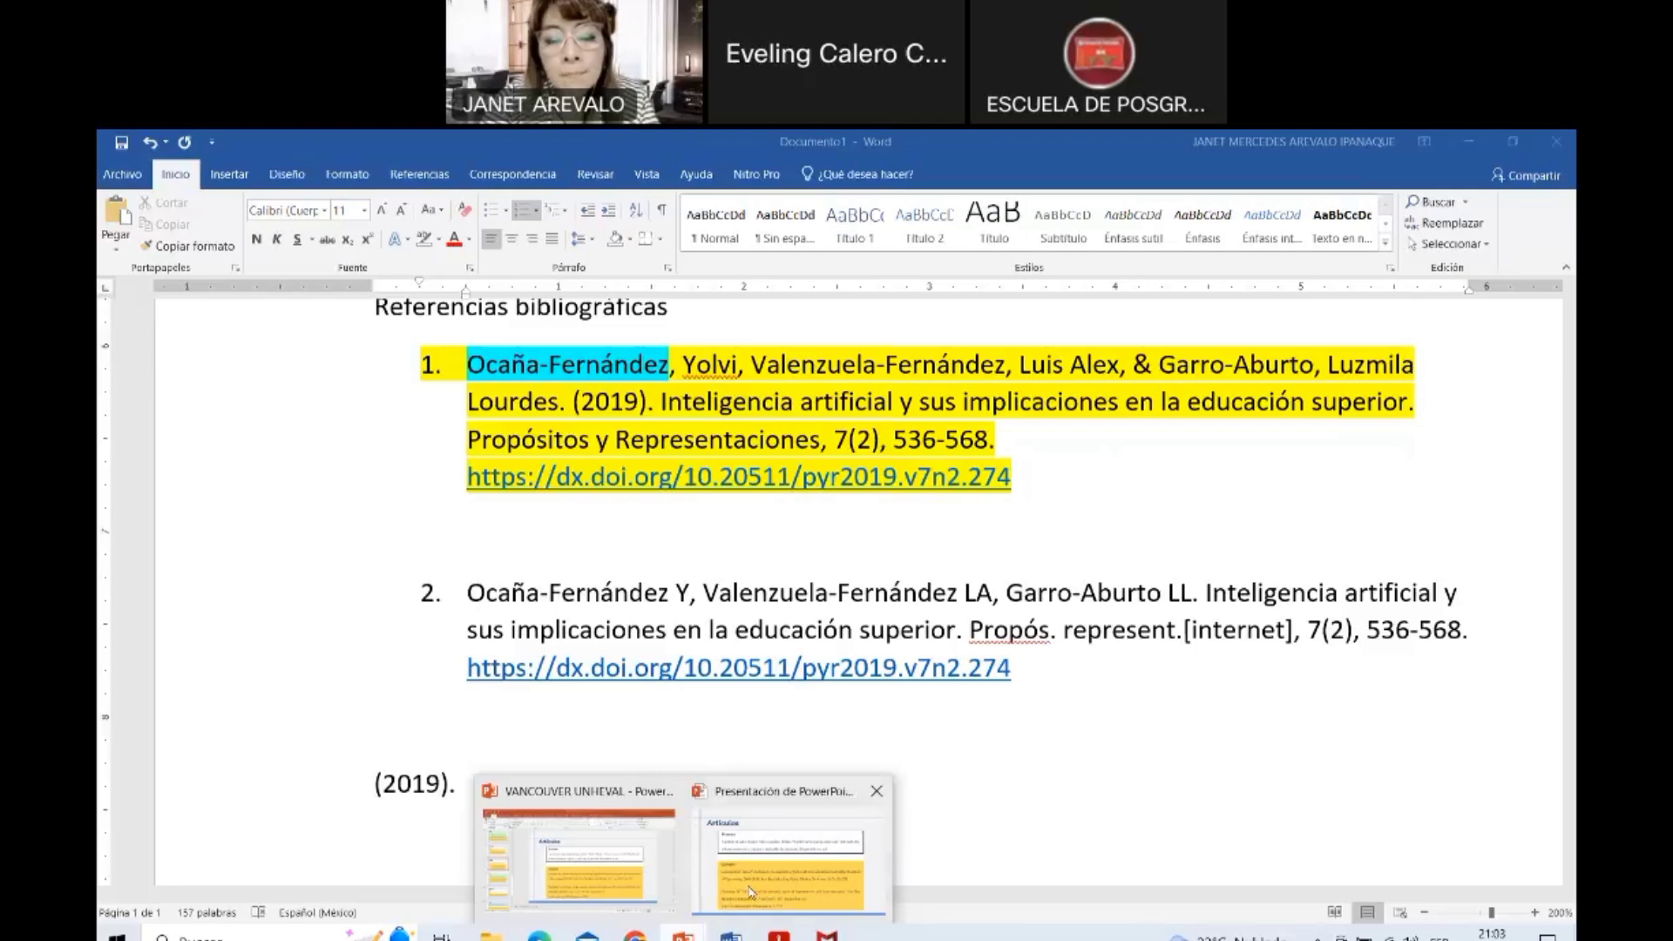
Recheck the Artículos slide in PowerPoint, and in Word replace the comma after "[internet]" with ".2019;"
click(750, 891)
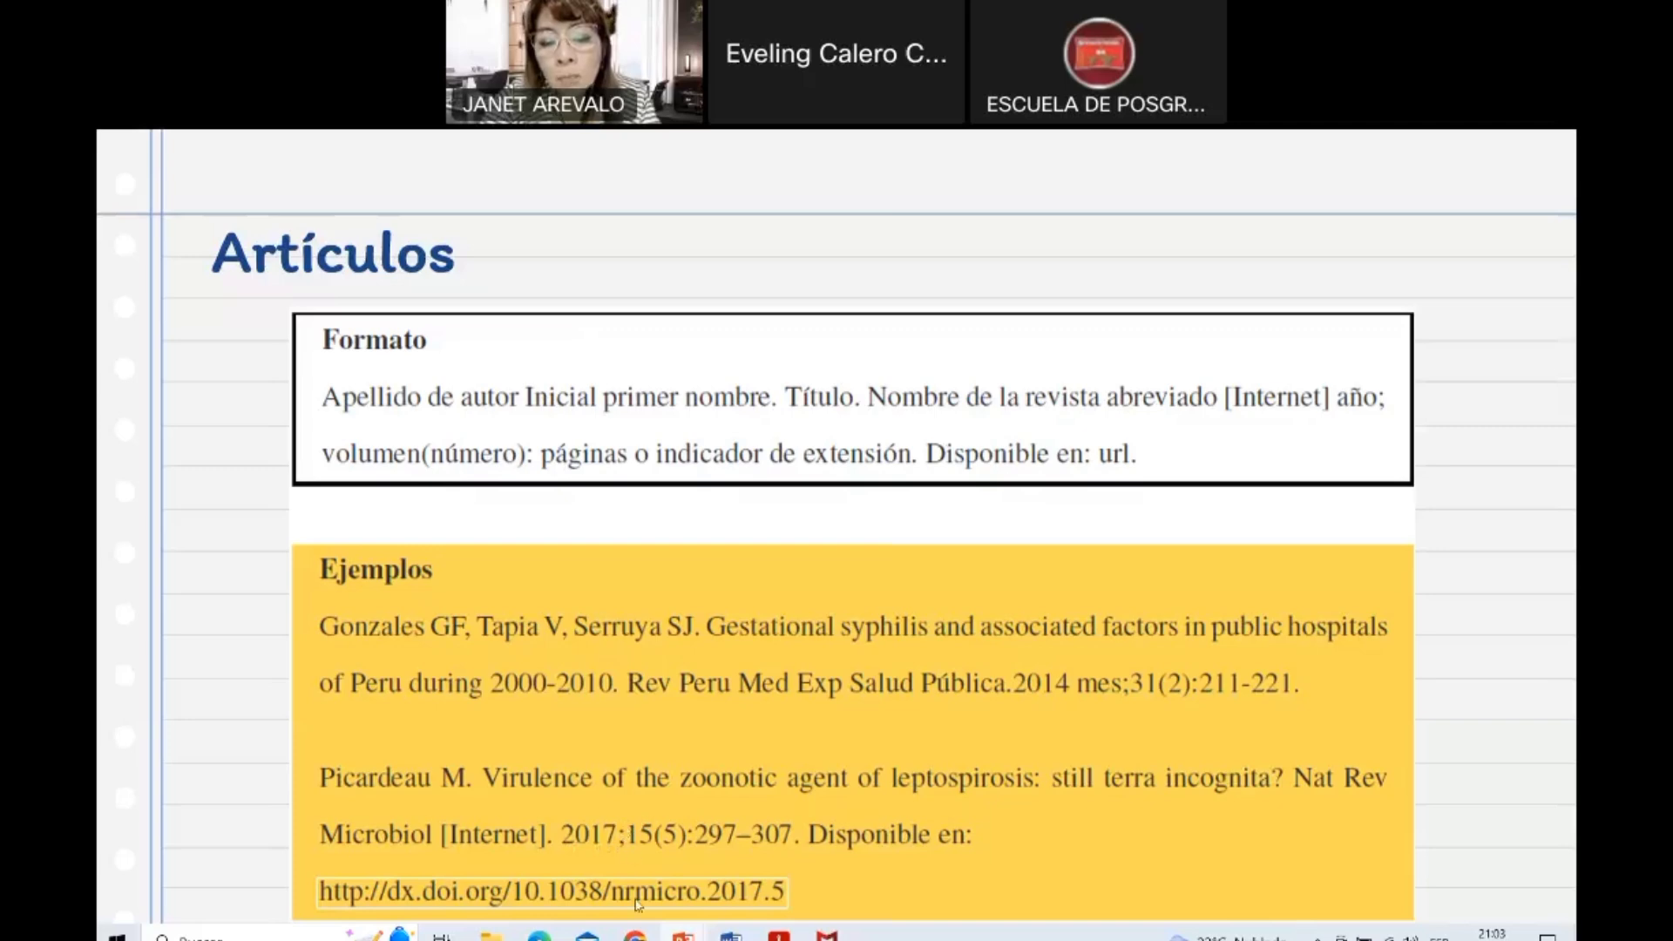
click(730, 936)
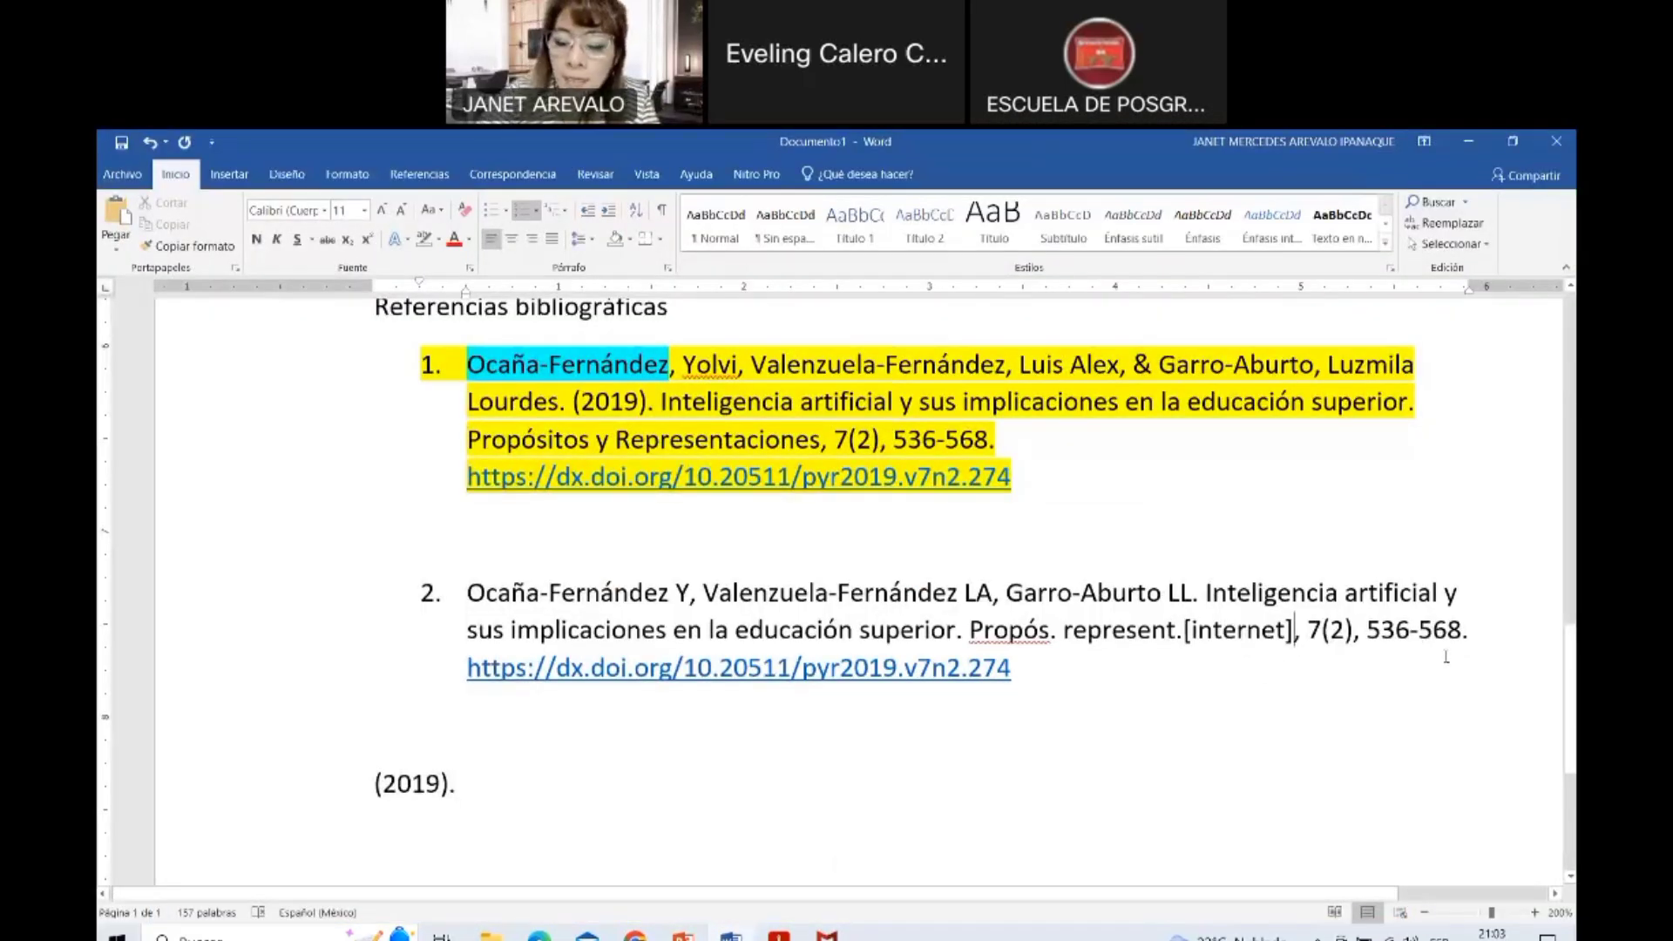
key(Delete)
text(.)
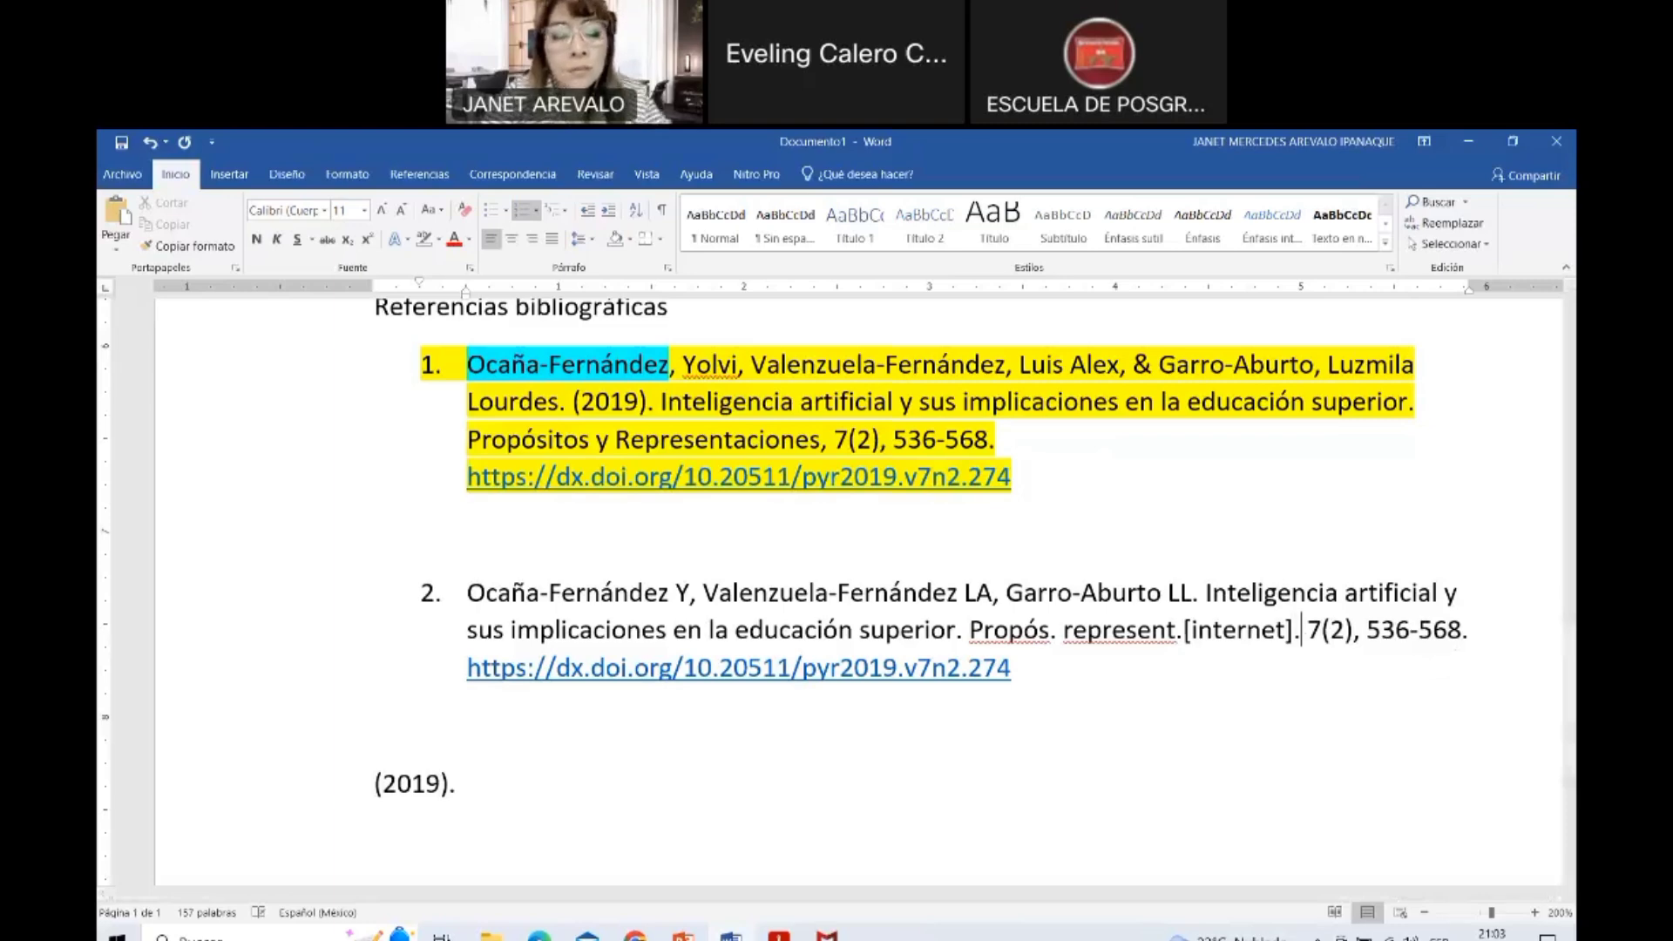
text(2019)
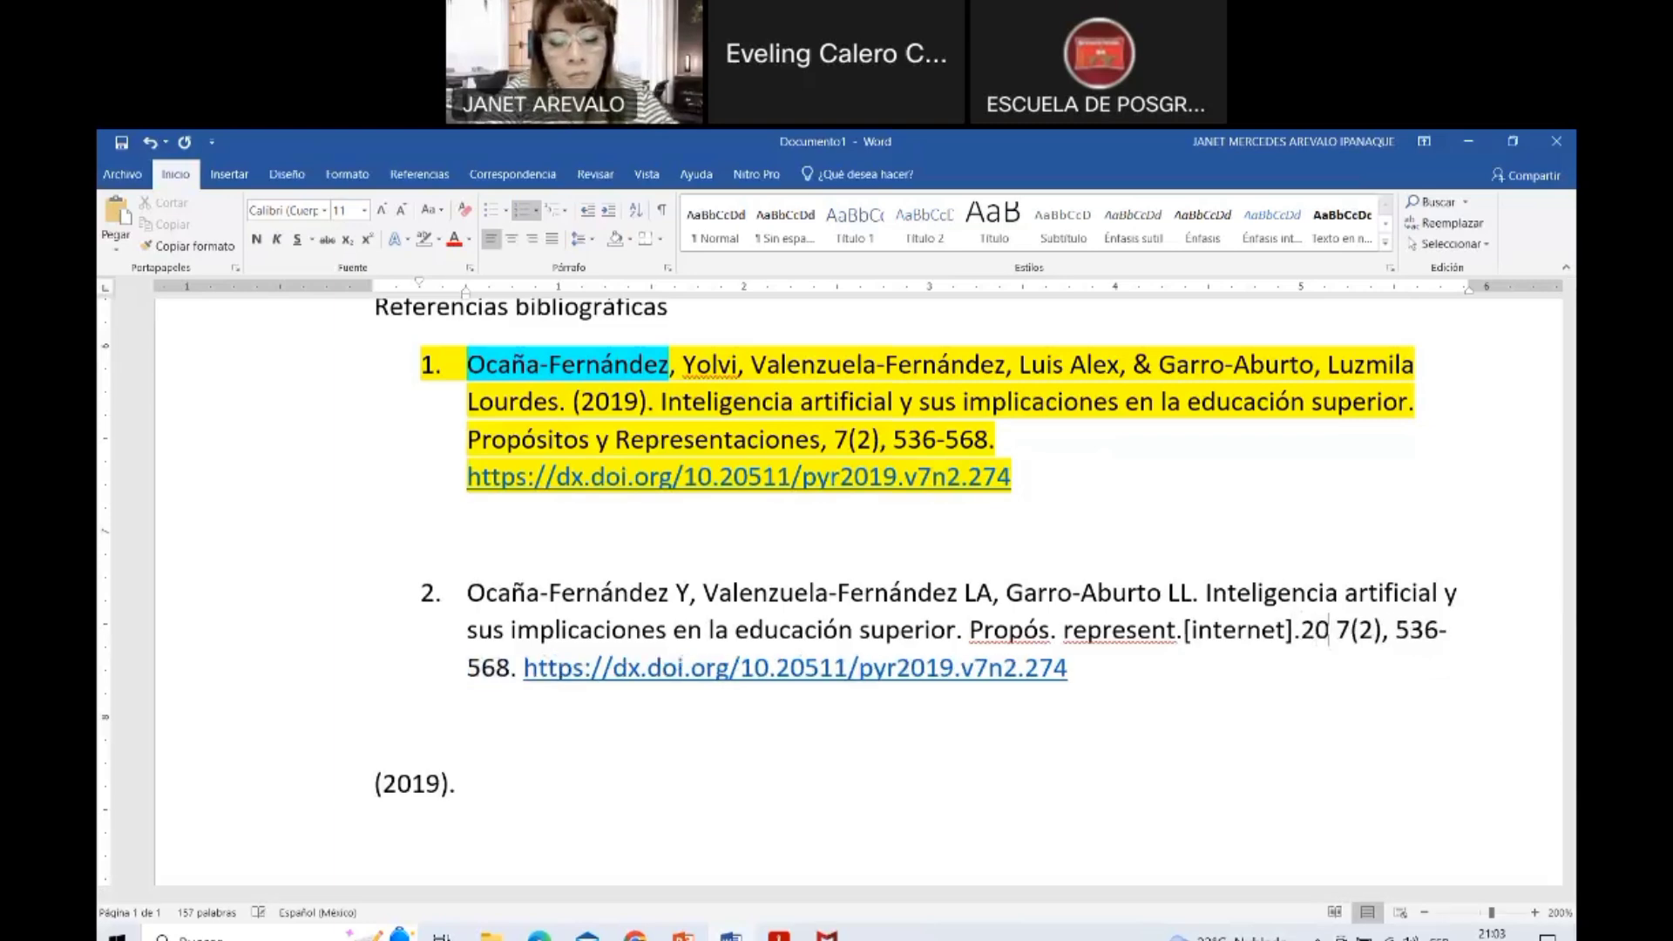
text(;)
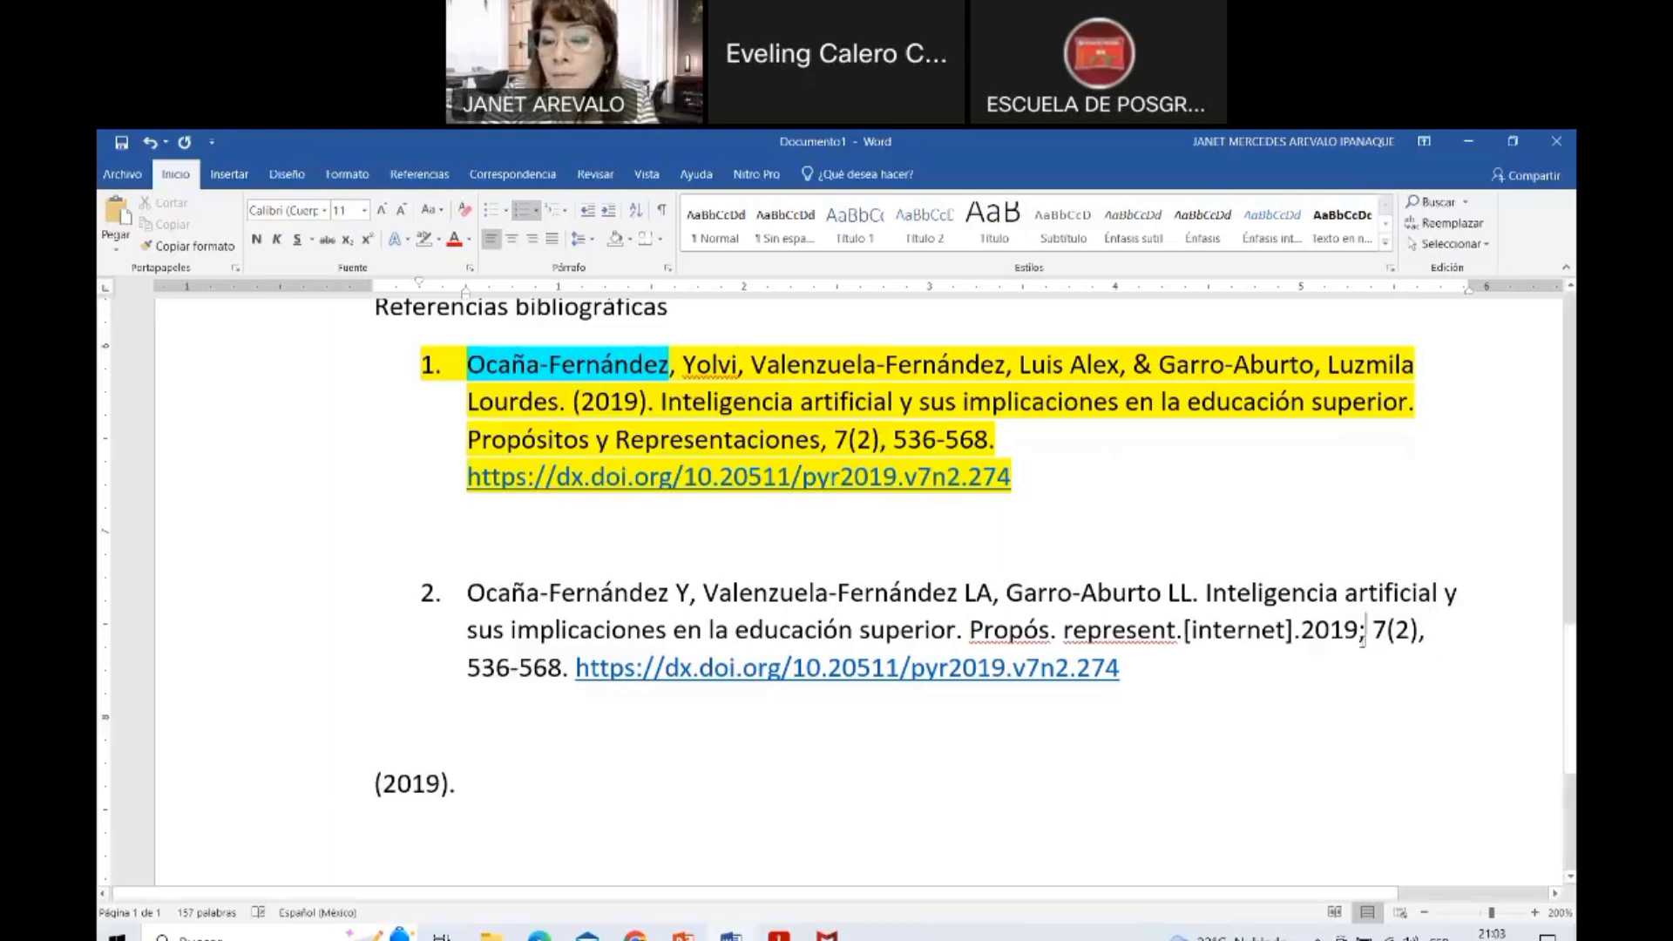
Delete the leftover "(2019)." line below the second reference
click(328, 802)
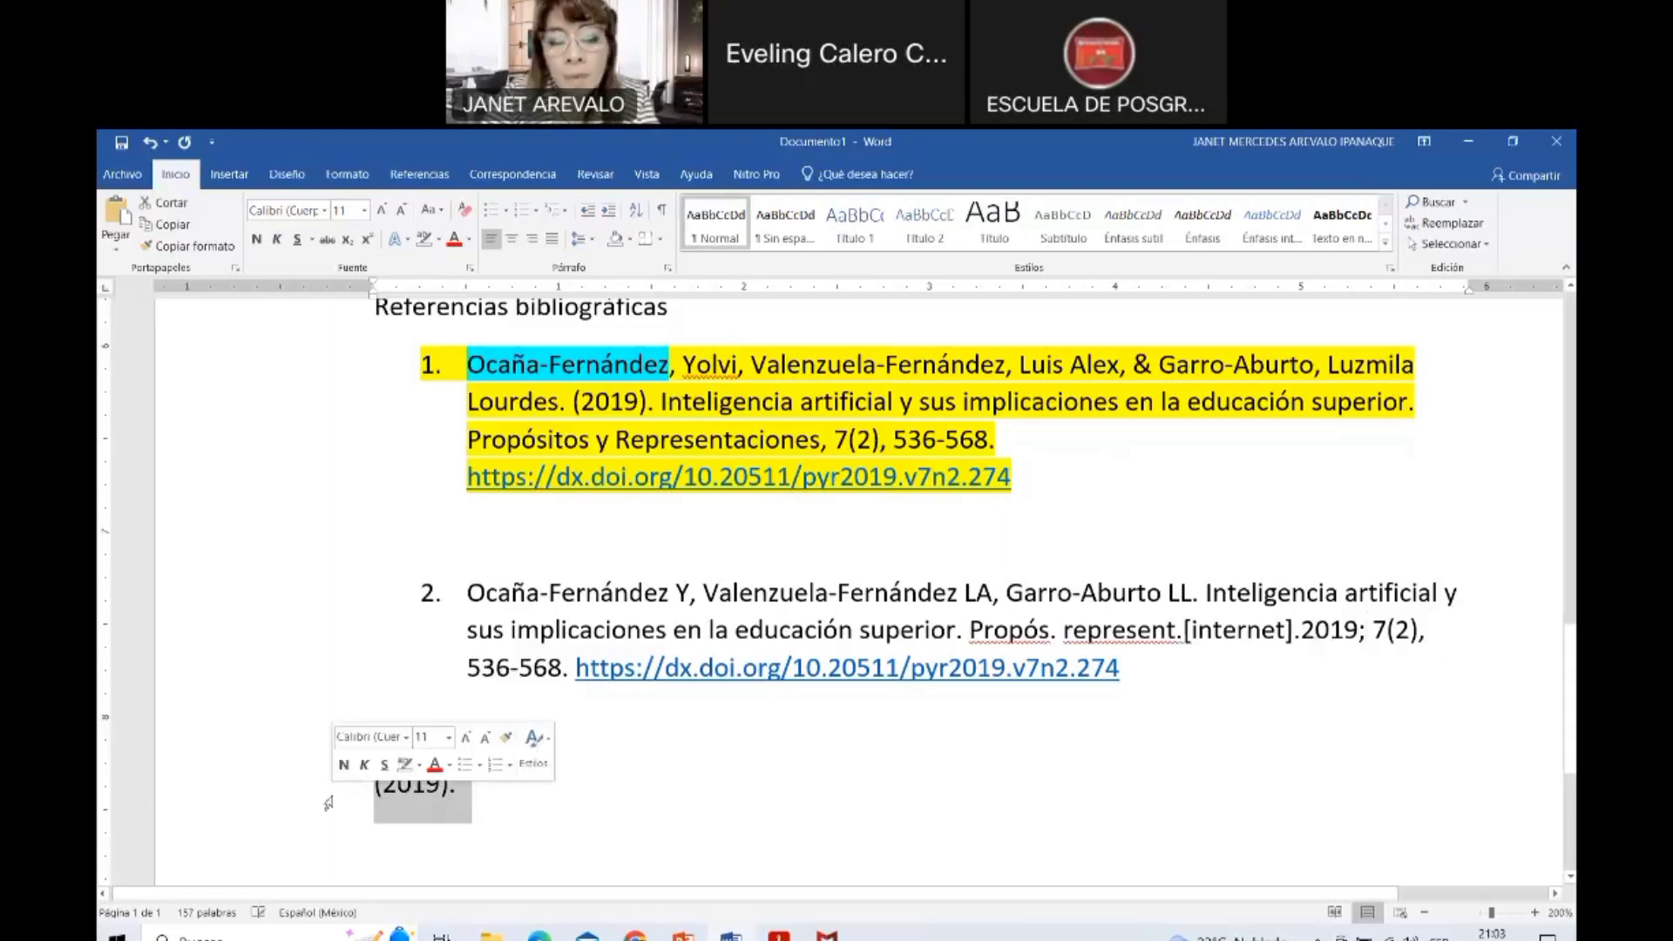
key(BackSpace)
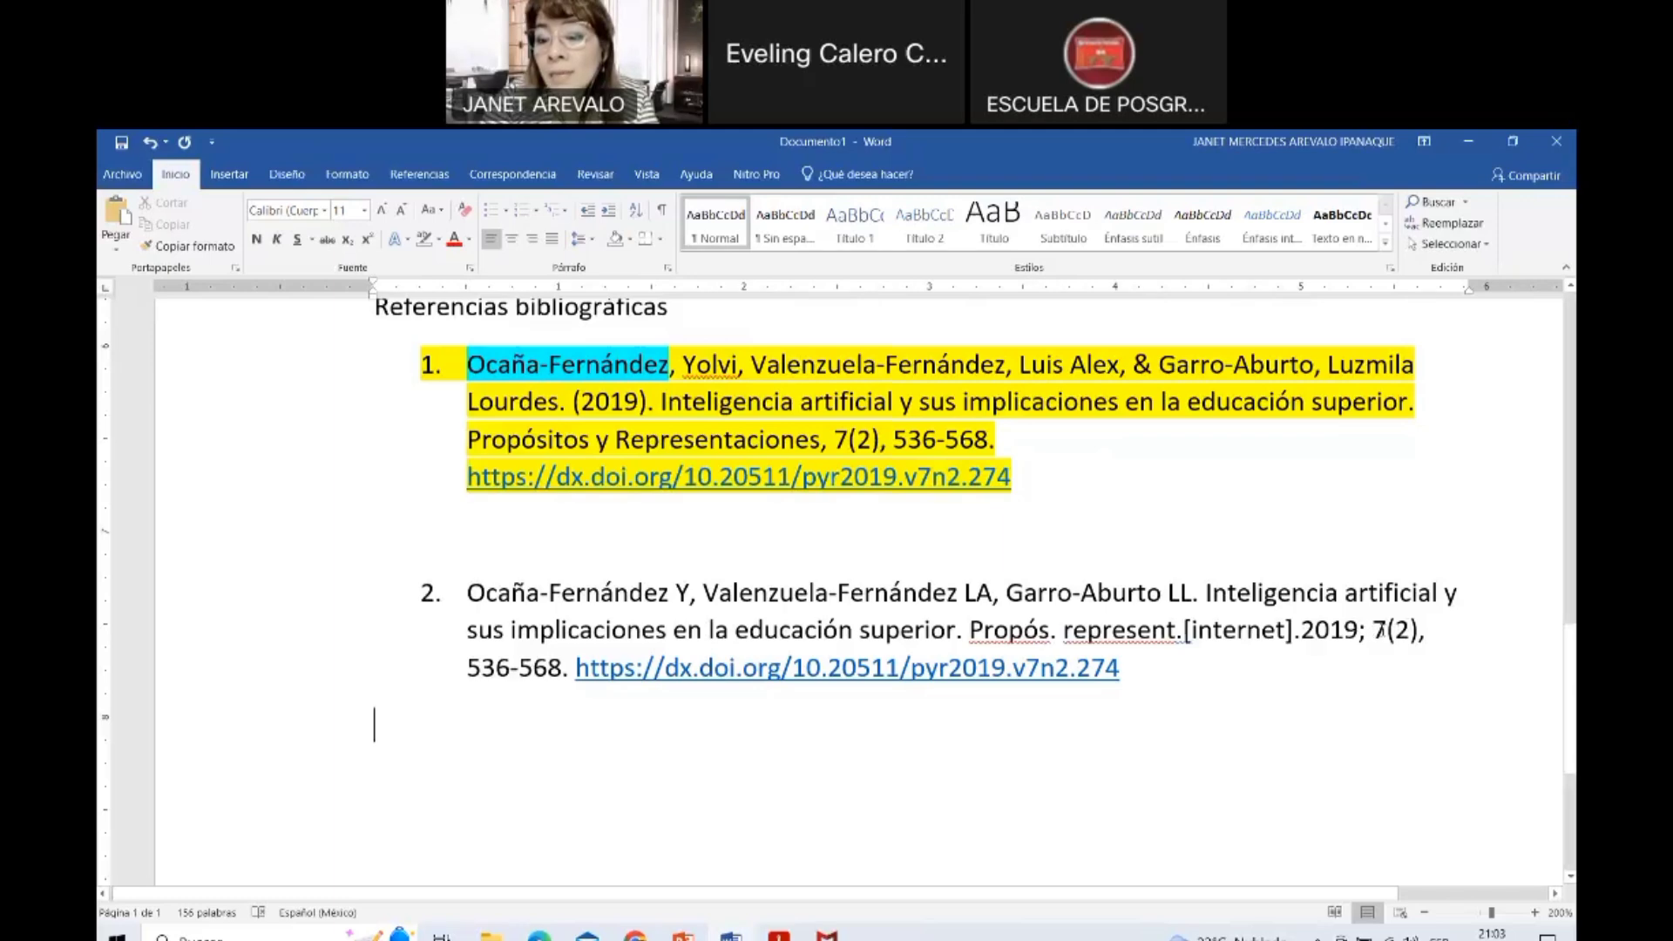
Replace the comma after the volume and issue "7(2)" in the second reference with a colon
drag(1384, 629, 1409, 629)
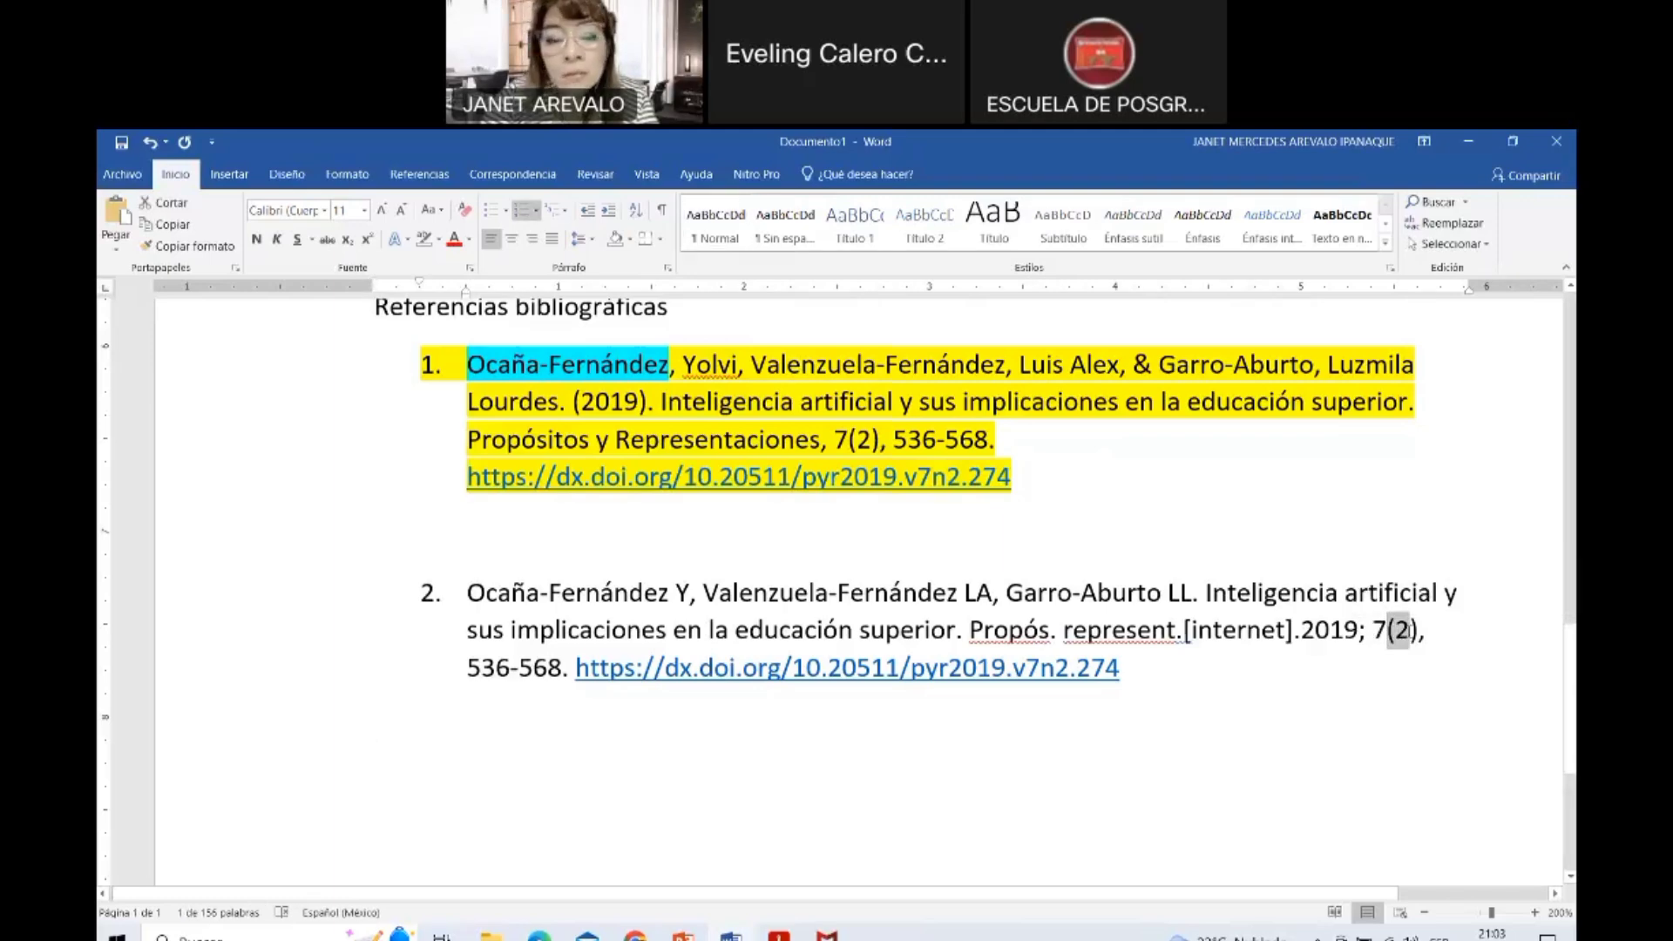
click(1428, 627)
key(BackSpace)
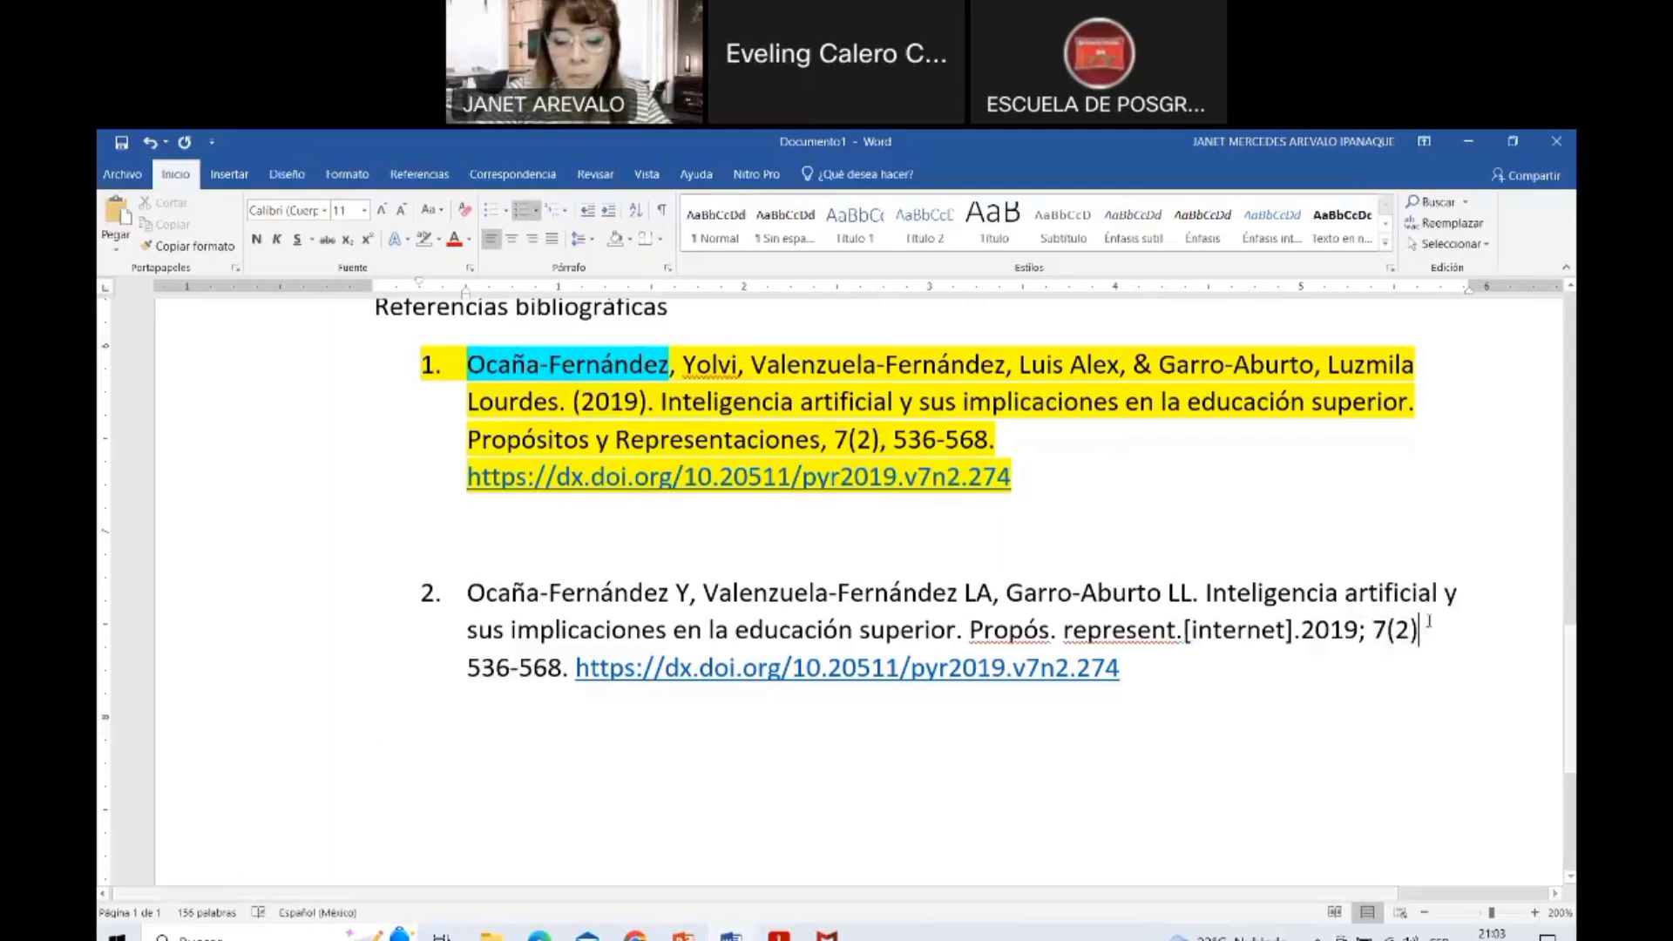
text(:)
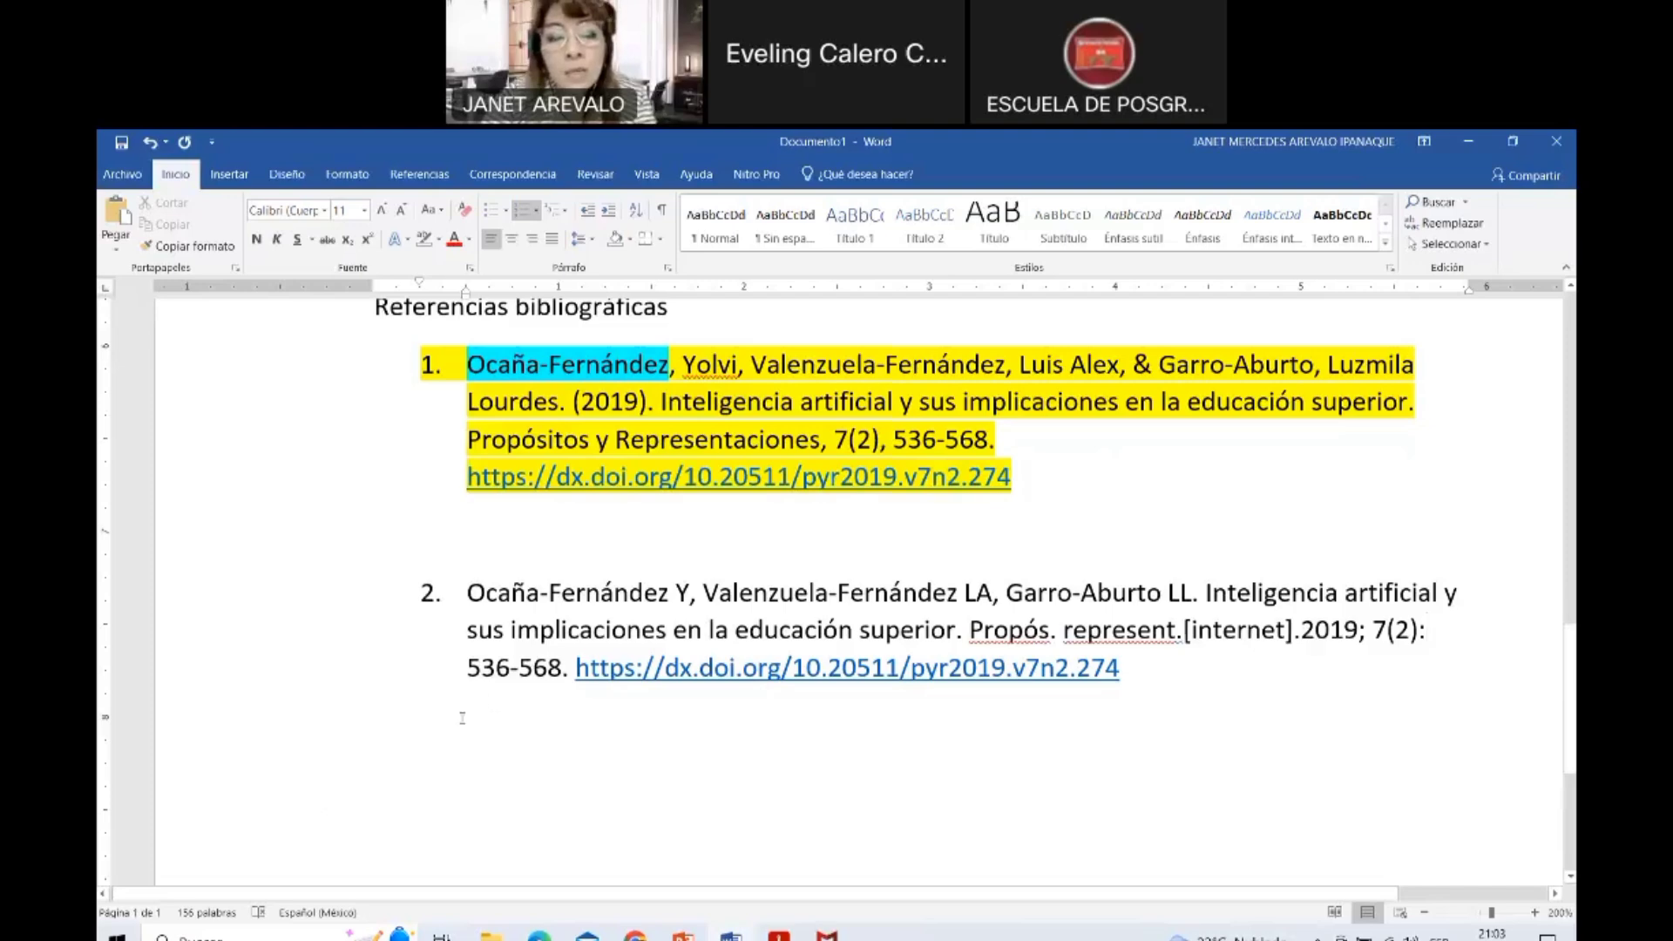
click(514, 679)
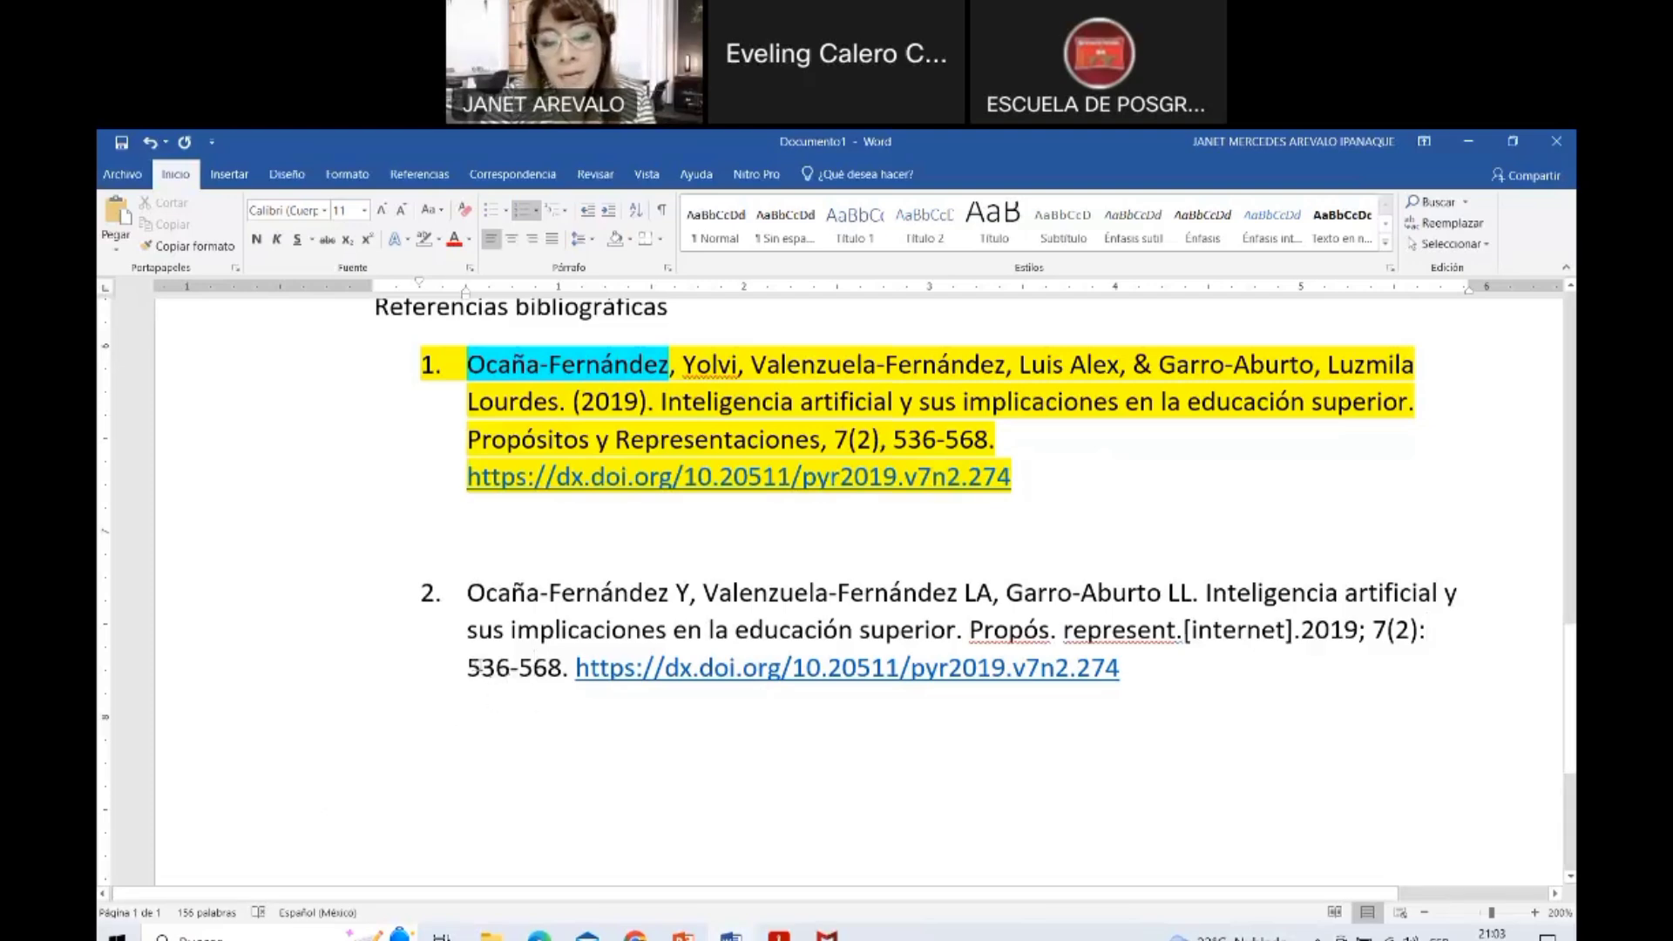
drag(478, 667, 562, 669)
click(601, 767)
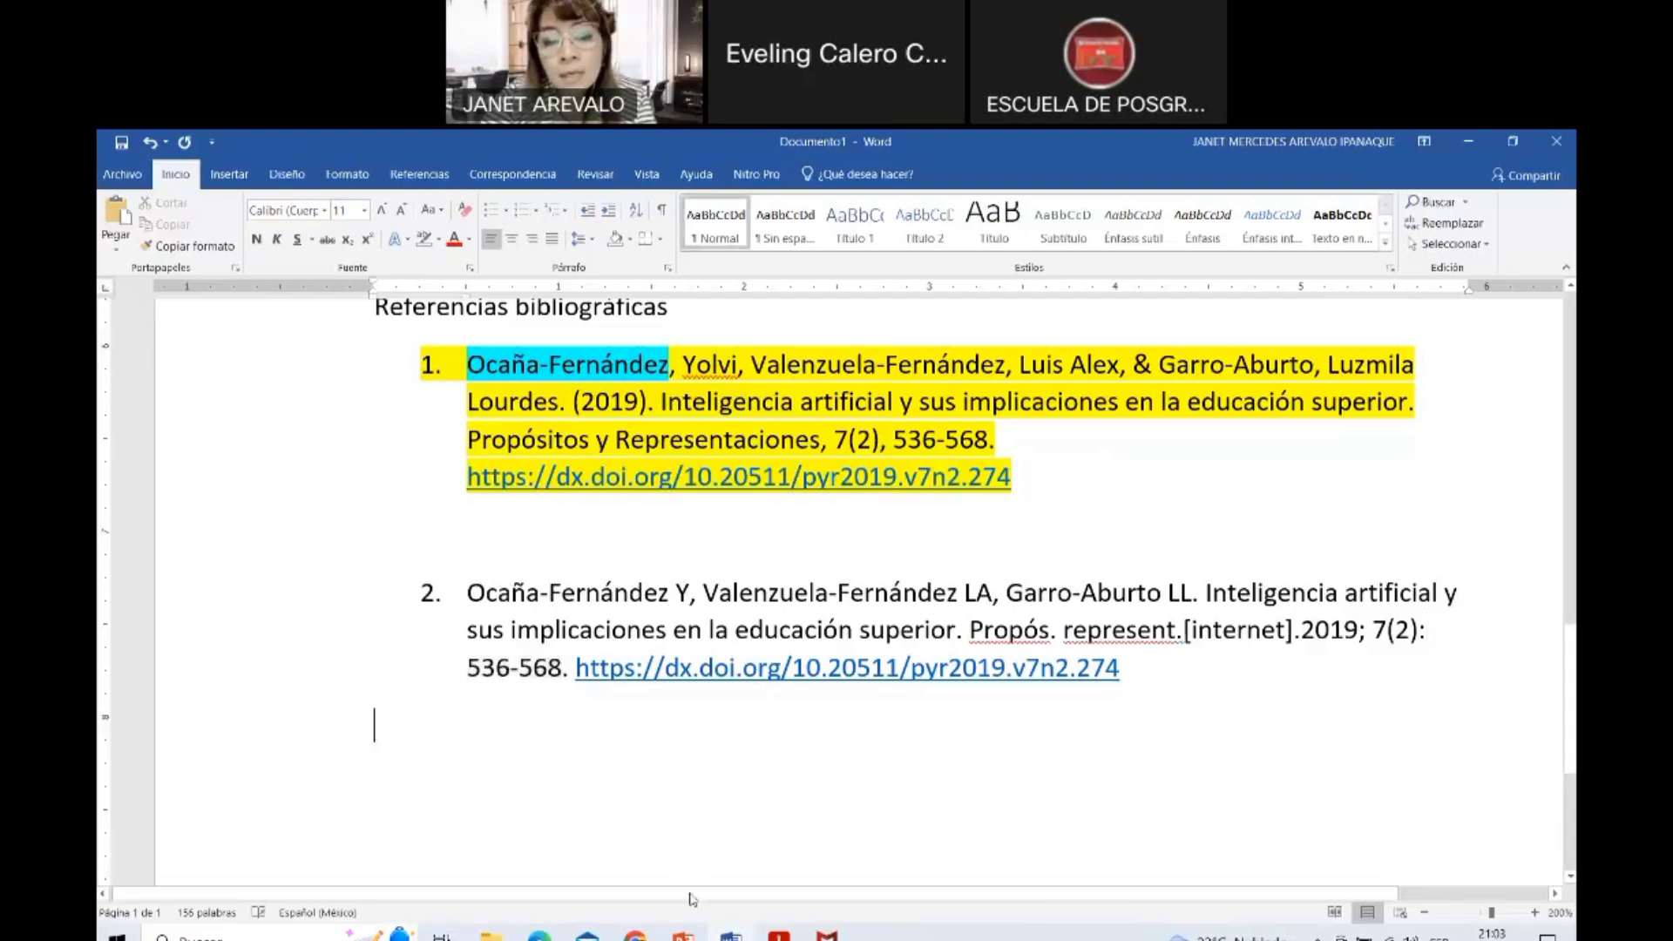
Recheck the Artículos slide in PowerPoint, and in Word insert "Disponible en:" before the DOI link of the second reference
click(683, 934)
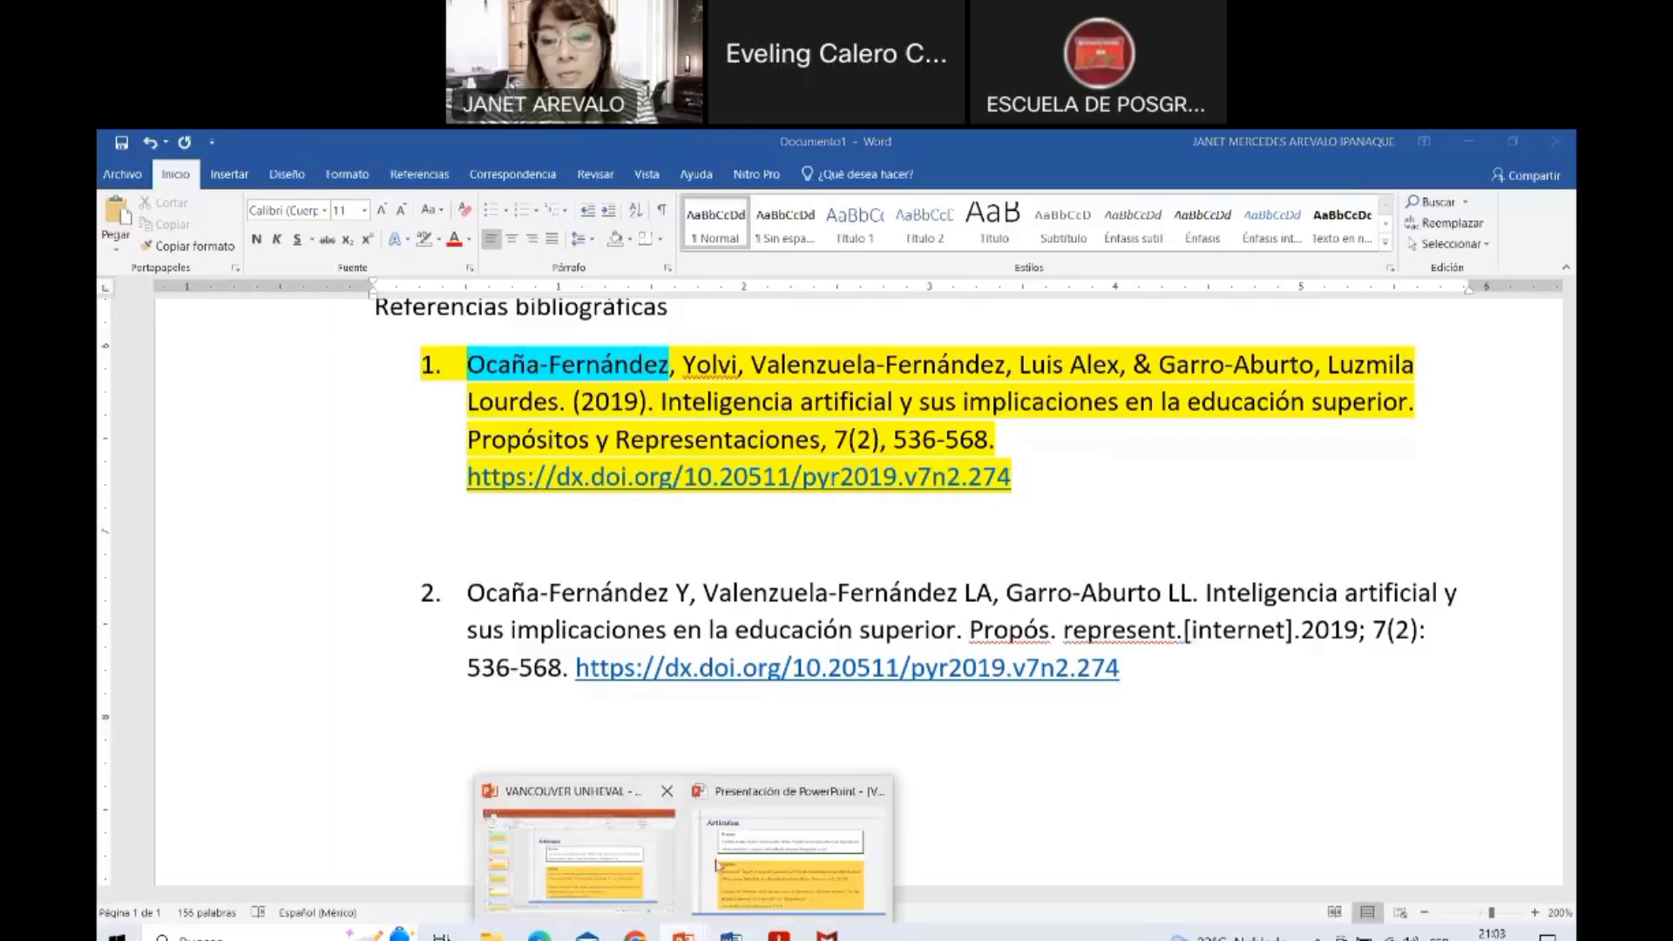
click(792, 871)
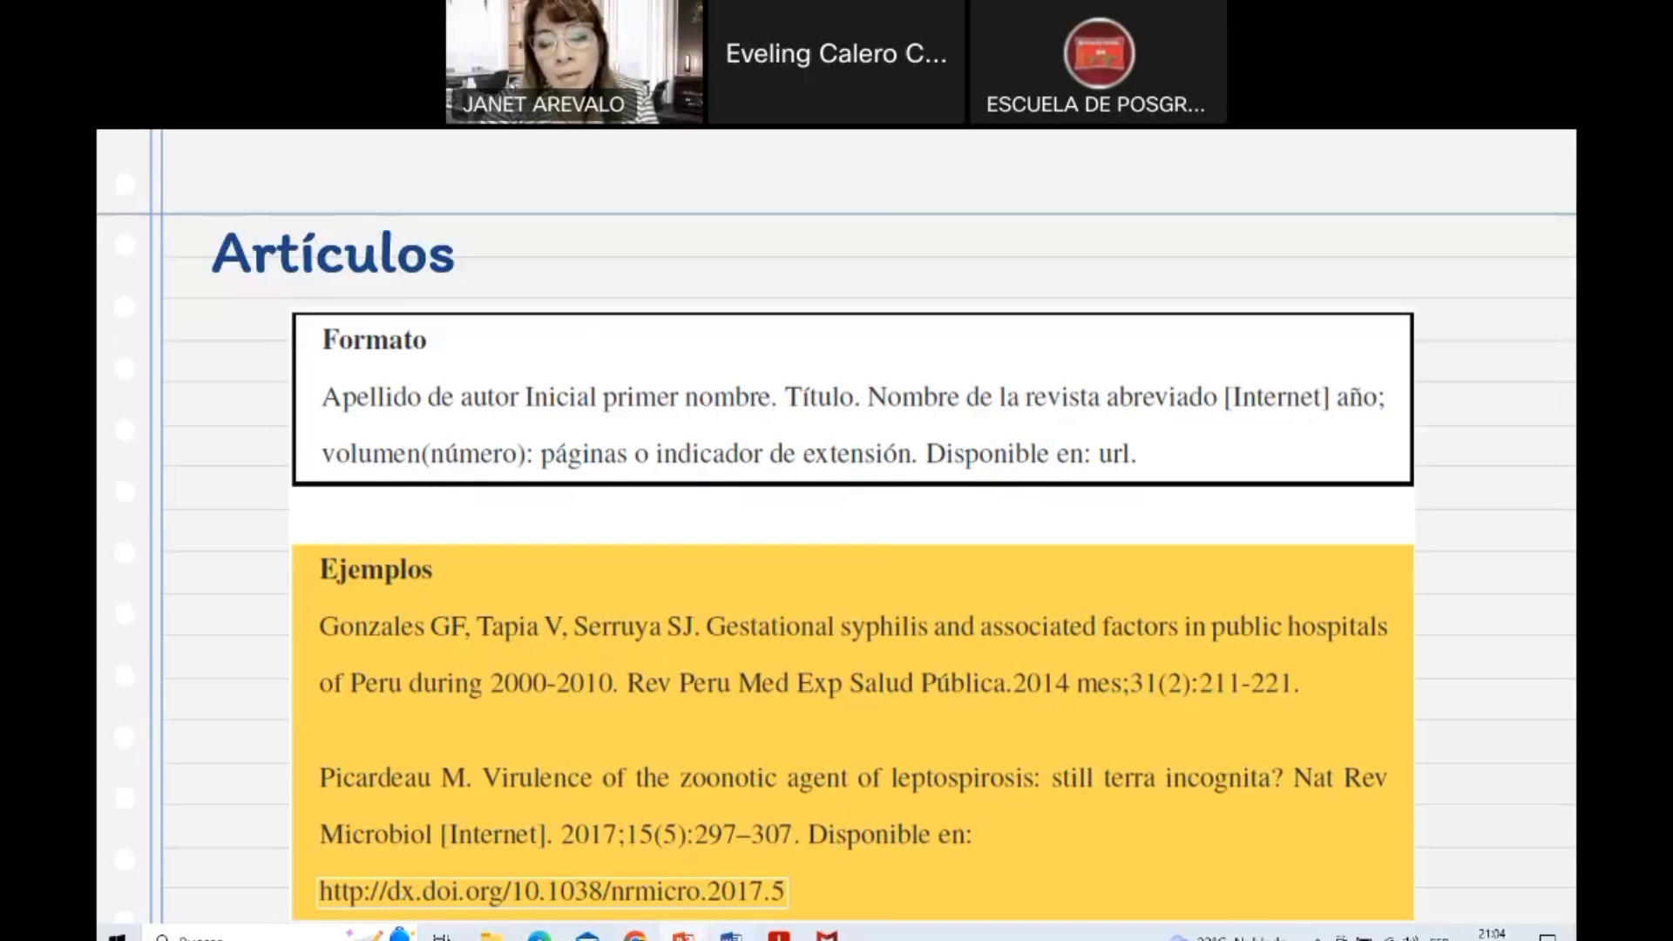
click(730, 936)
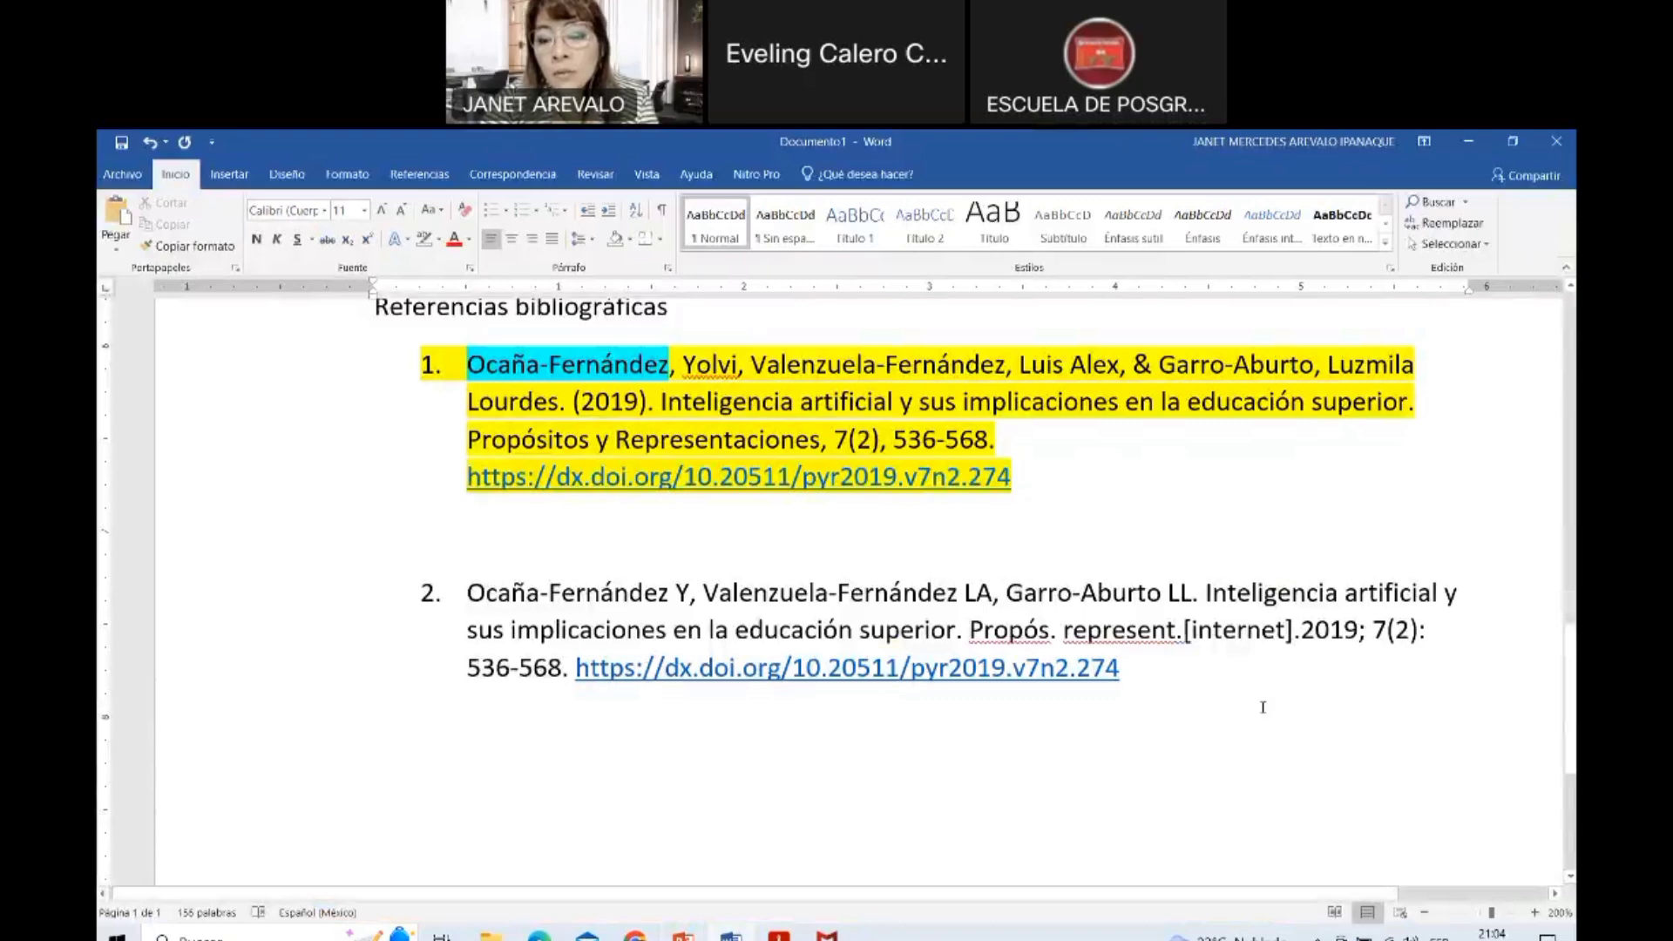
click(1255, 707)
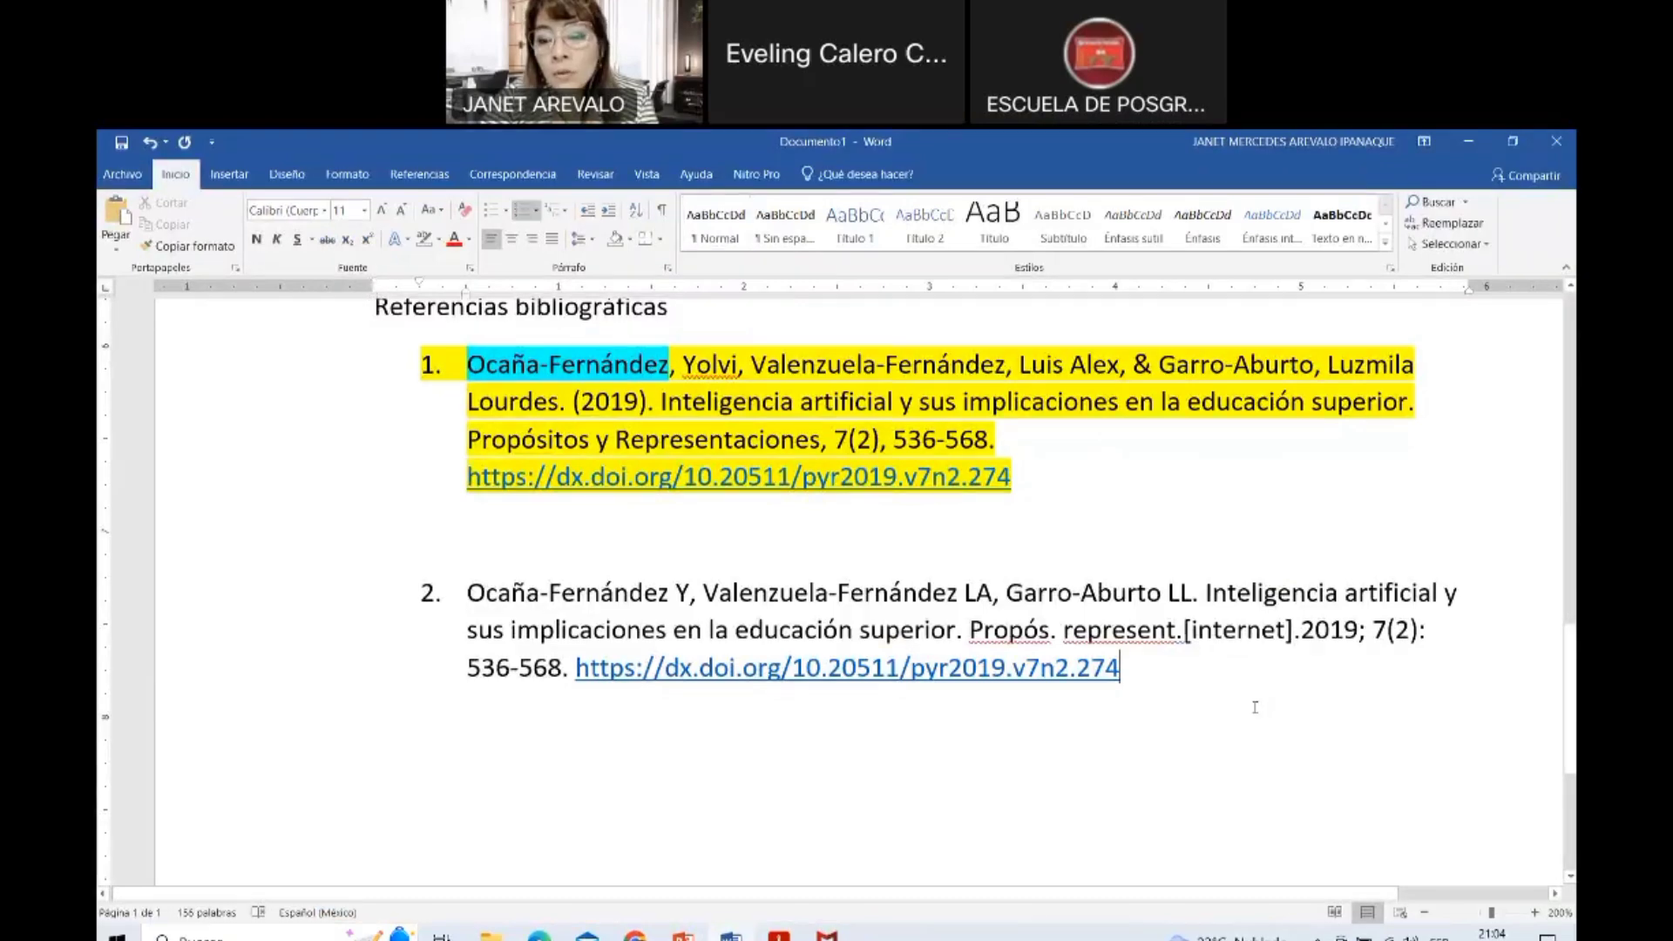
click(574, 673)
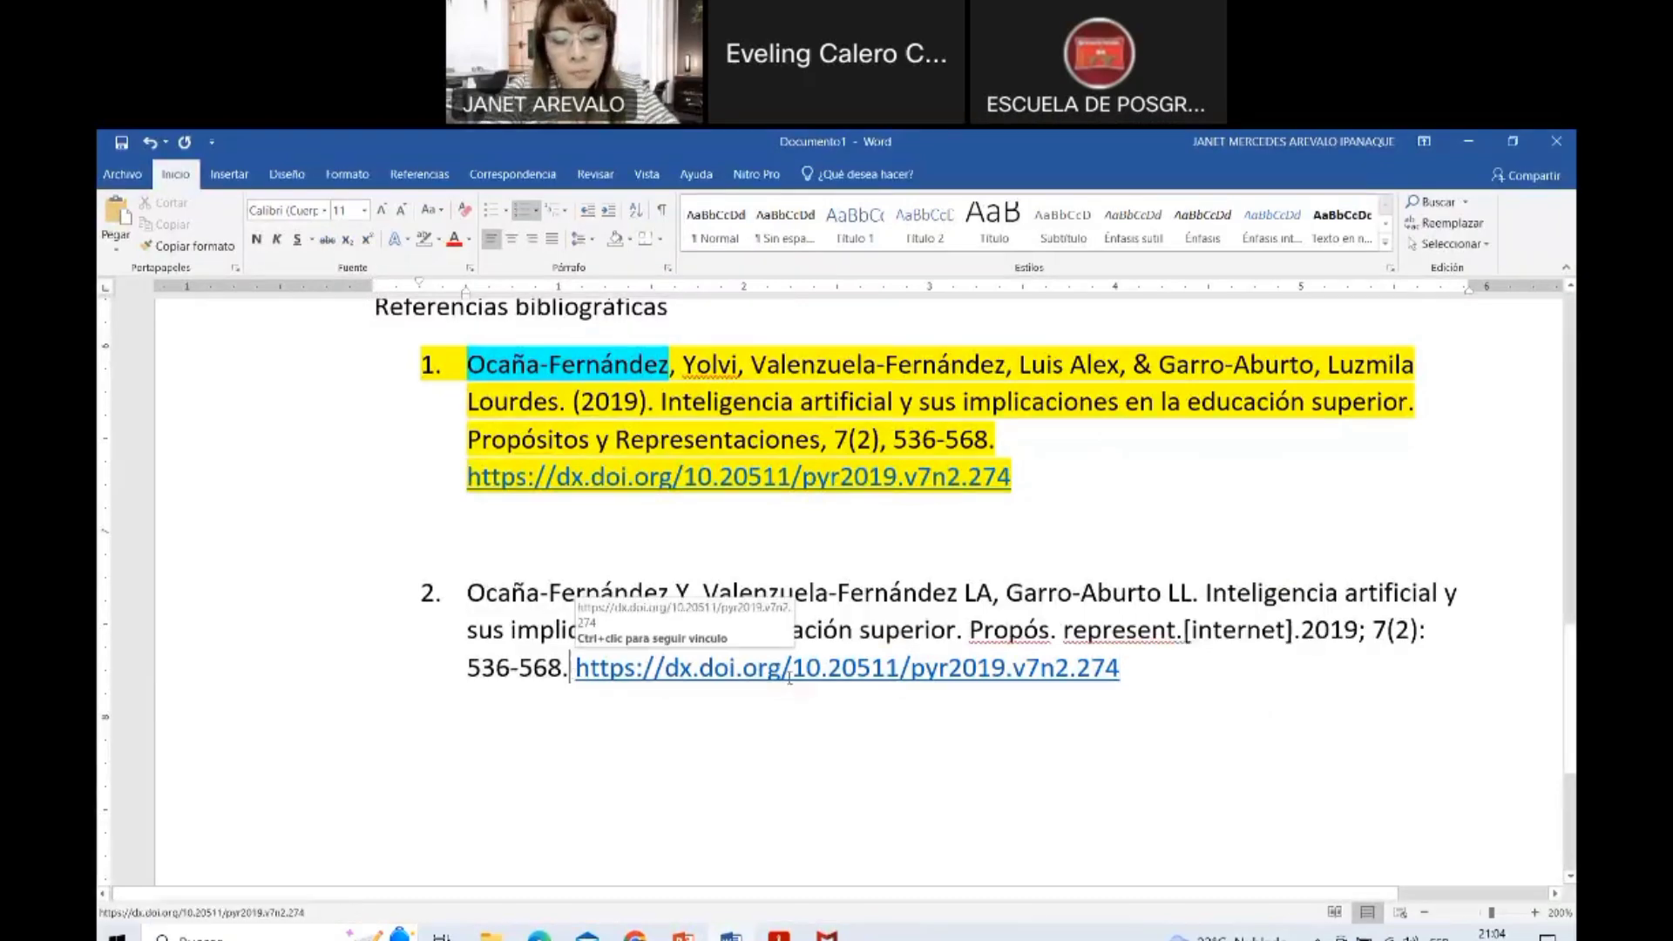
text(Disponible )
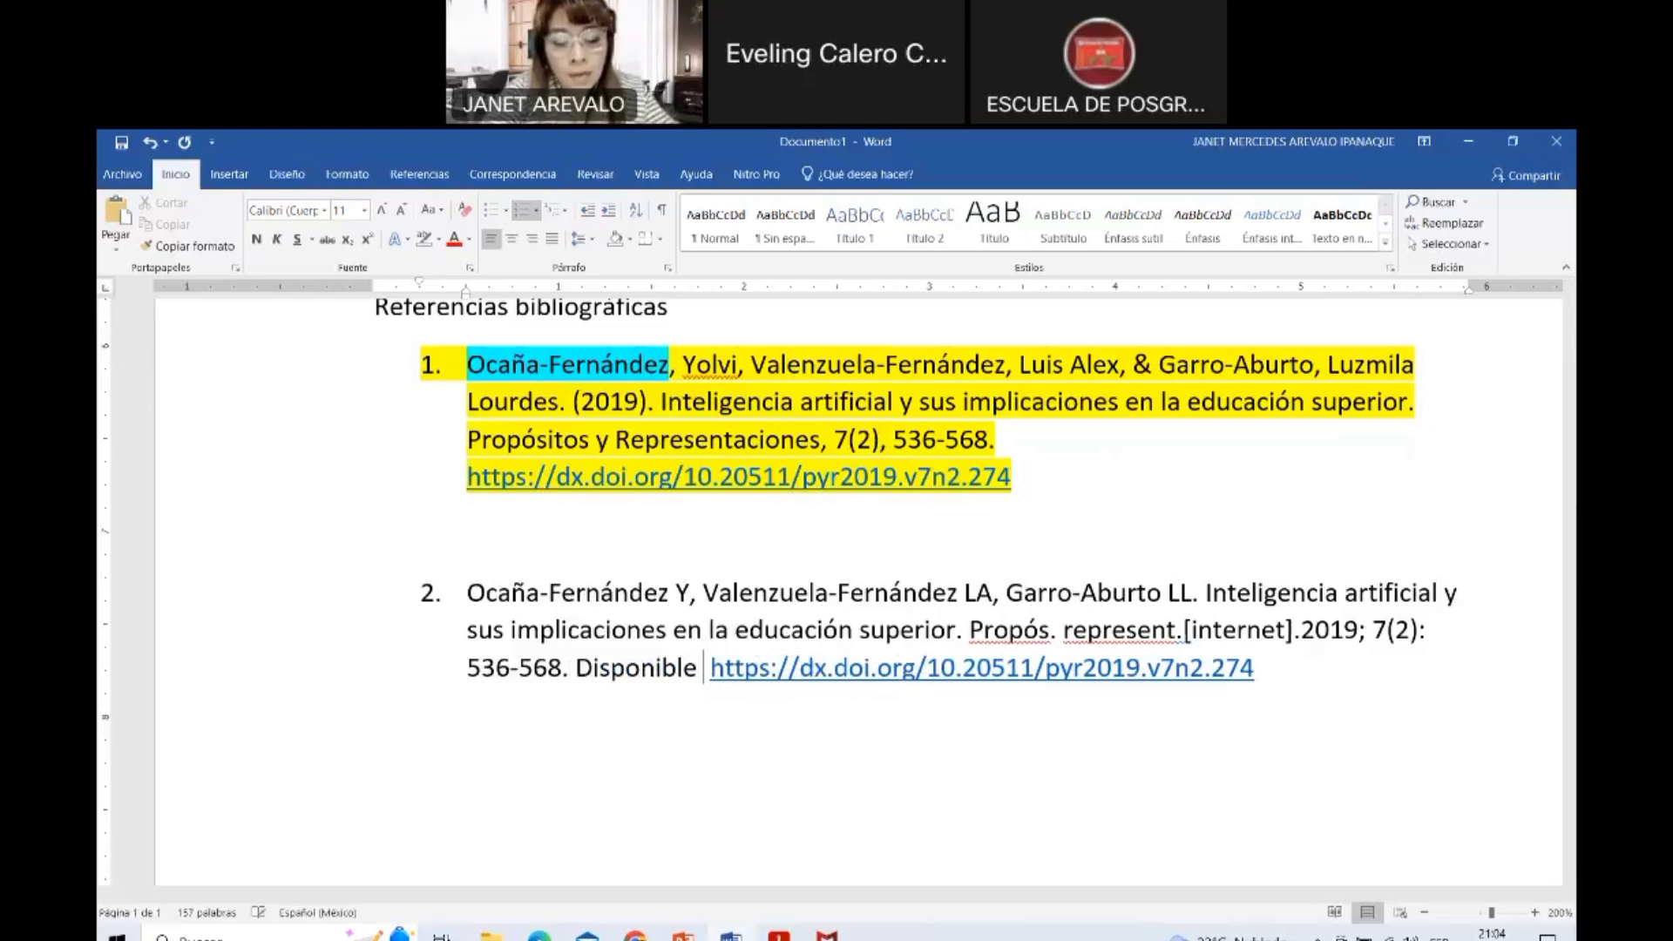
text(en:)
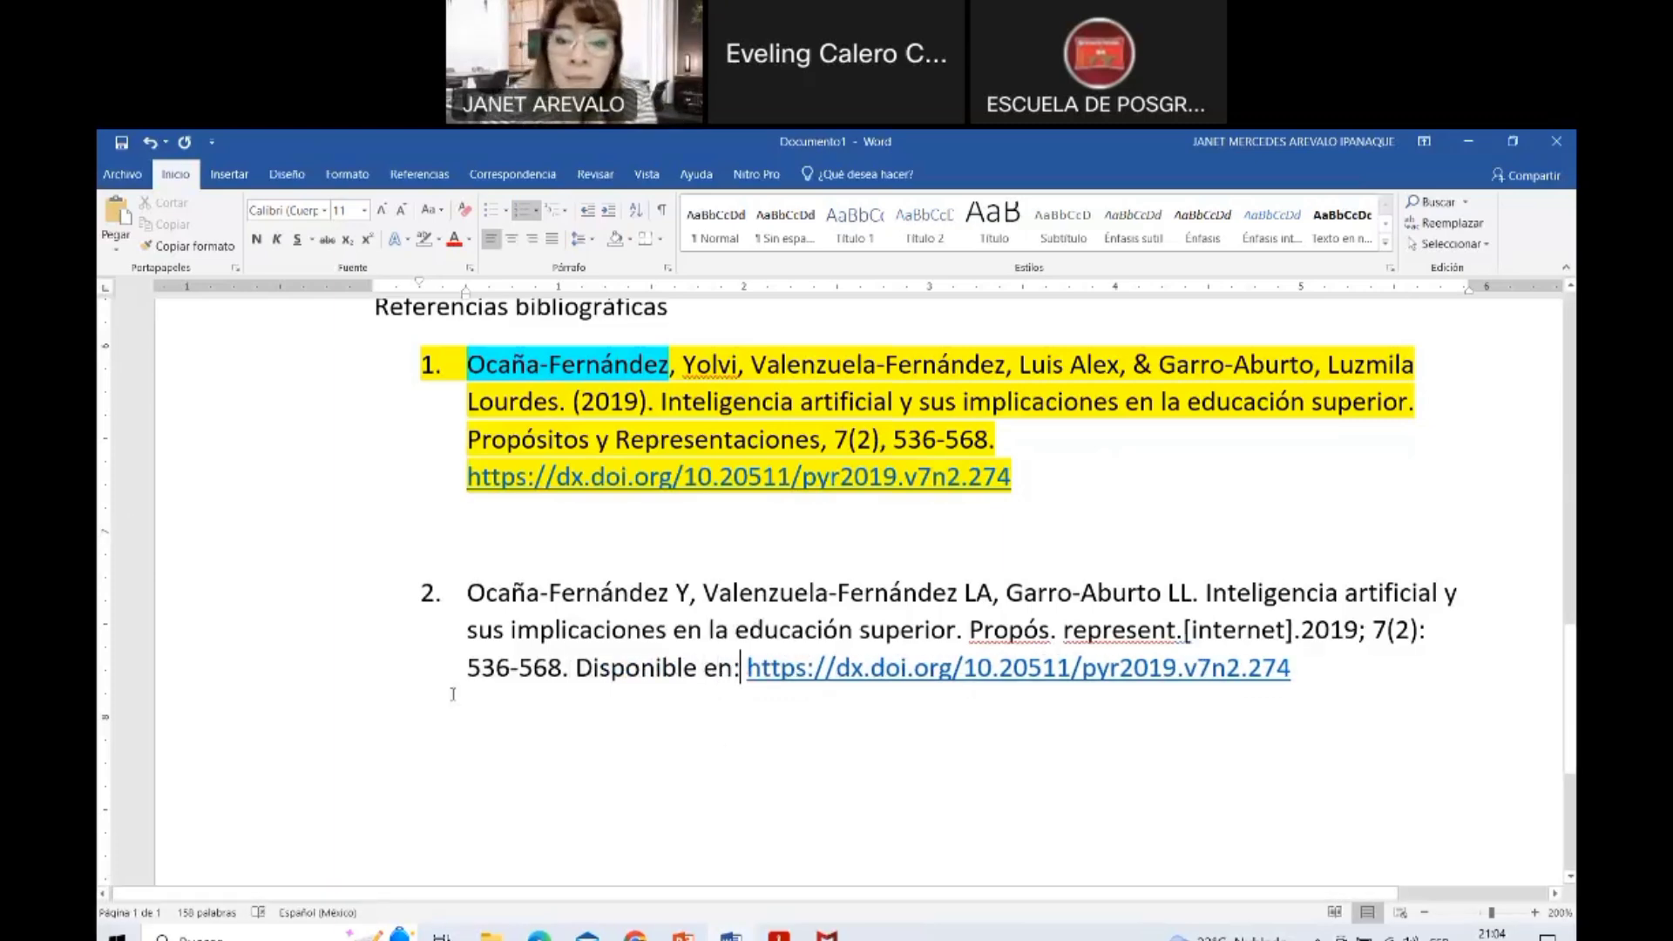
click(777, 736)
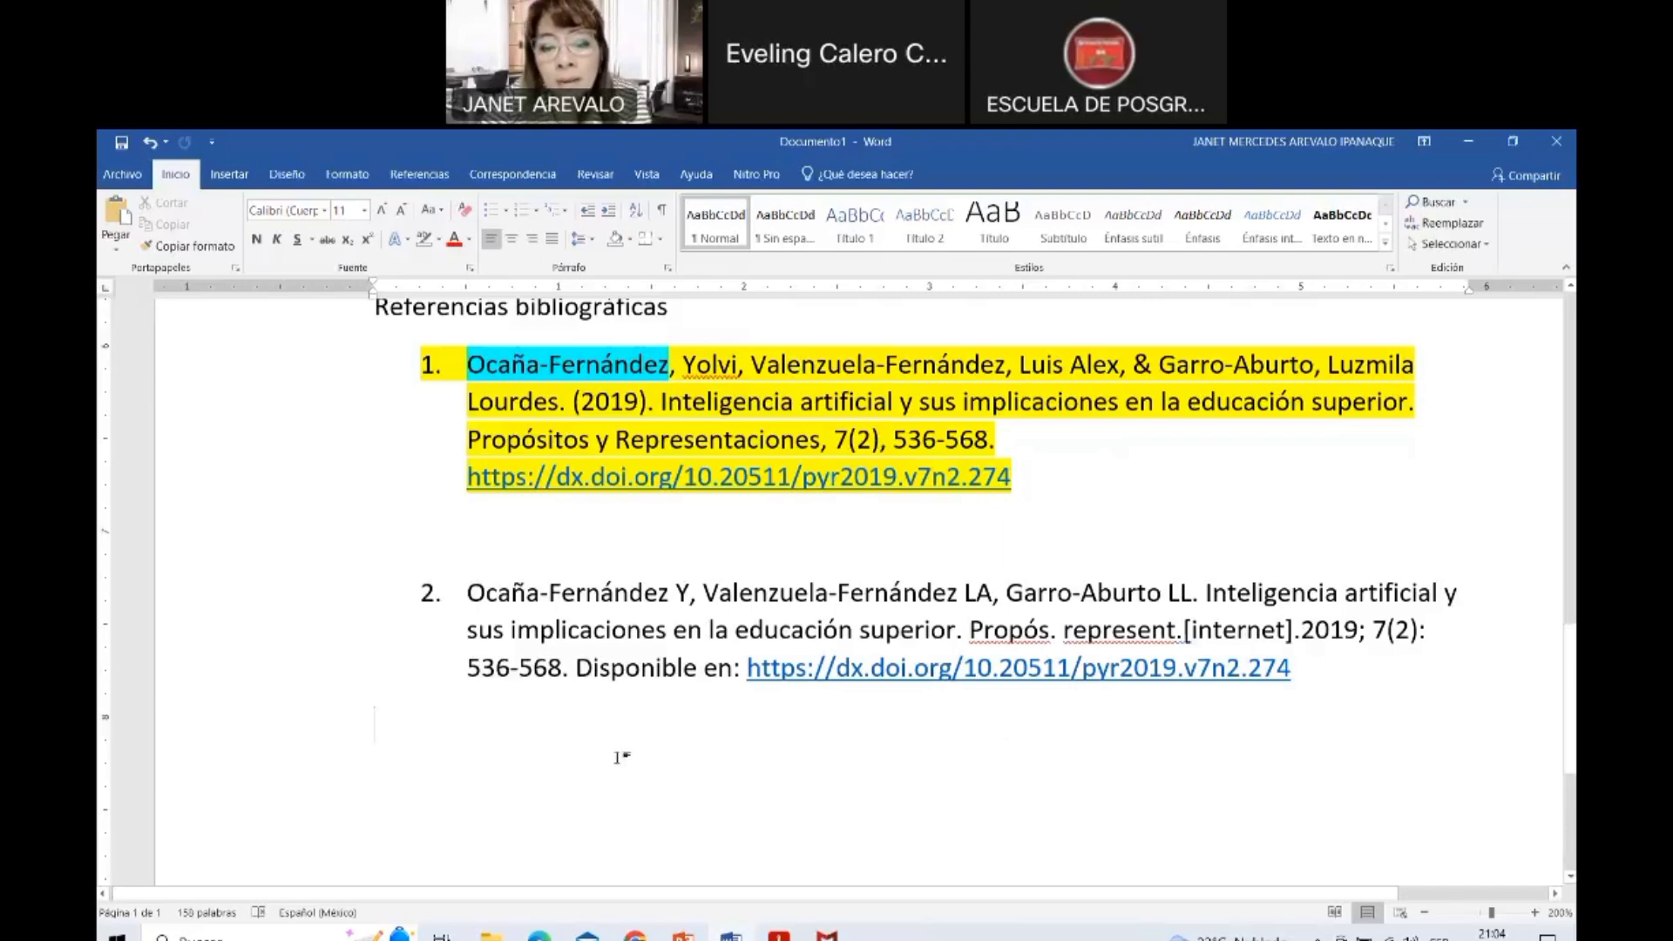
click(575, 668)
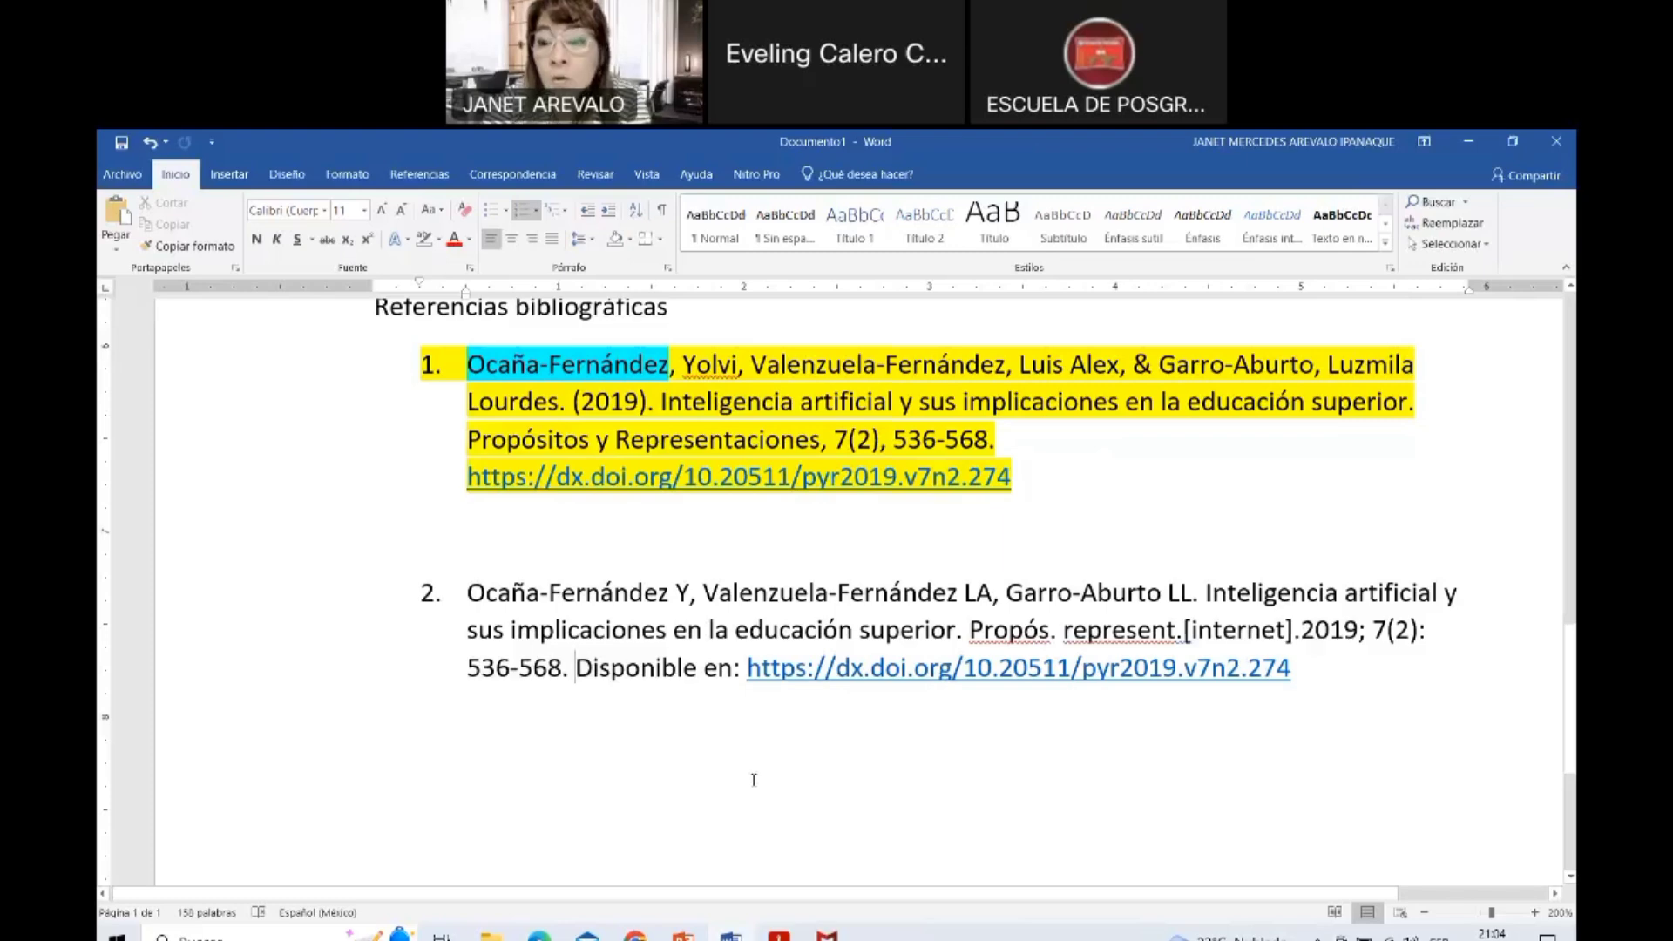
click(895, 761)
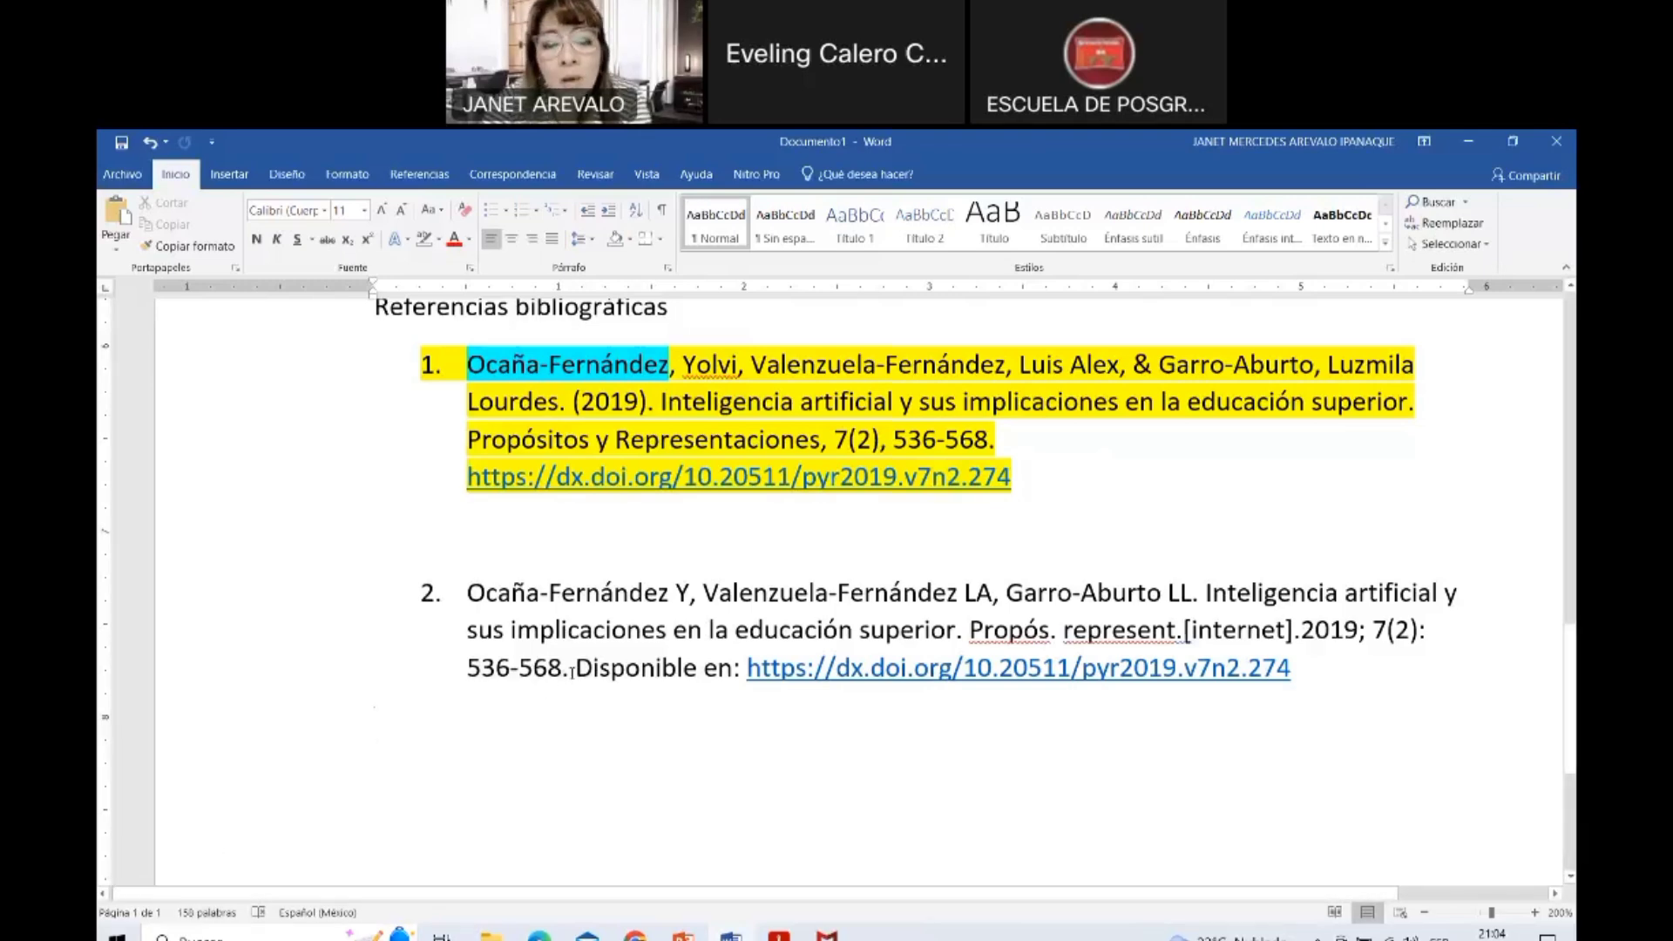
click(573, 671)
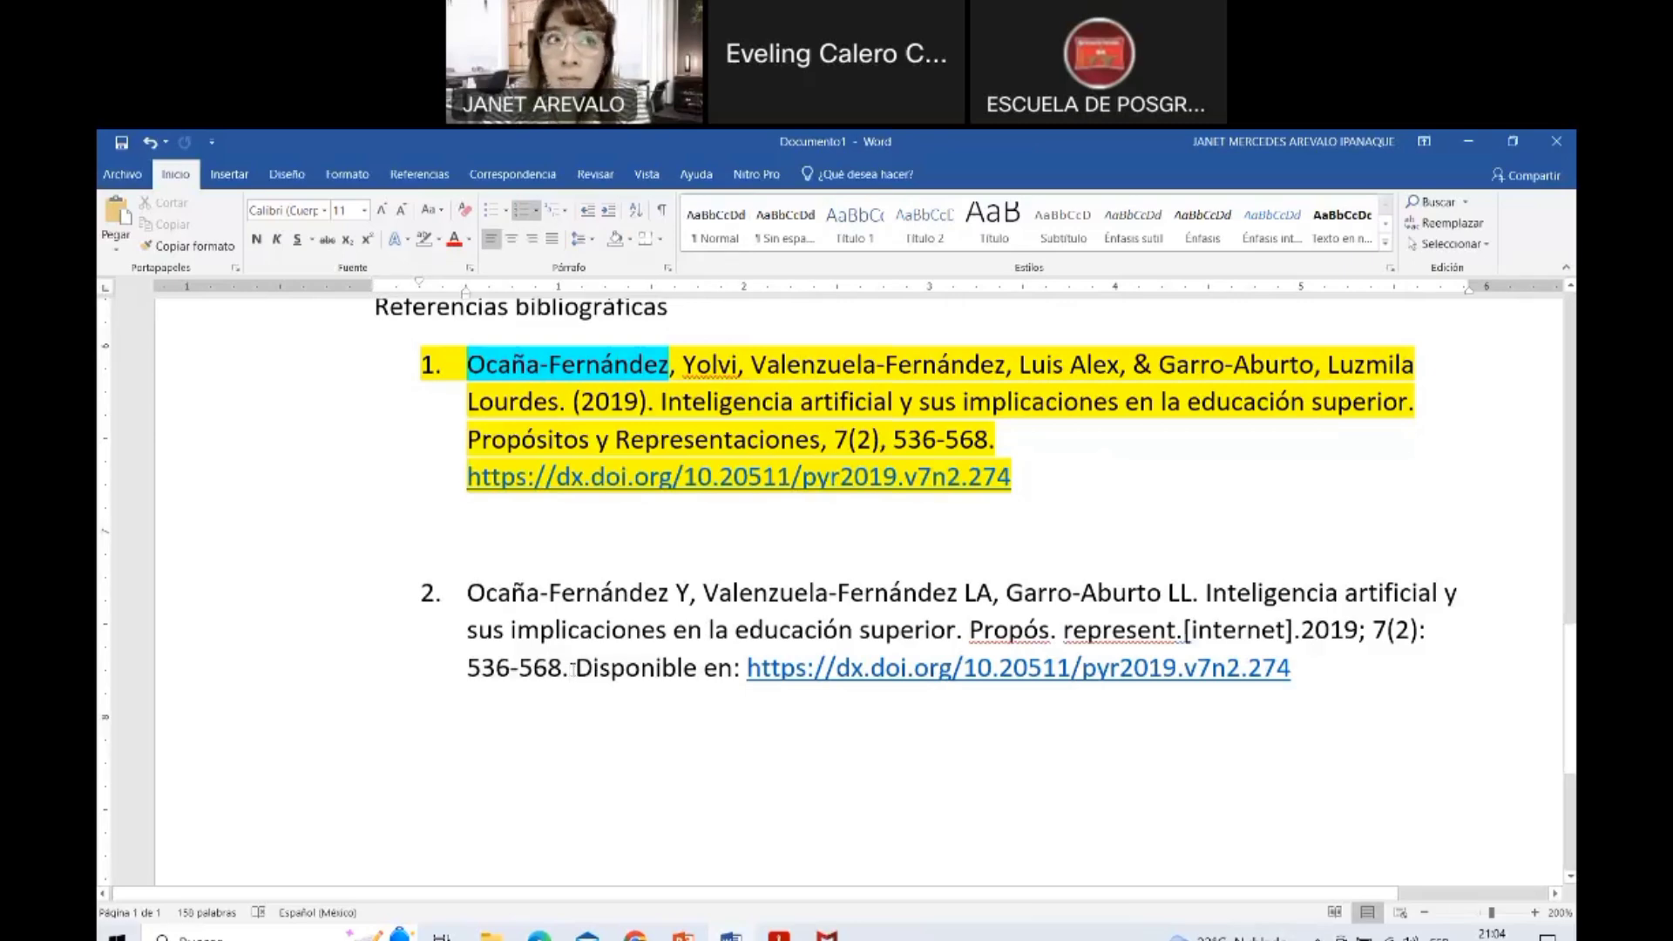
click(729, 810)
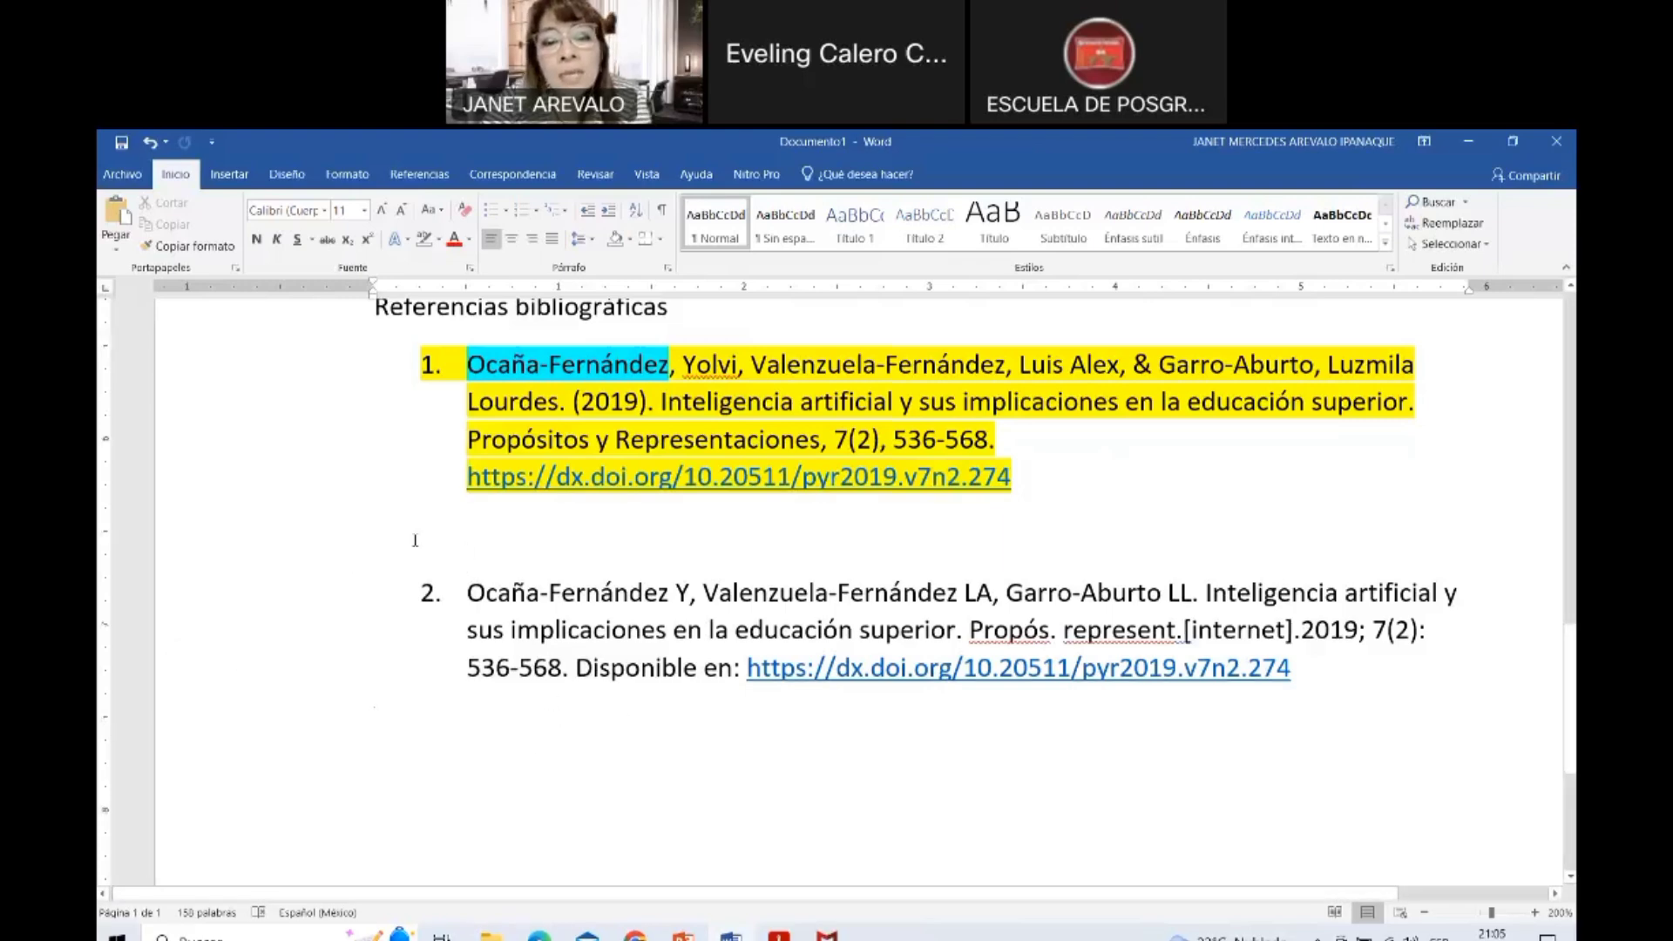
Delete the highlighted original reference and the blank line below it, leaving only the Vancouver-style version in the list
scroll(325, 532, up, 2)
drag(325, 531, 297, 679)
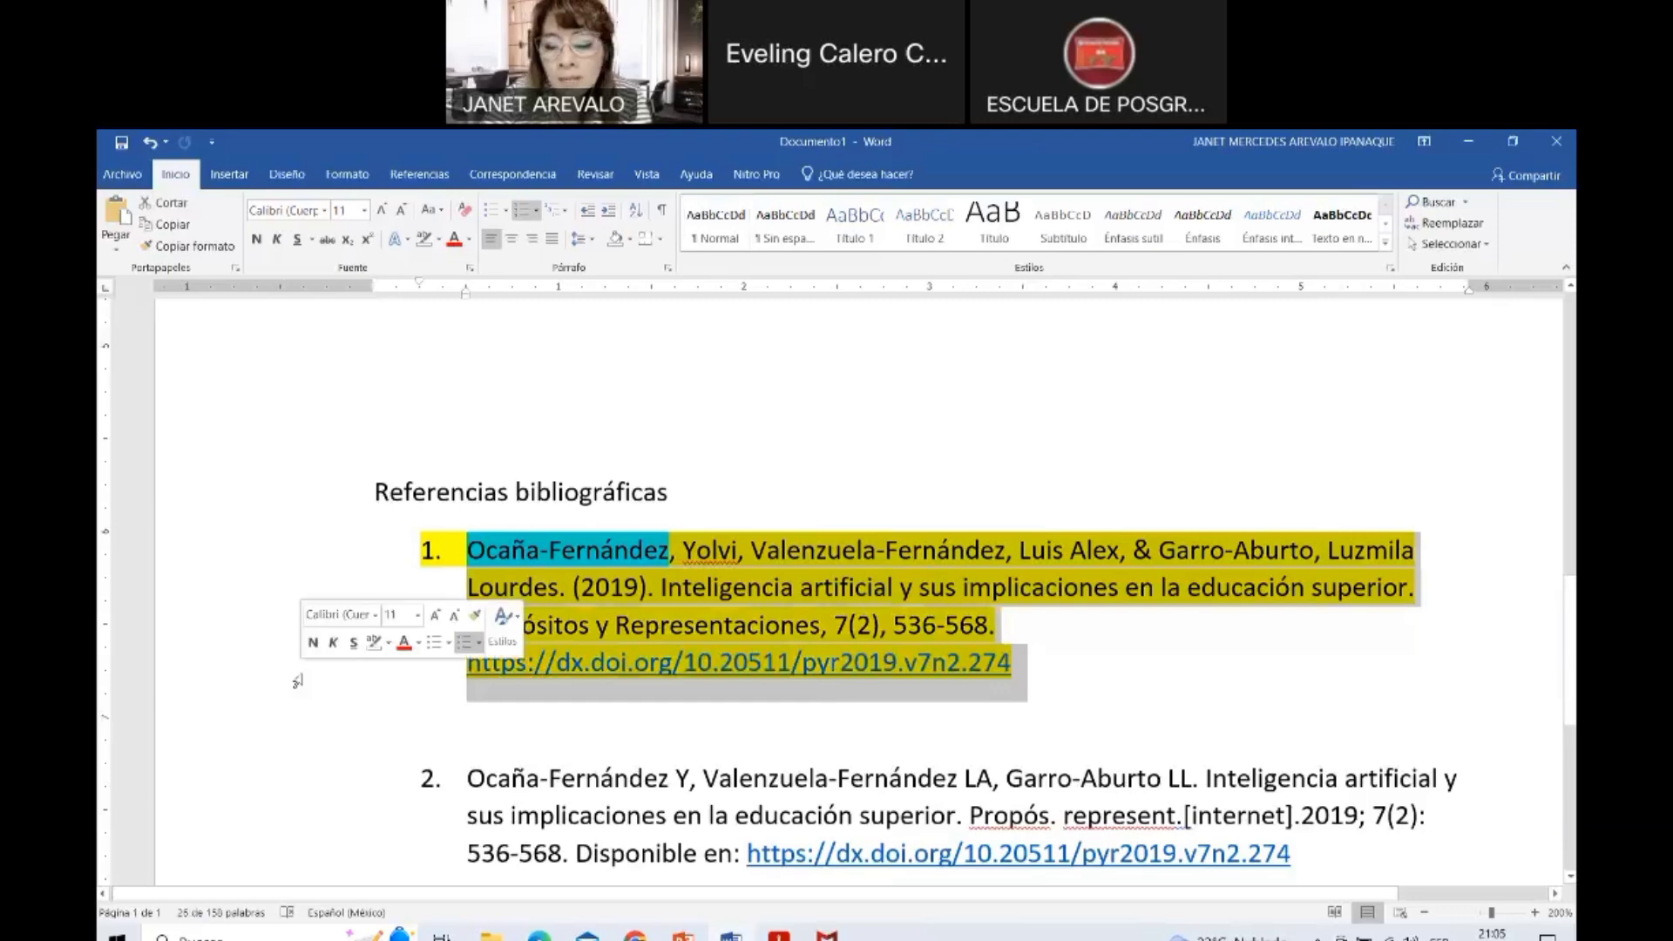
key(Delete)
key(Delete)
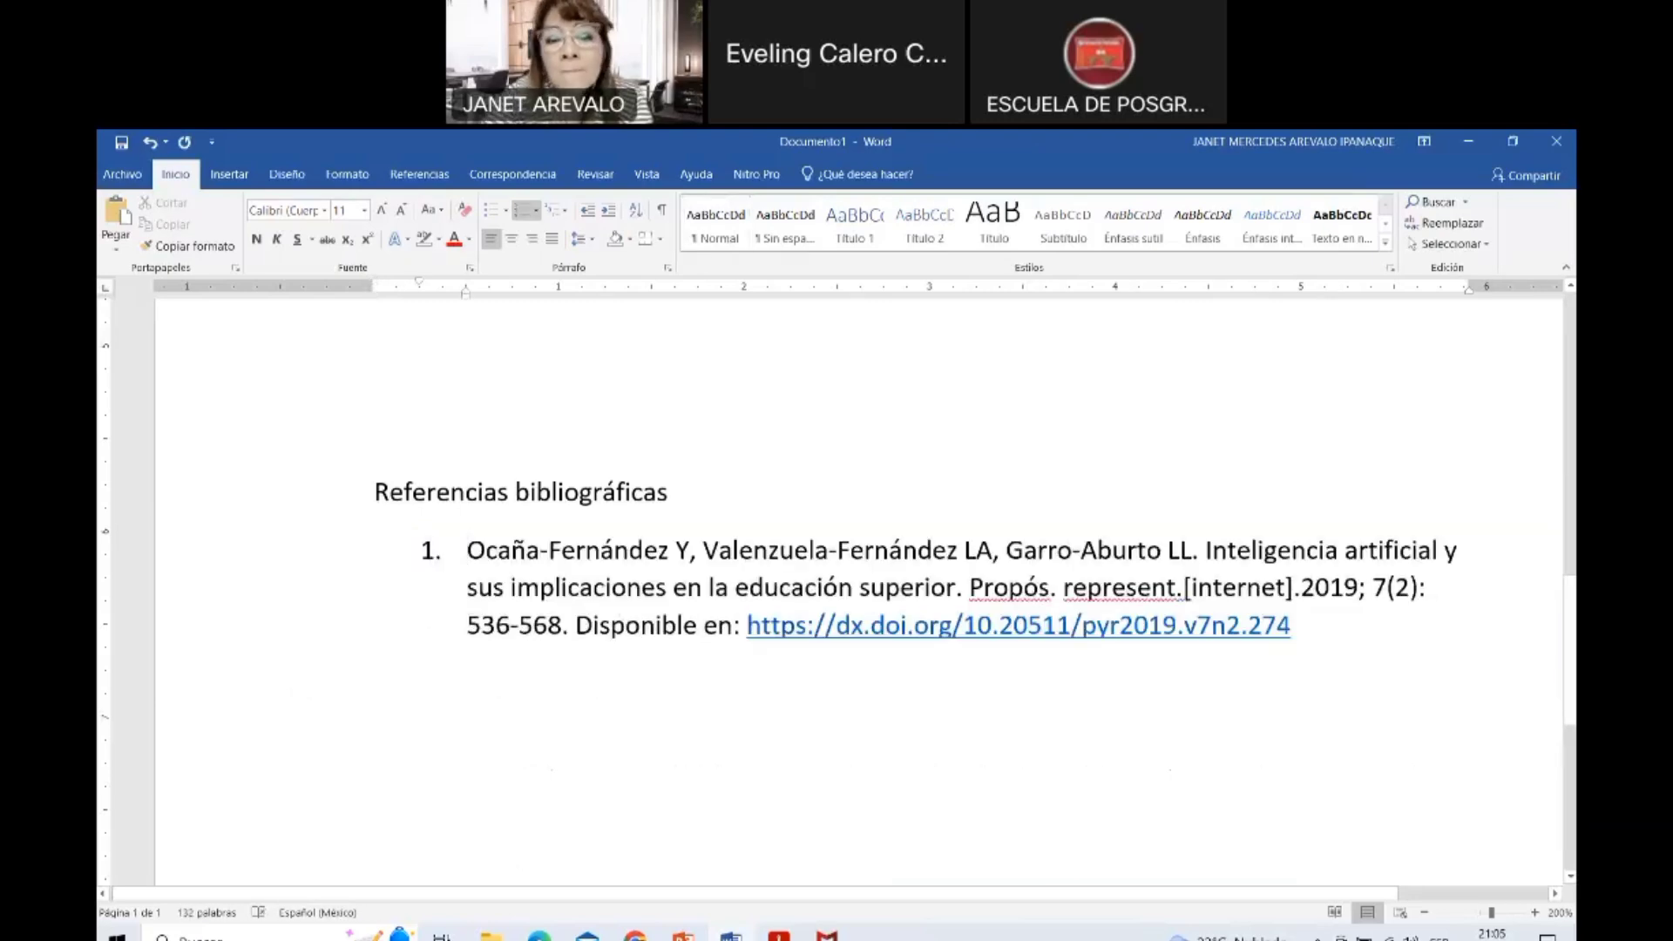
click(1193, 729)
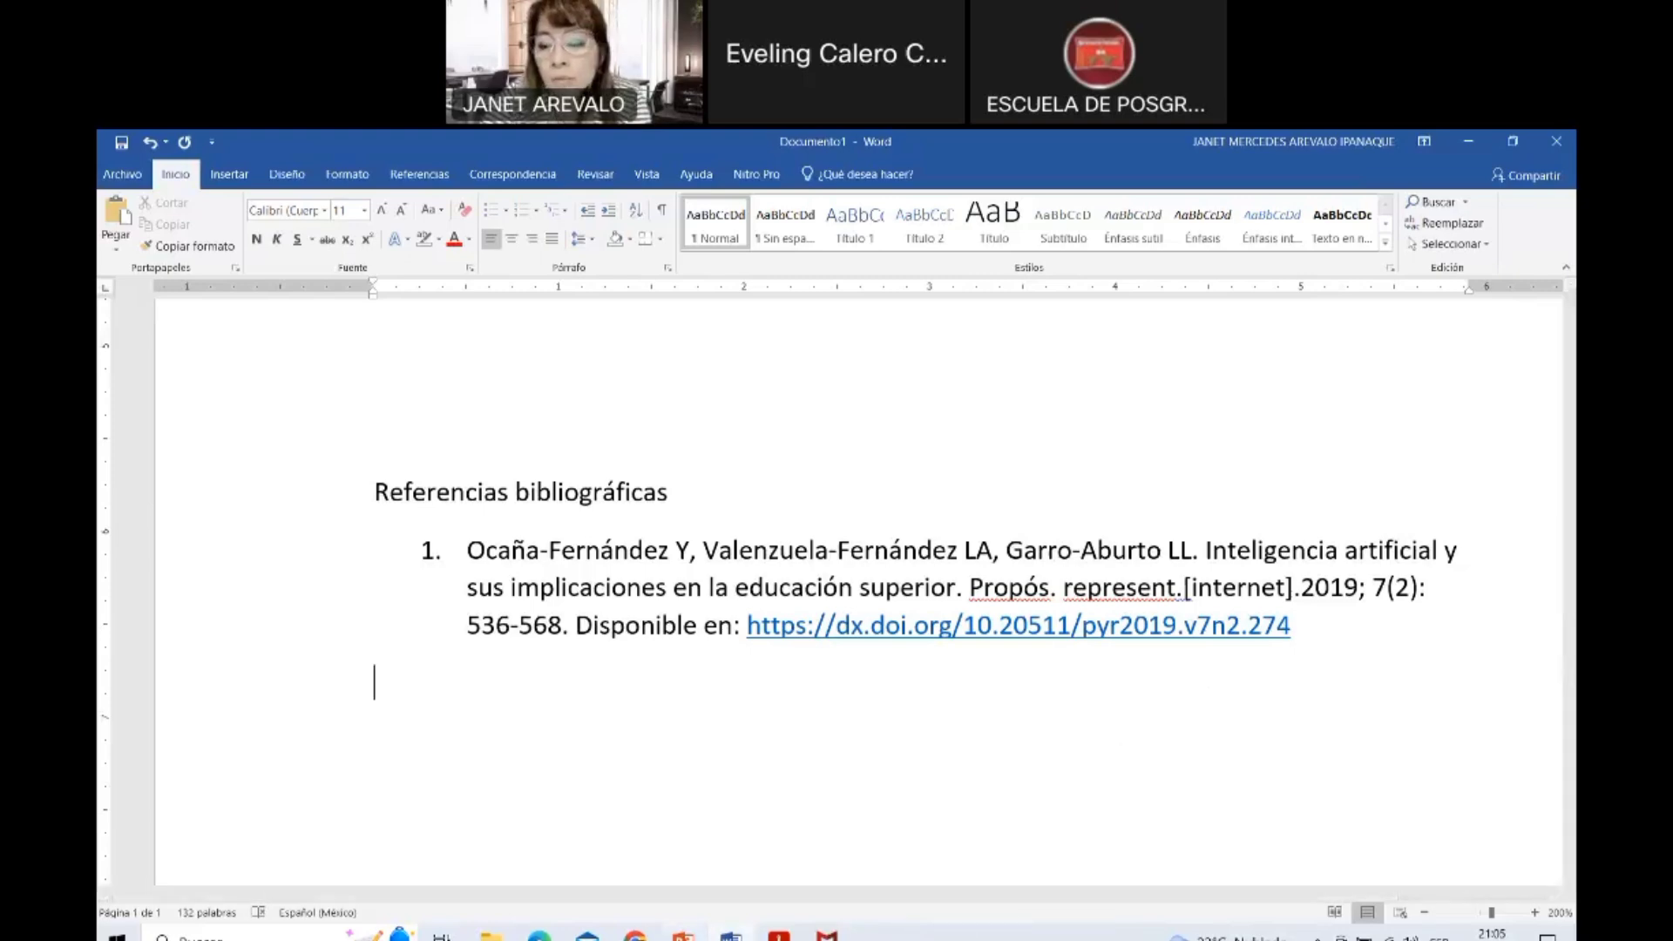
Switch to the PowerPoint slide show and review the Tesis, Páginas web and Leyes format slides, ending on Tablas
click(683, 935)
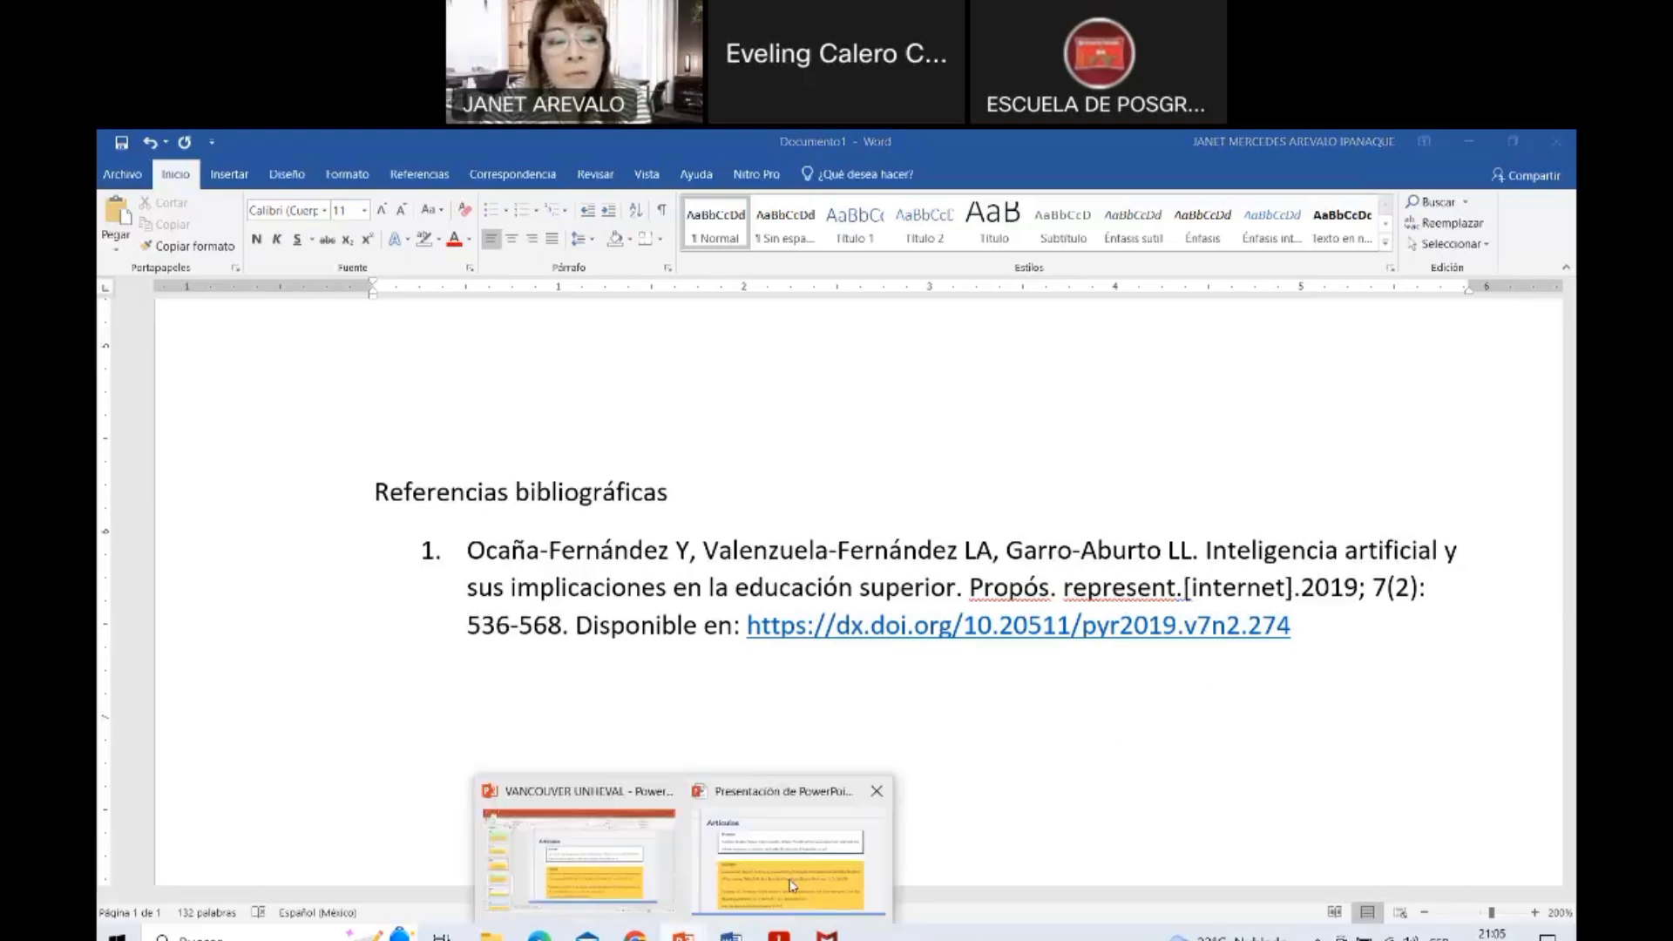
click(791, 885)
click(914, 717)
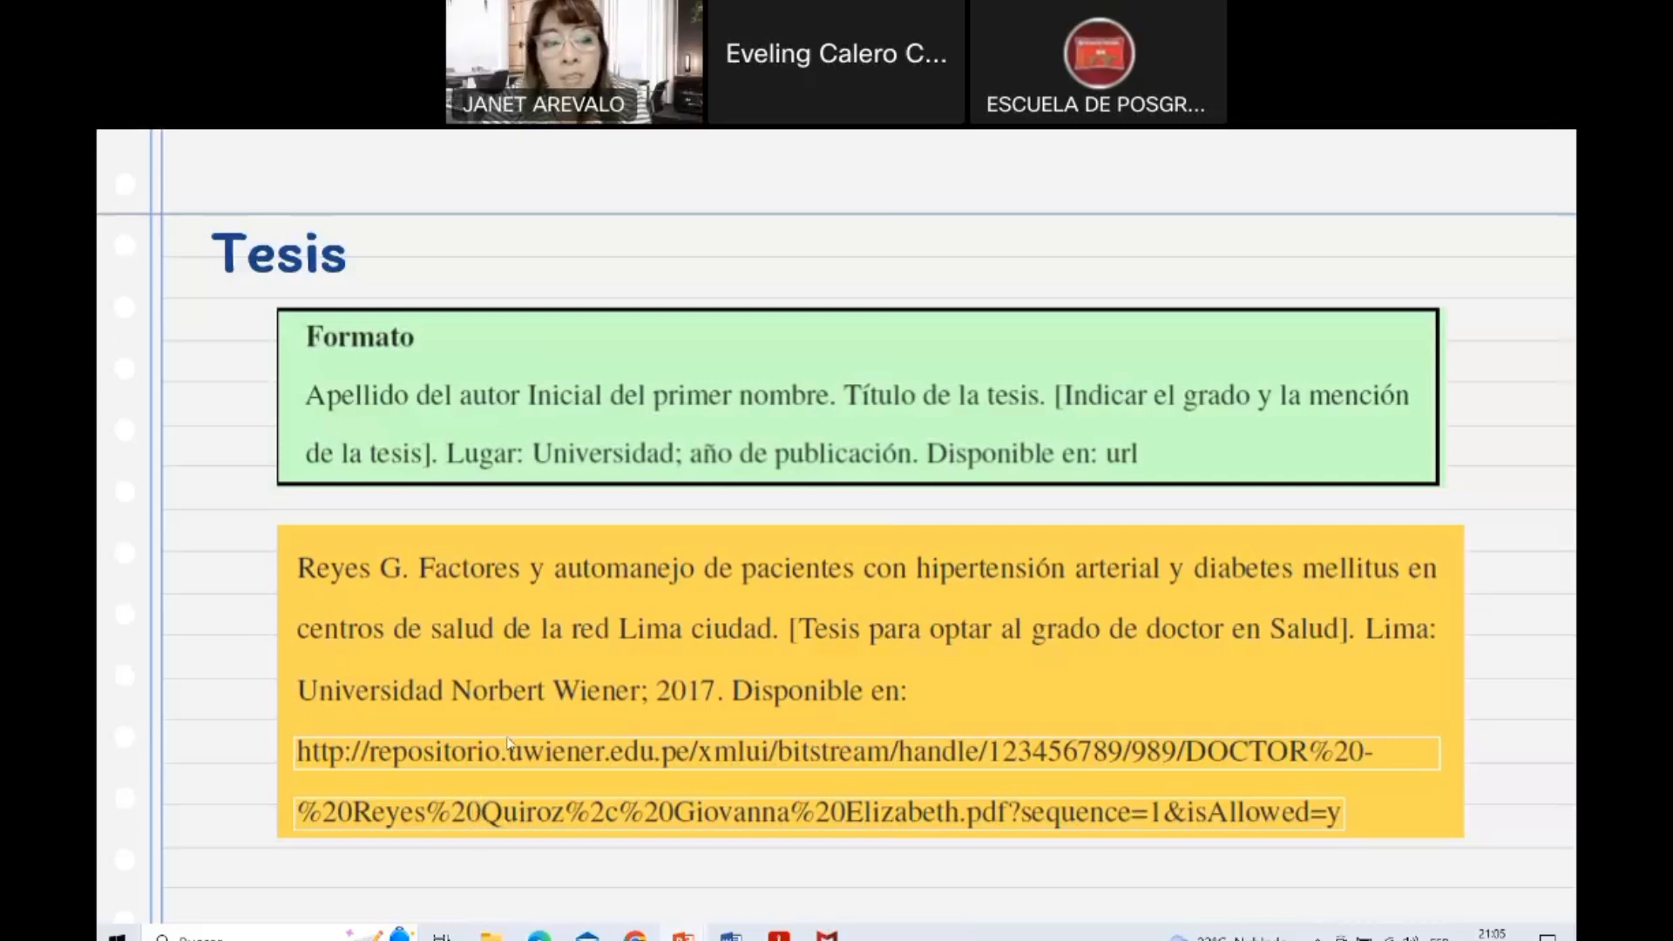
click(510, 743)
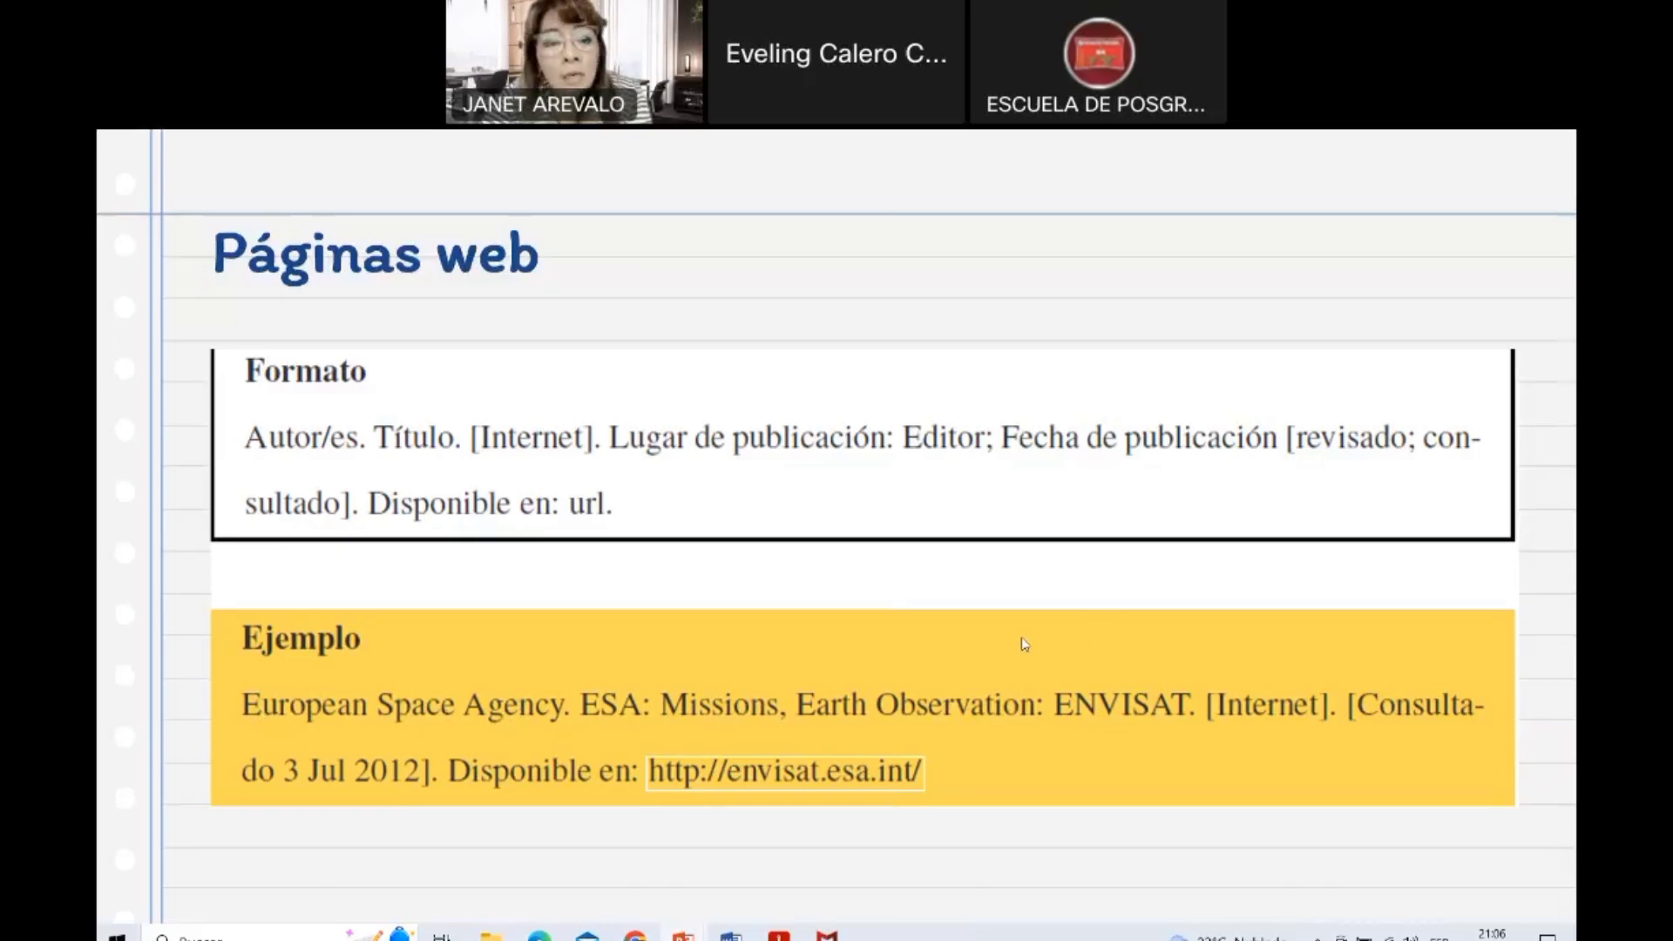
key(Right)
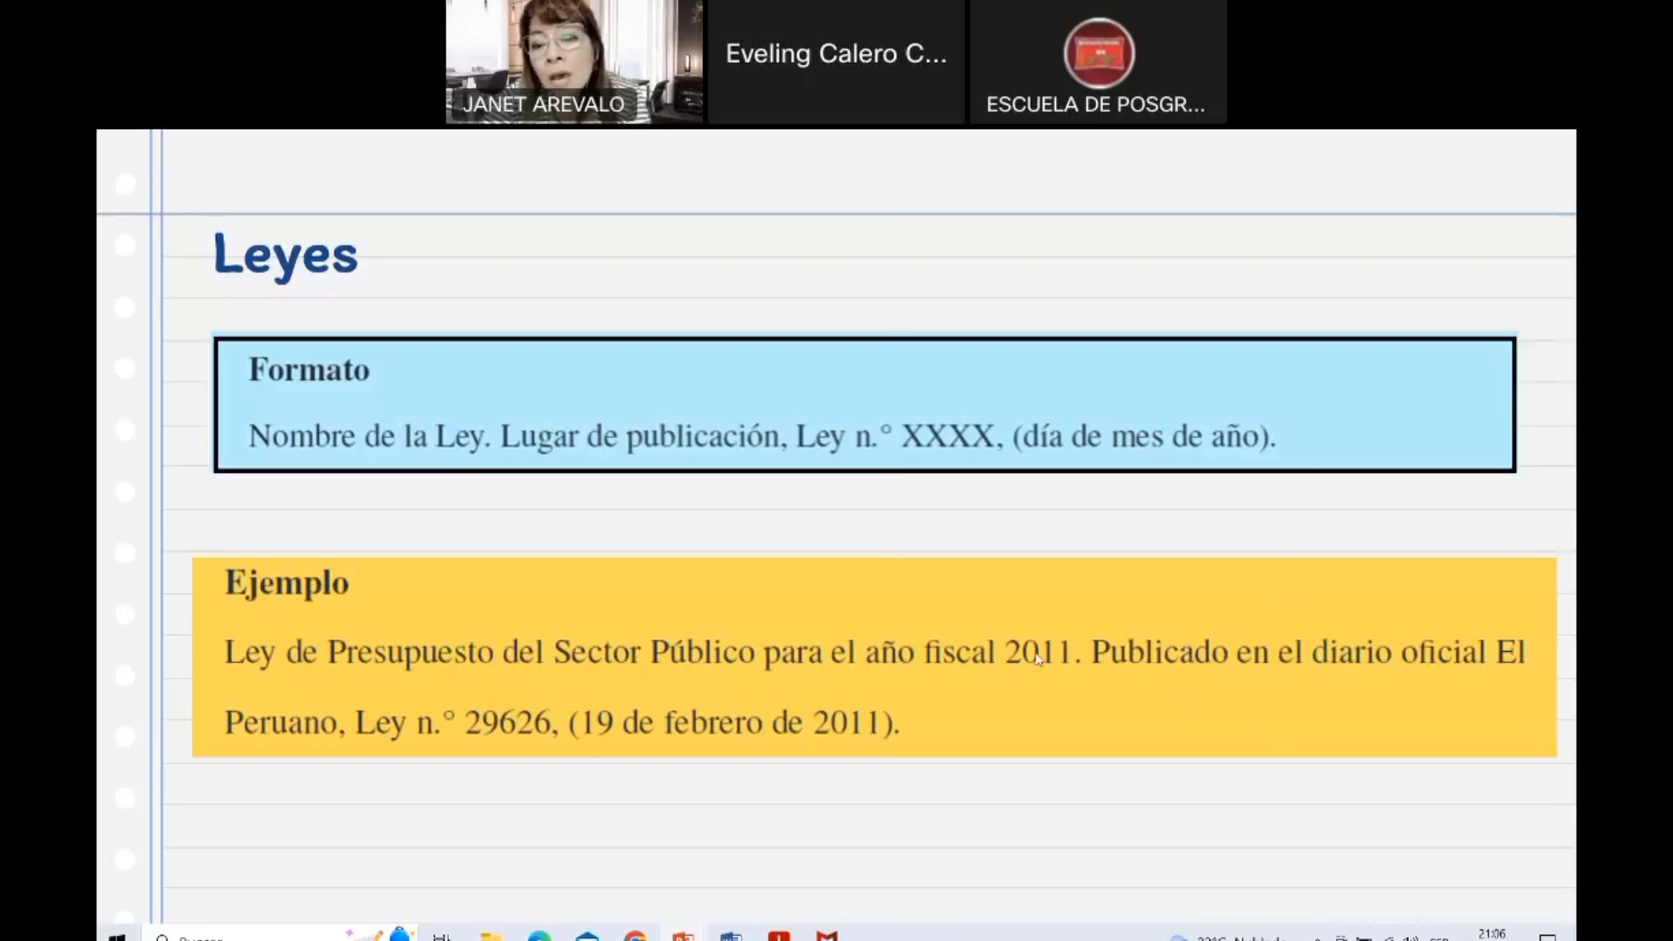
click(567, 757)
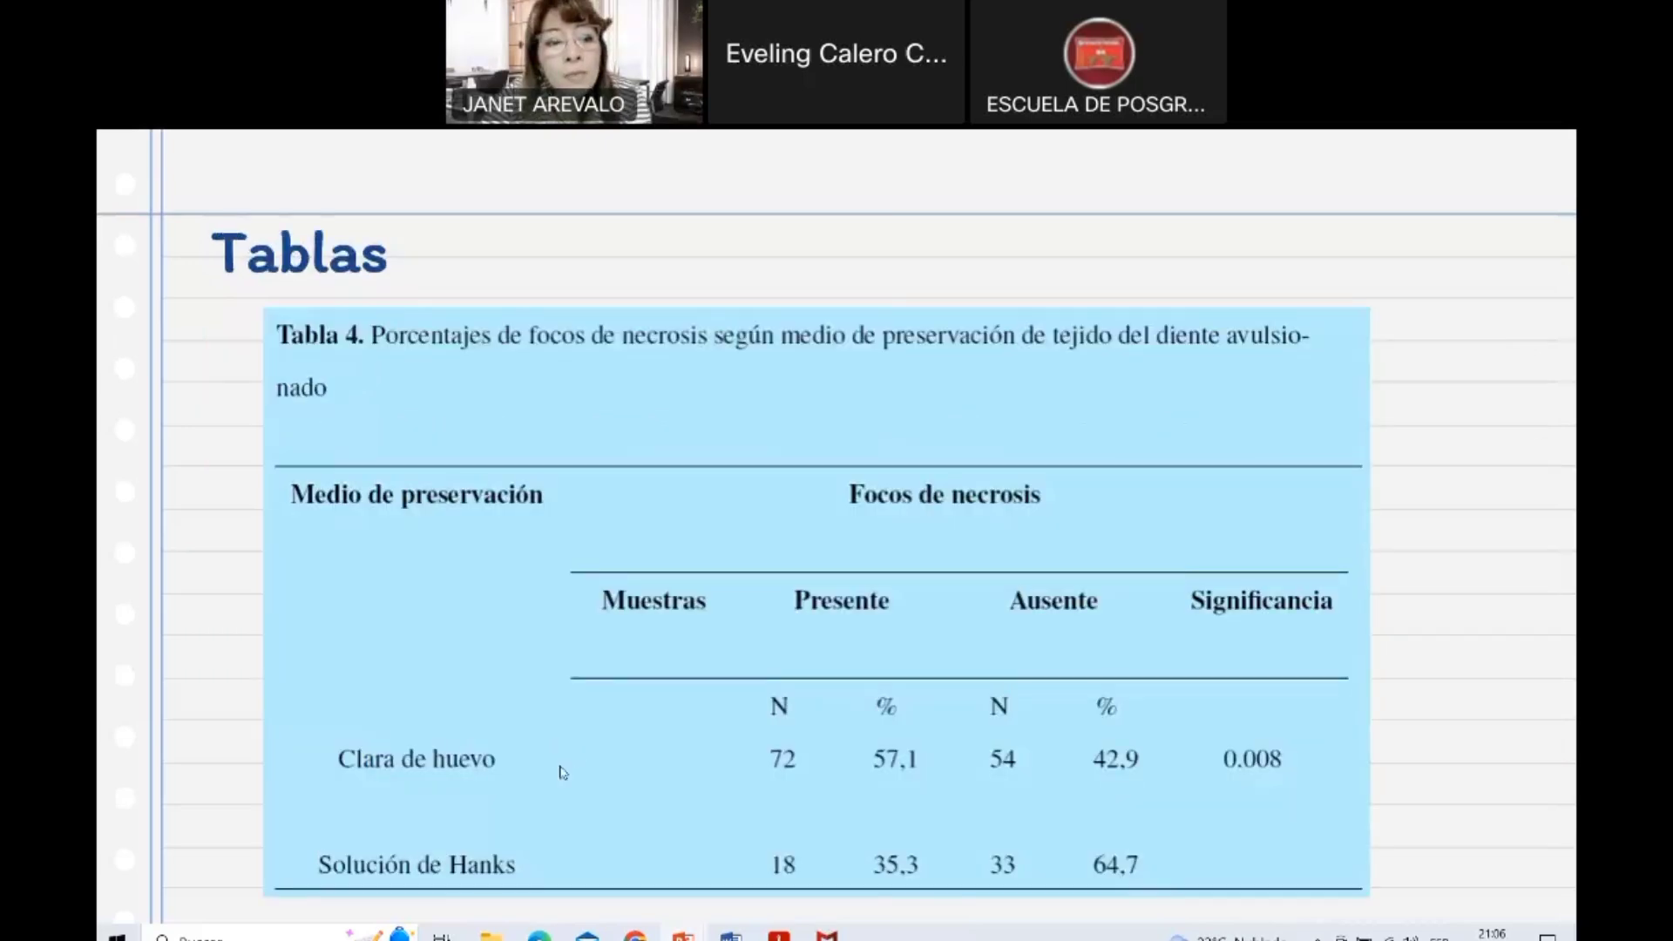